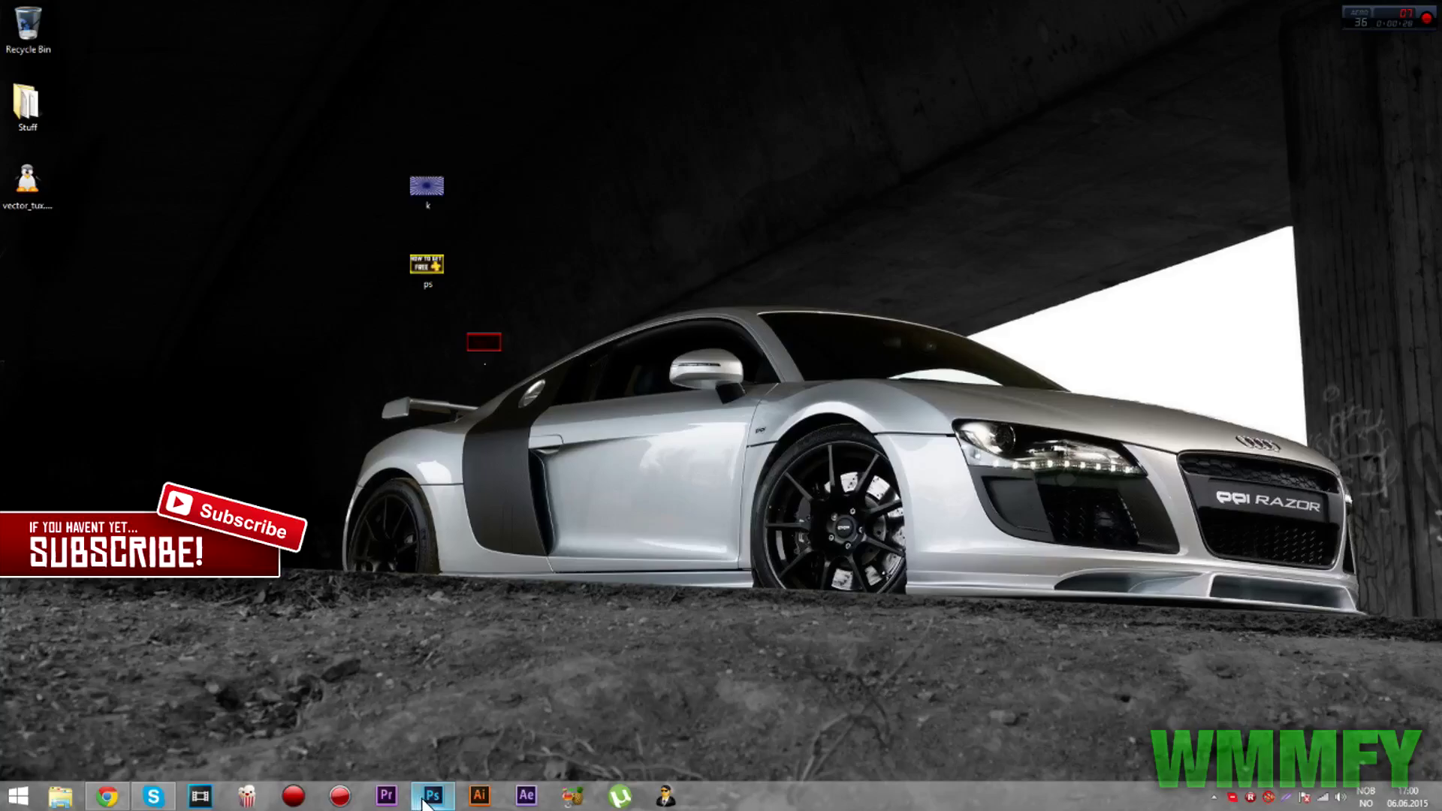
# - Restore Photoshop and create Untitled-1, a 1280 × 720 pixel document with a white background
pyautogui.moveTo(425, 802)
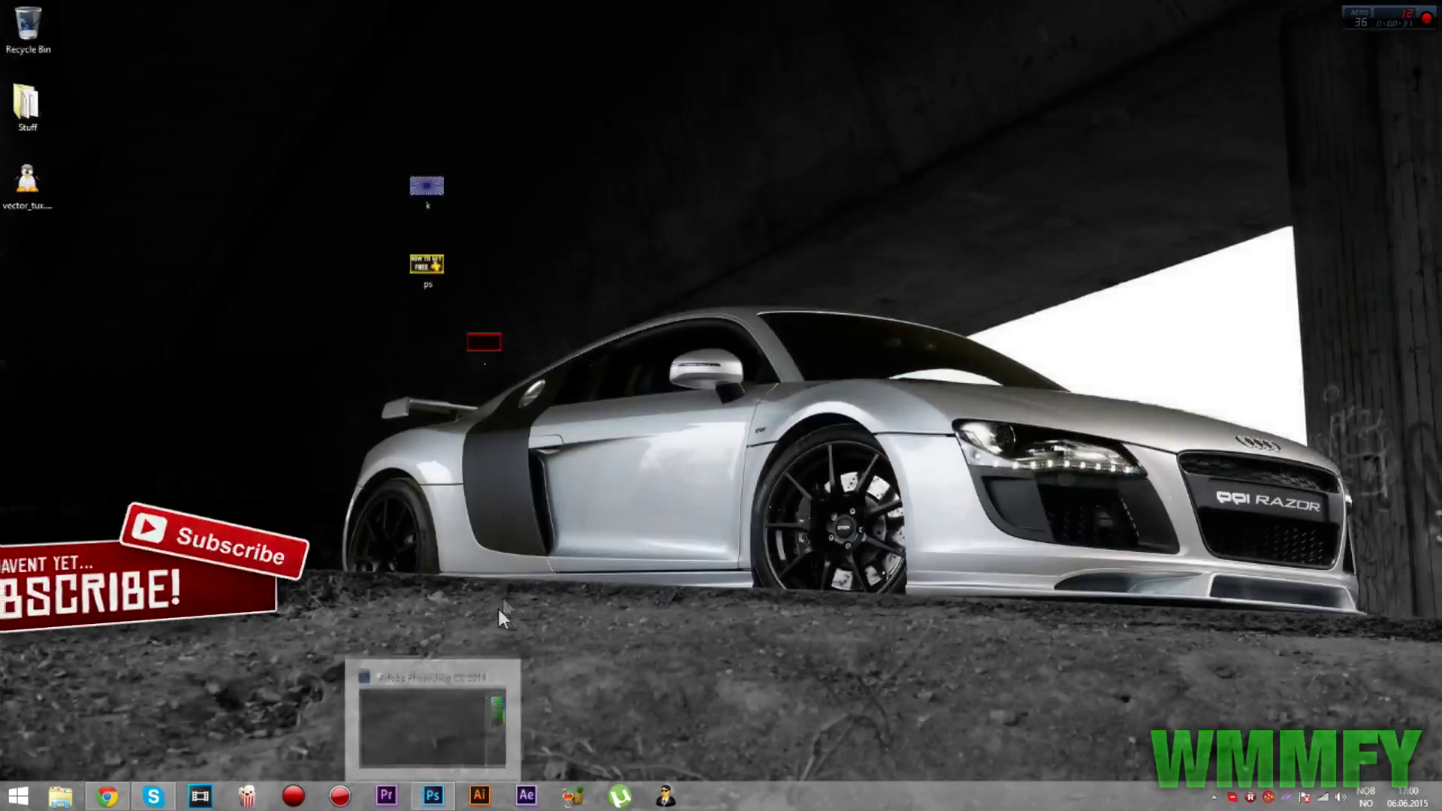
pyautogui.click(433, 797)
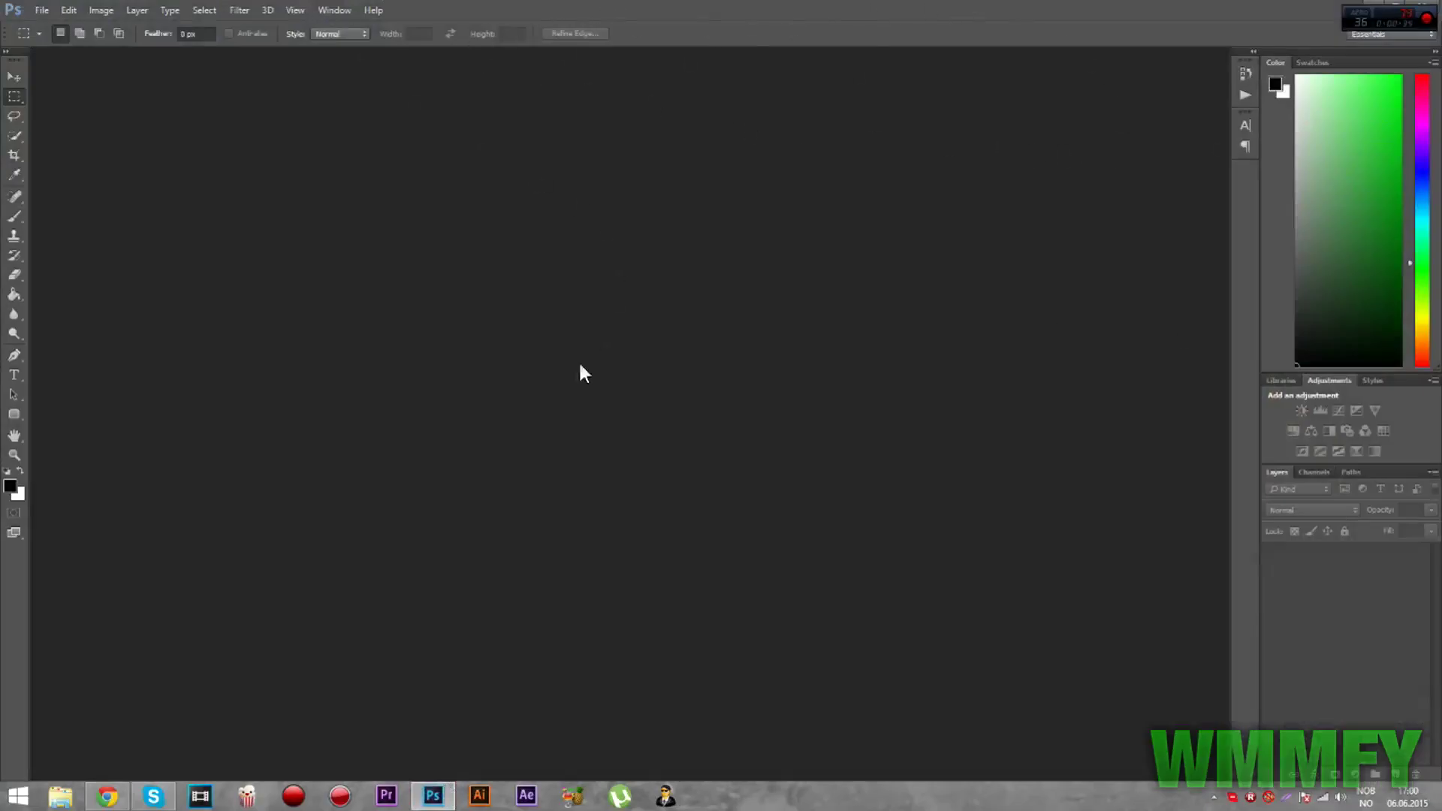
pyautogui.click(41, 10)
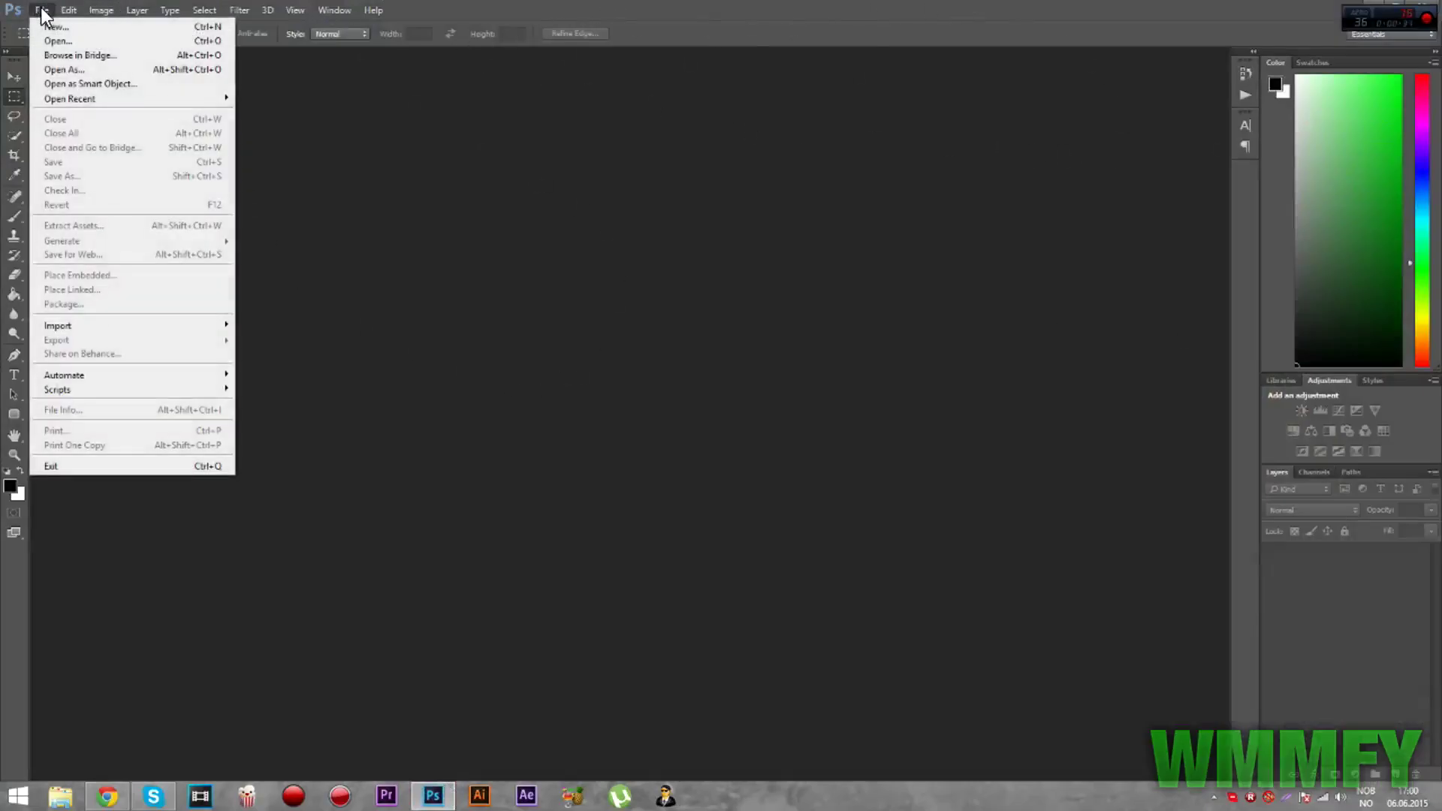
pyautogui.click(50, 30)
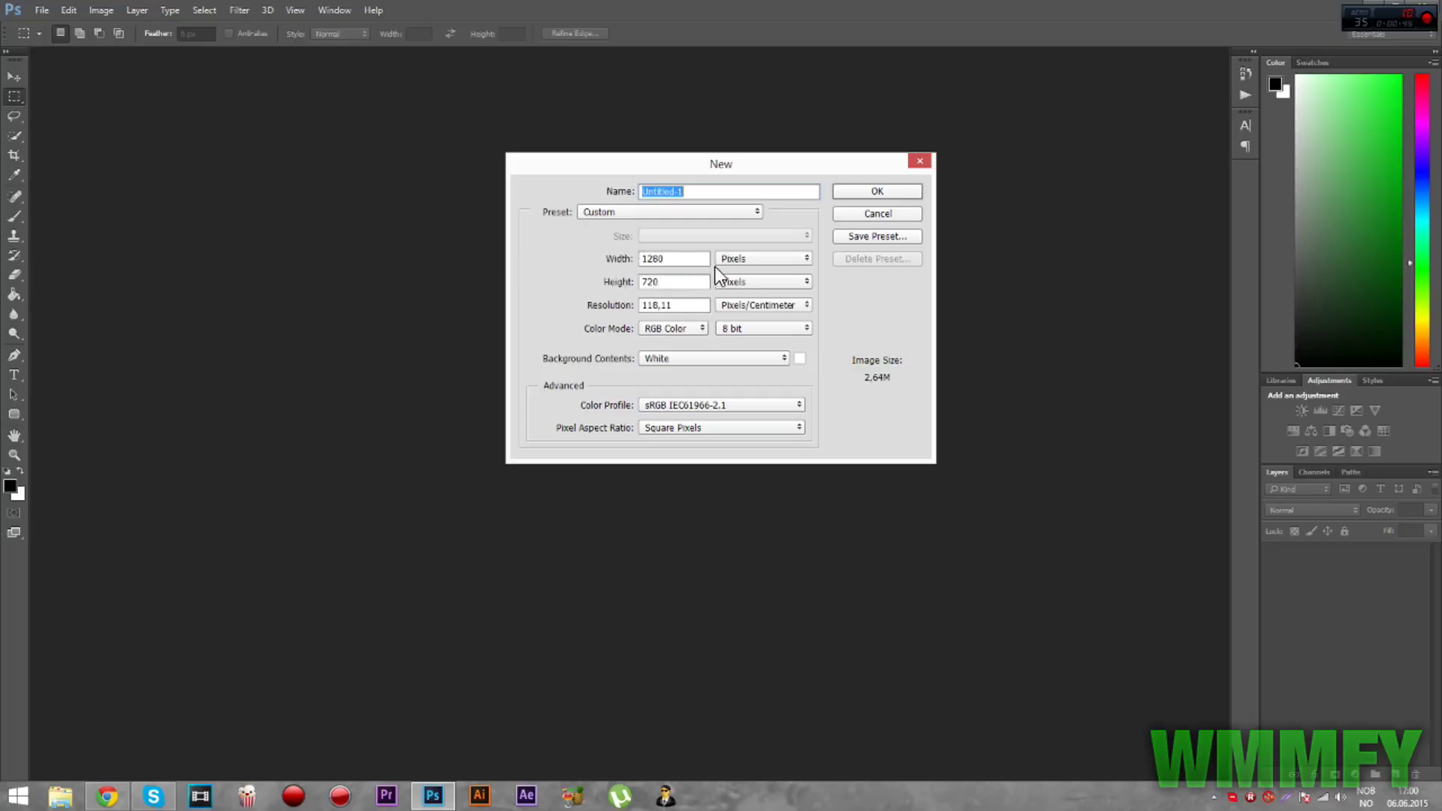
pyautogui.click(746, 258)
pyautogui.click(755, 267)
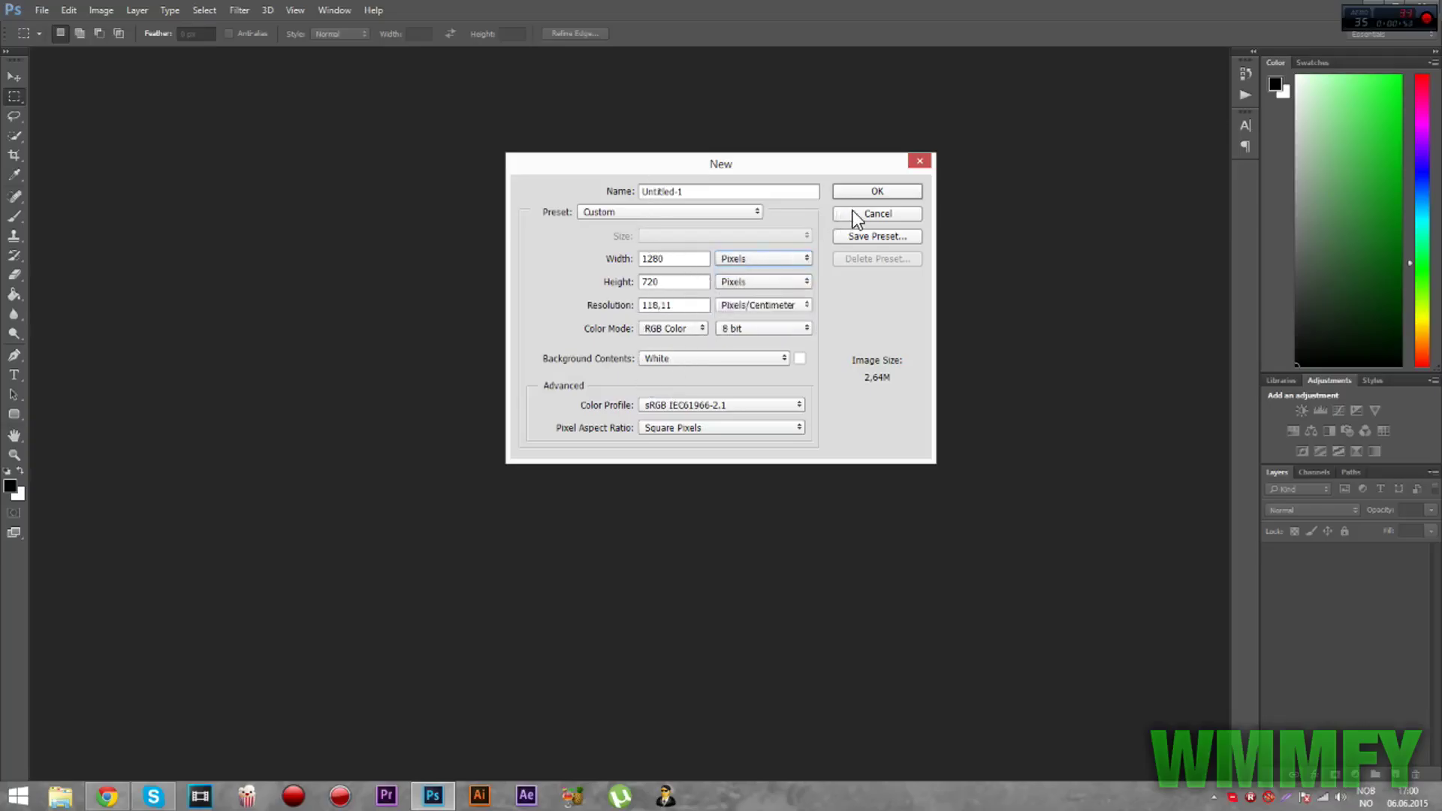
pyautogui.click(876, 194)
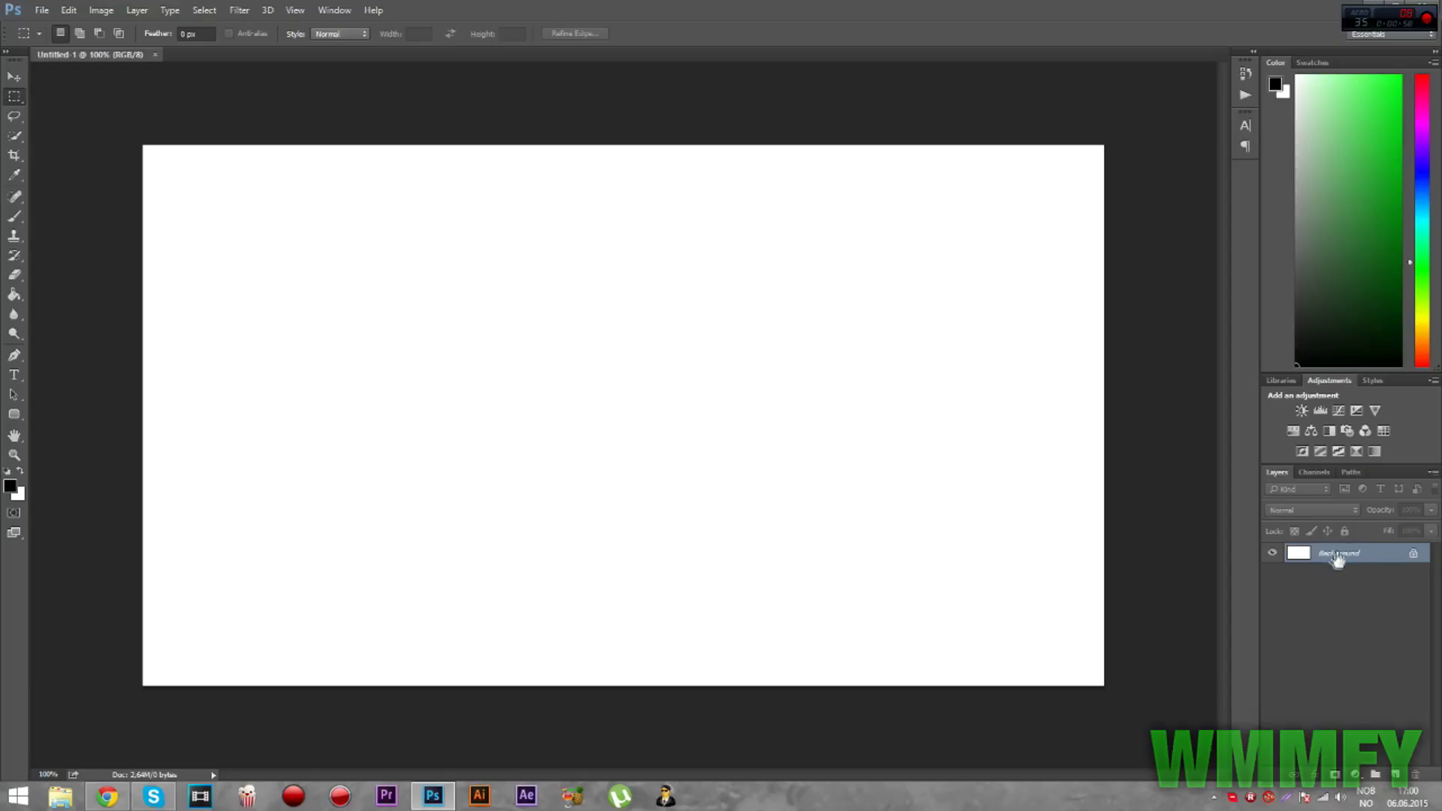
# - Unlock the Background into Layer 0 and place the starburst JPEG 'k' on the canvas
pyautogui.click(1414, 556)
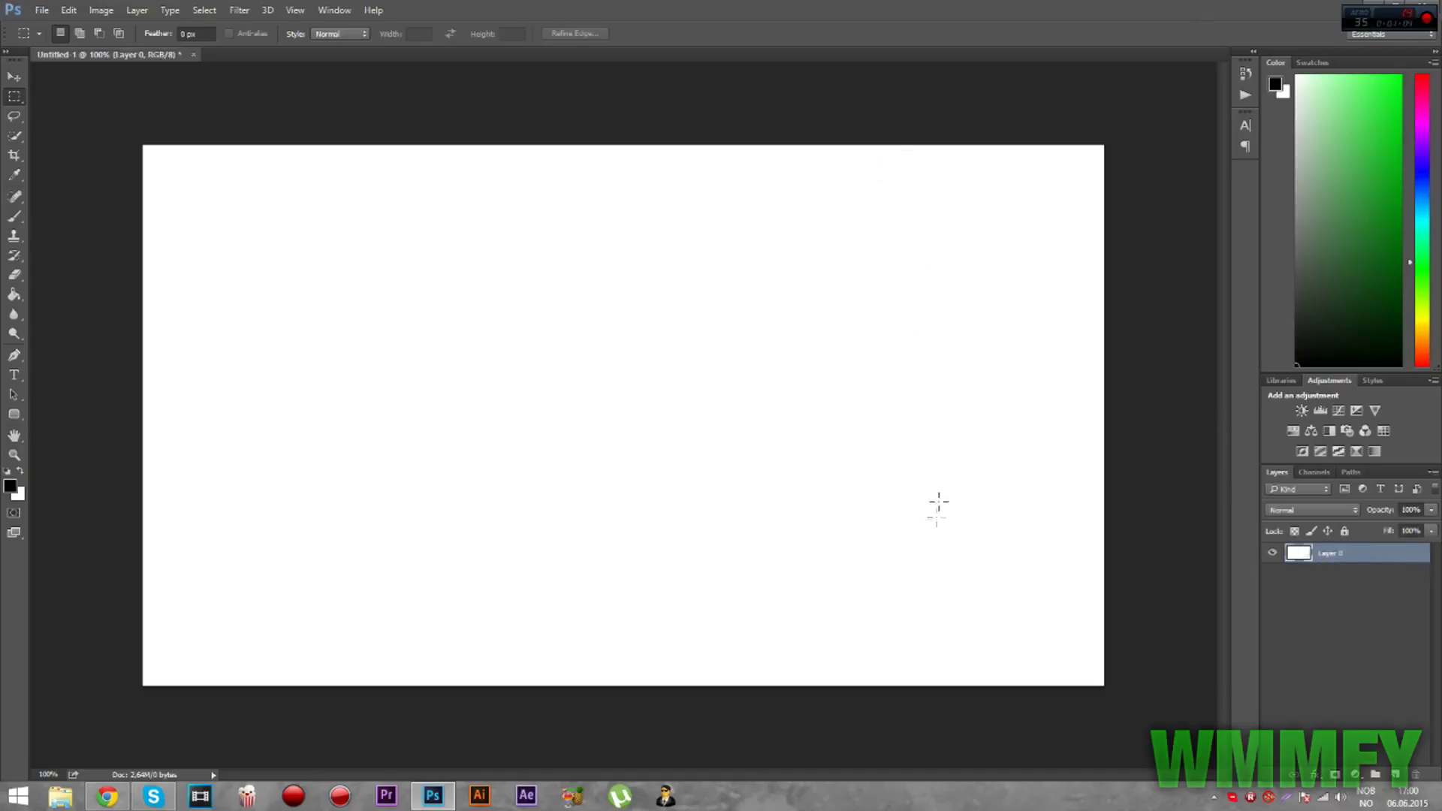
pyautogui.click(1399, 10)
pyautogui.moveTo(940, 64); pyautogui.dragTo(954, 200)
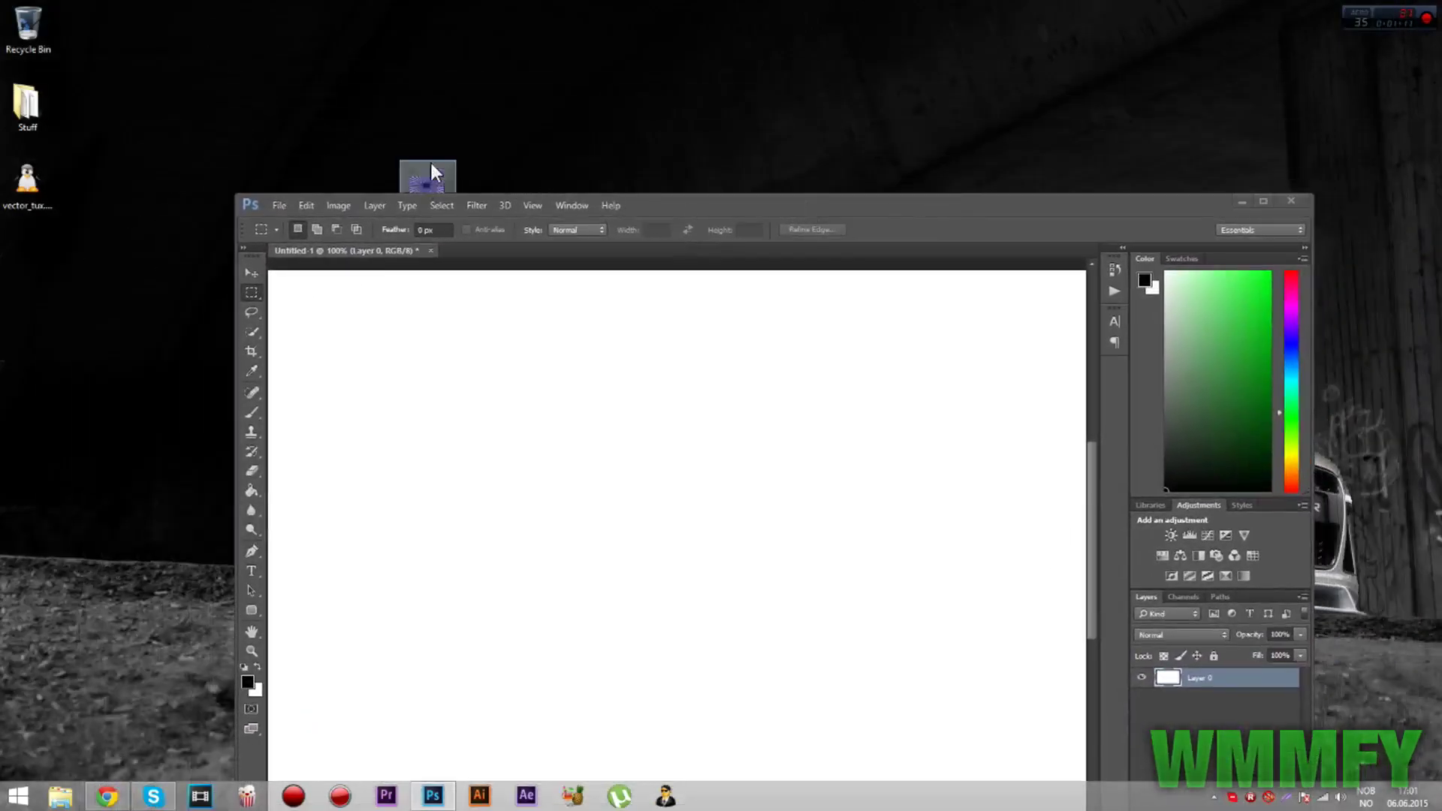
pyautogui.moveTo(406, 78); pyautogui.dragTo(434, 109)
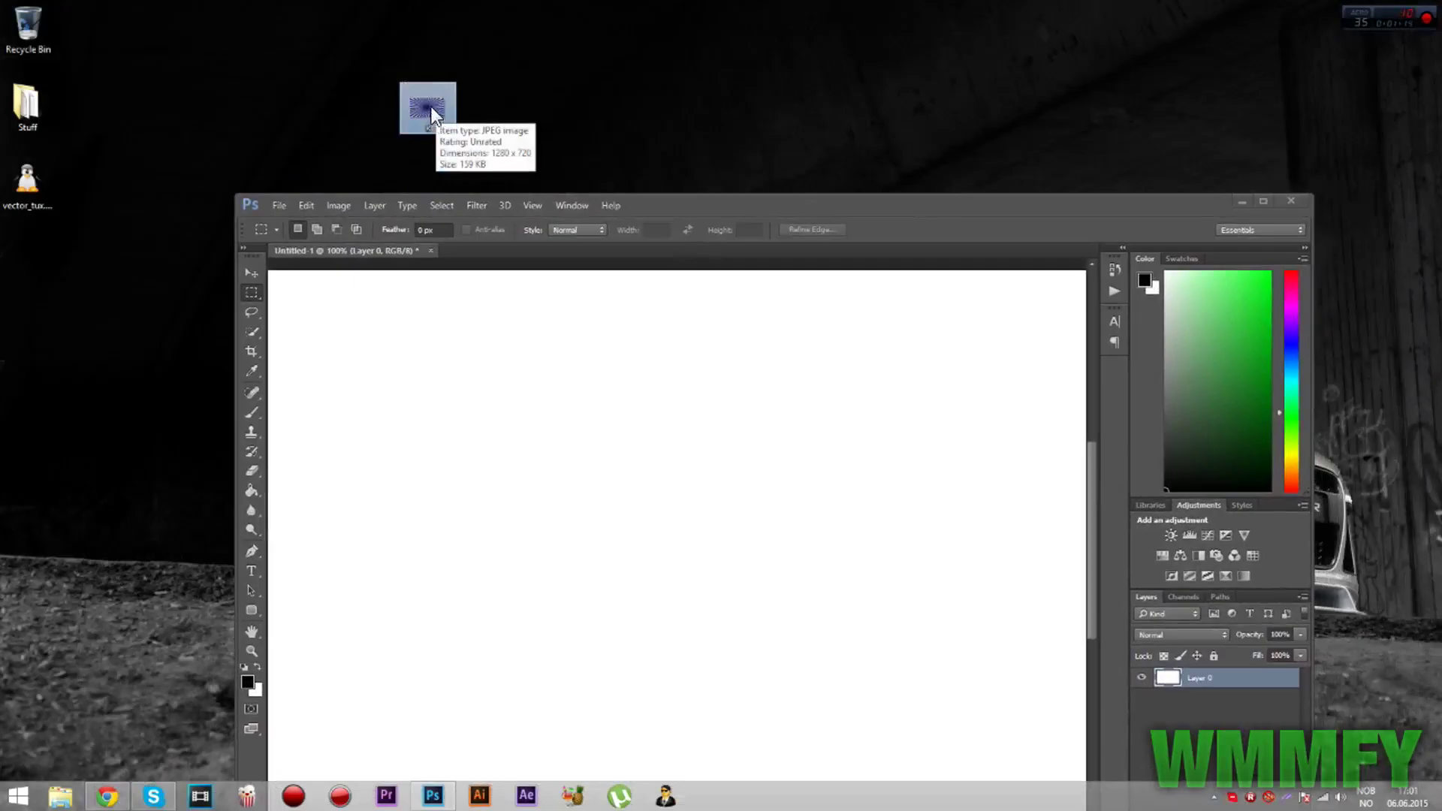
pyautogui.moveTo(431, 109); pyautogui.dragTo(507, 388)
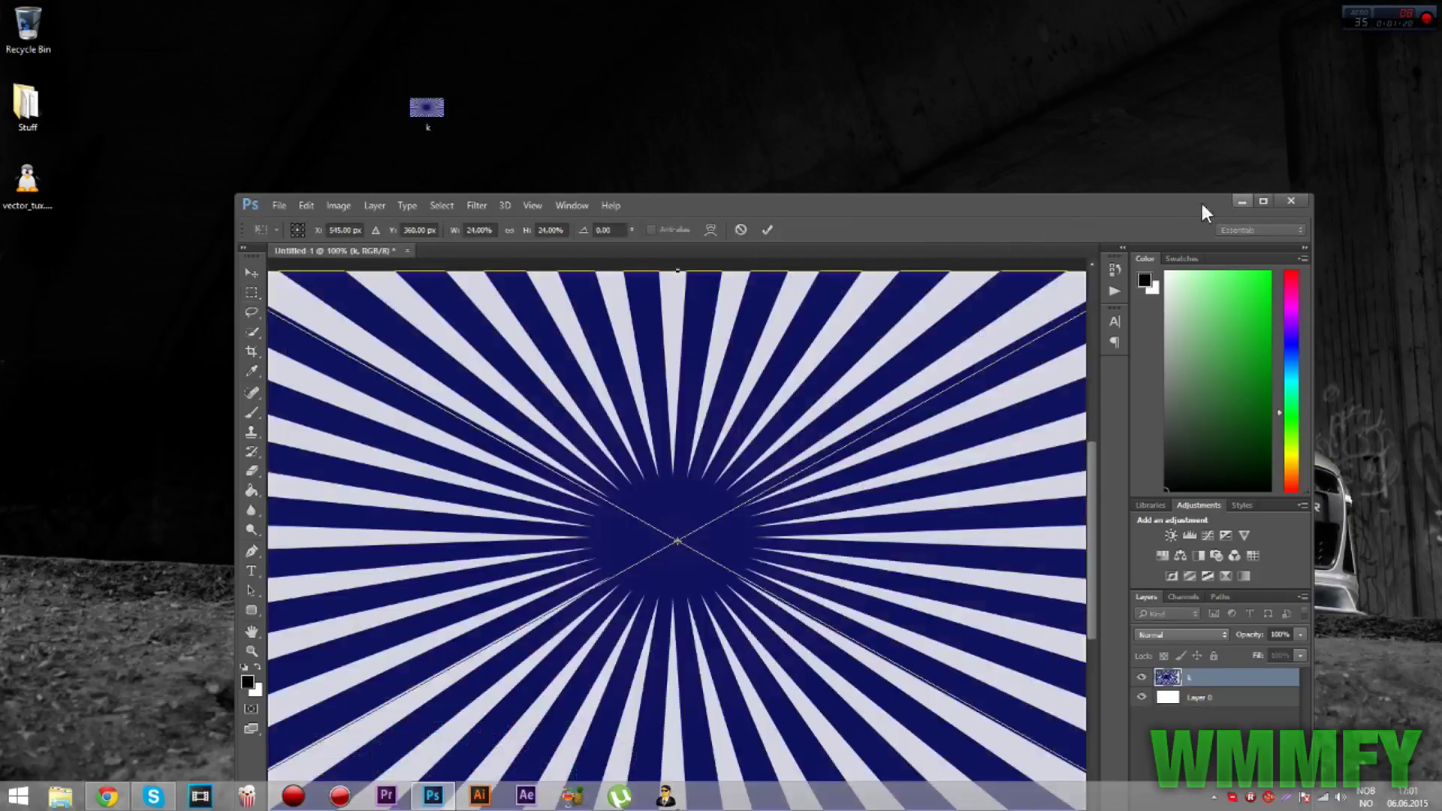
pyautogui.moveTo(1200, 200); pyautogui.dragTo(1197, 120)
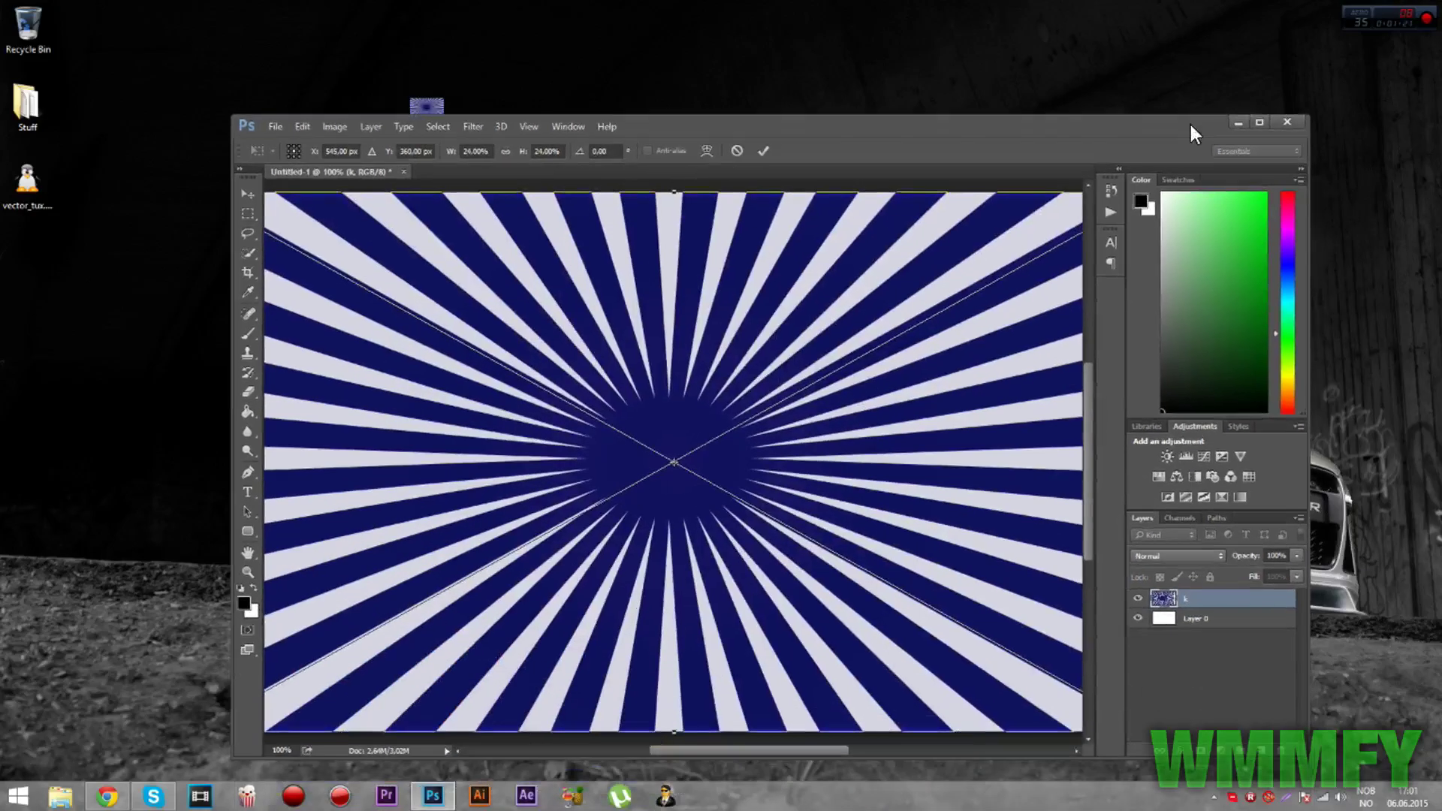
pyautogui.click(249, 192)
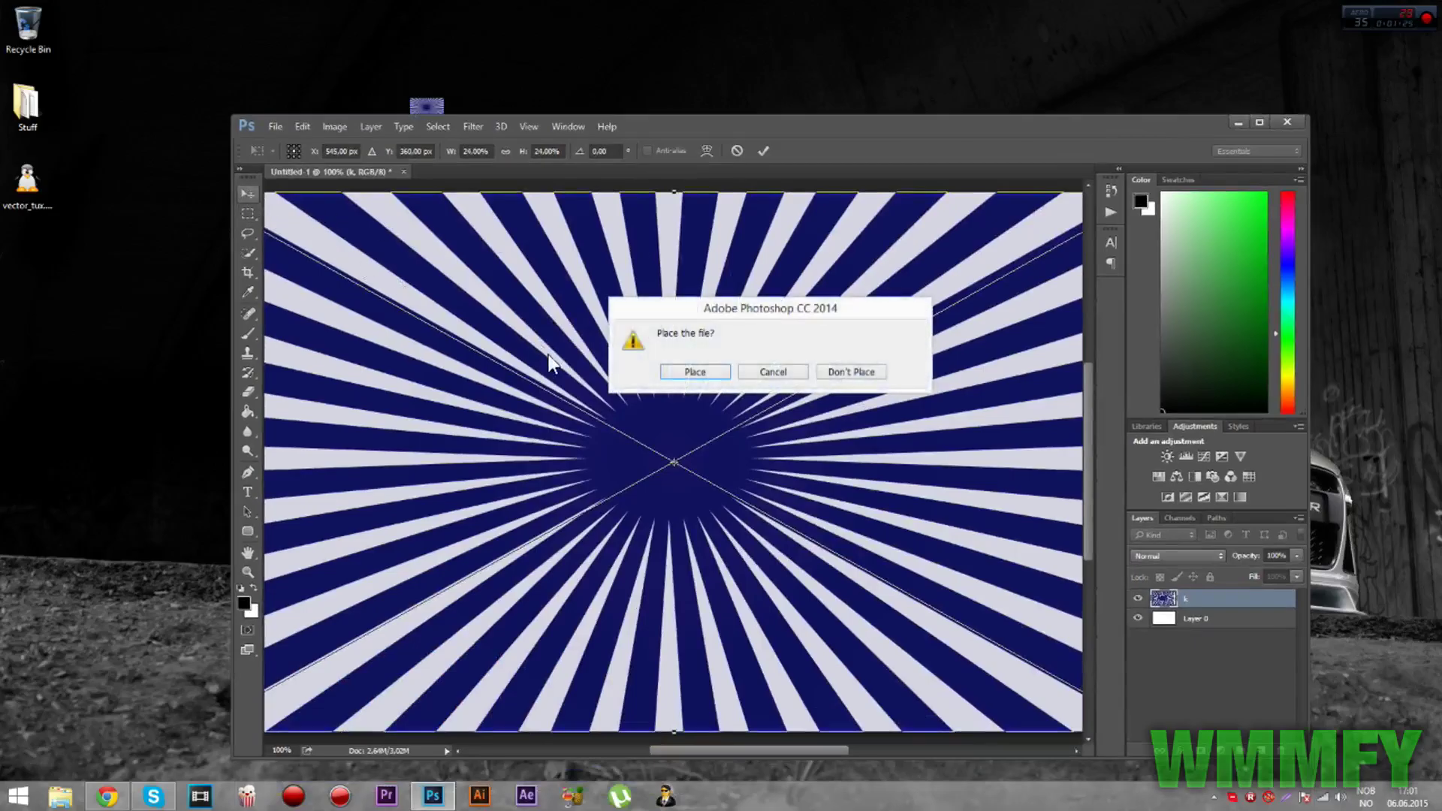
pyautogui.click(693, 368)
pyautogui.moveTo(754, 126); pyautogui.dragTo(603, 373)
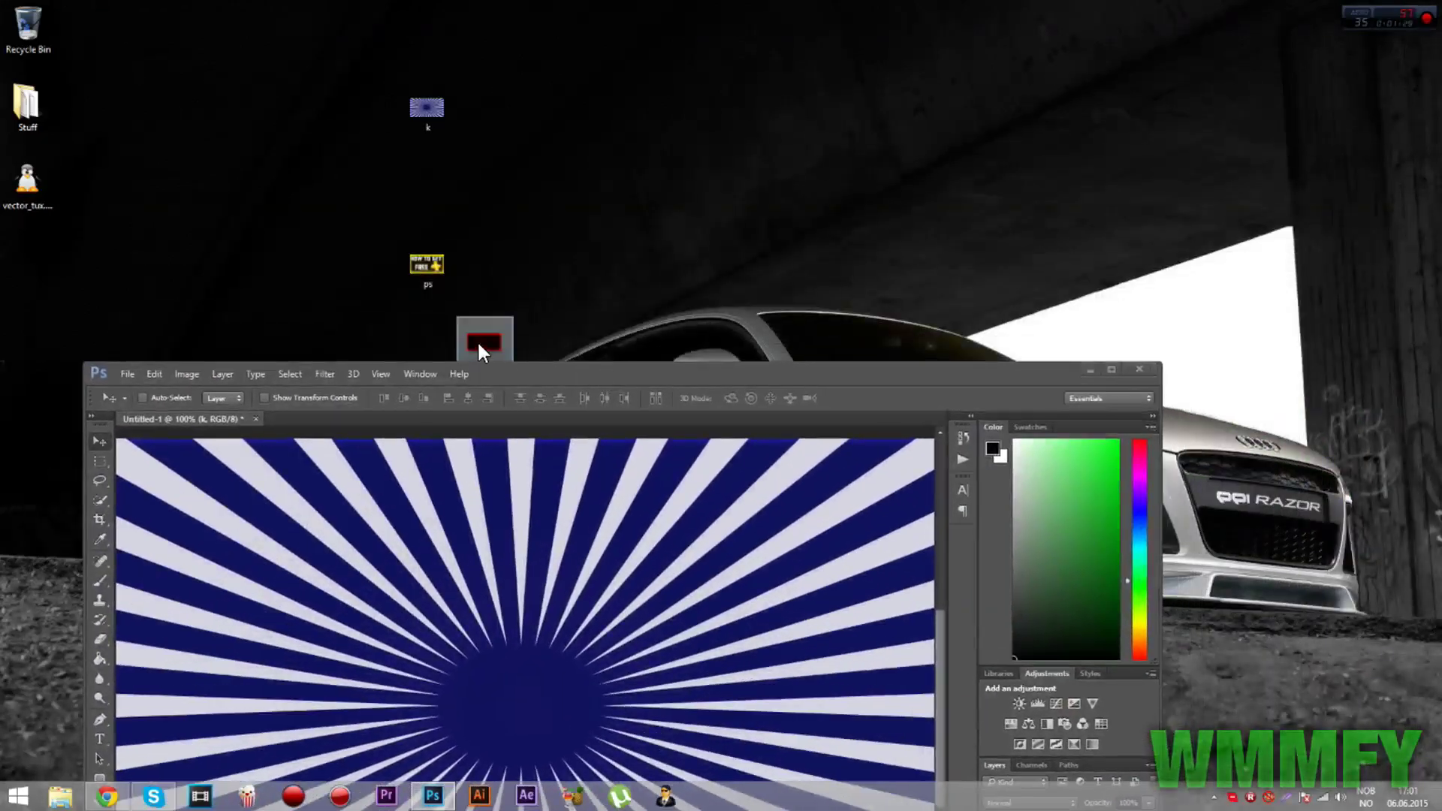
# - Place the red-and-black frame image over the starburst, shifted right to fill the canvas
pyautogui.moveTo(478, 348); pyautogui.dragTo(744, 575)
pyautogui.moveTo(989, 371); pyautogui.dragTo(1105, 120)
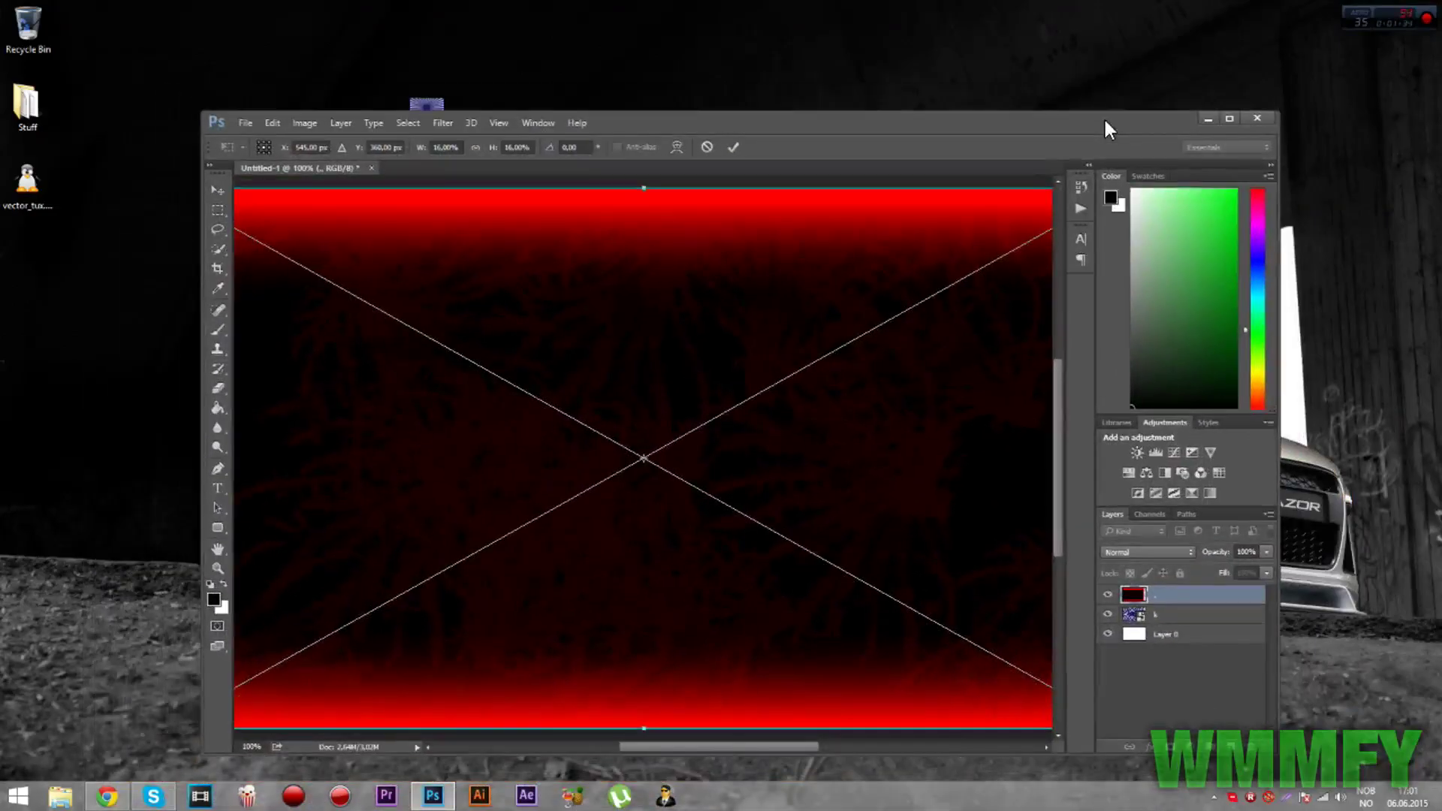
pyautogui.click(1229, 118)
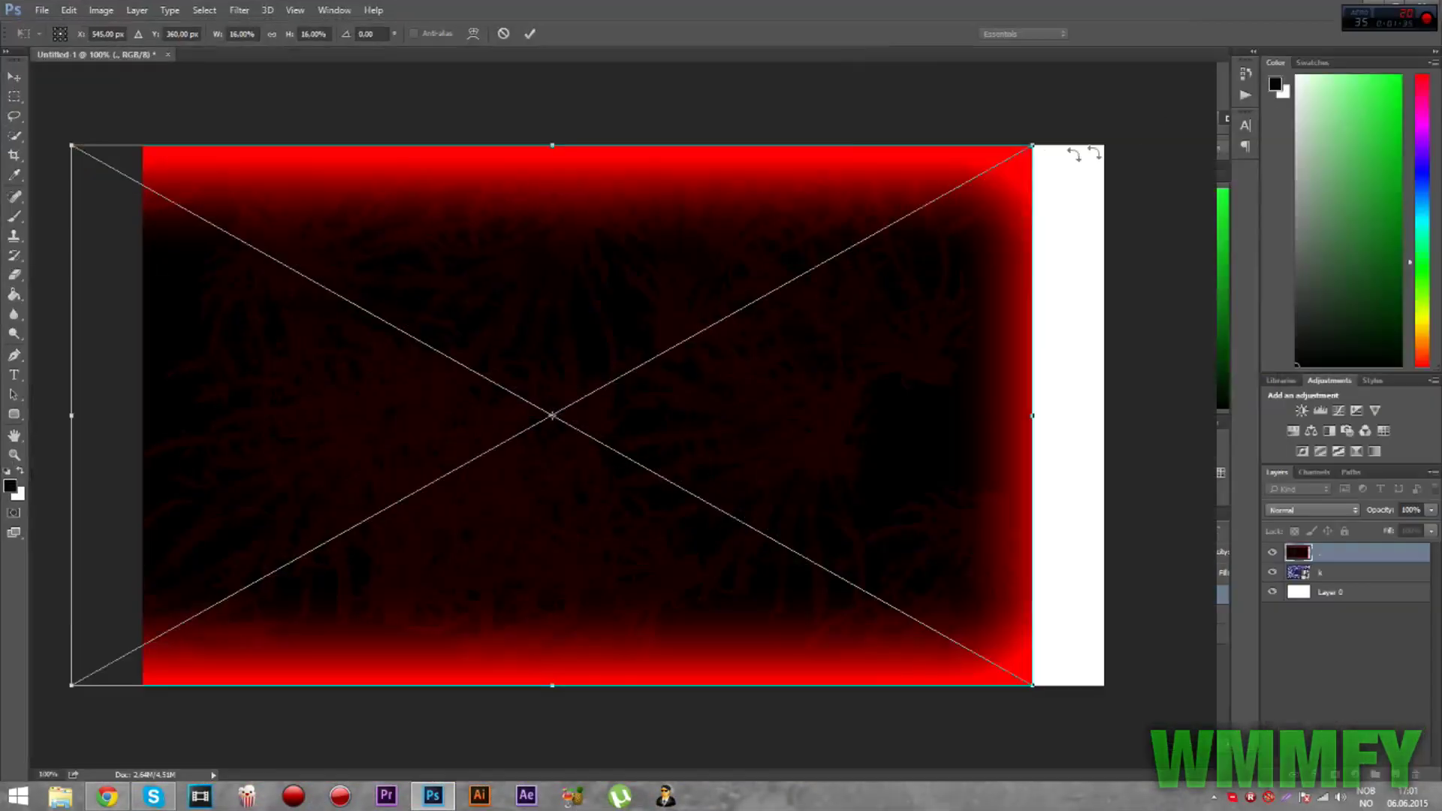
pyautogui.moveTo(837, 345); pyautogui.dragTo(881, 345)
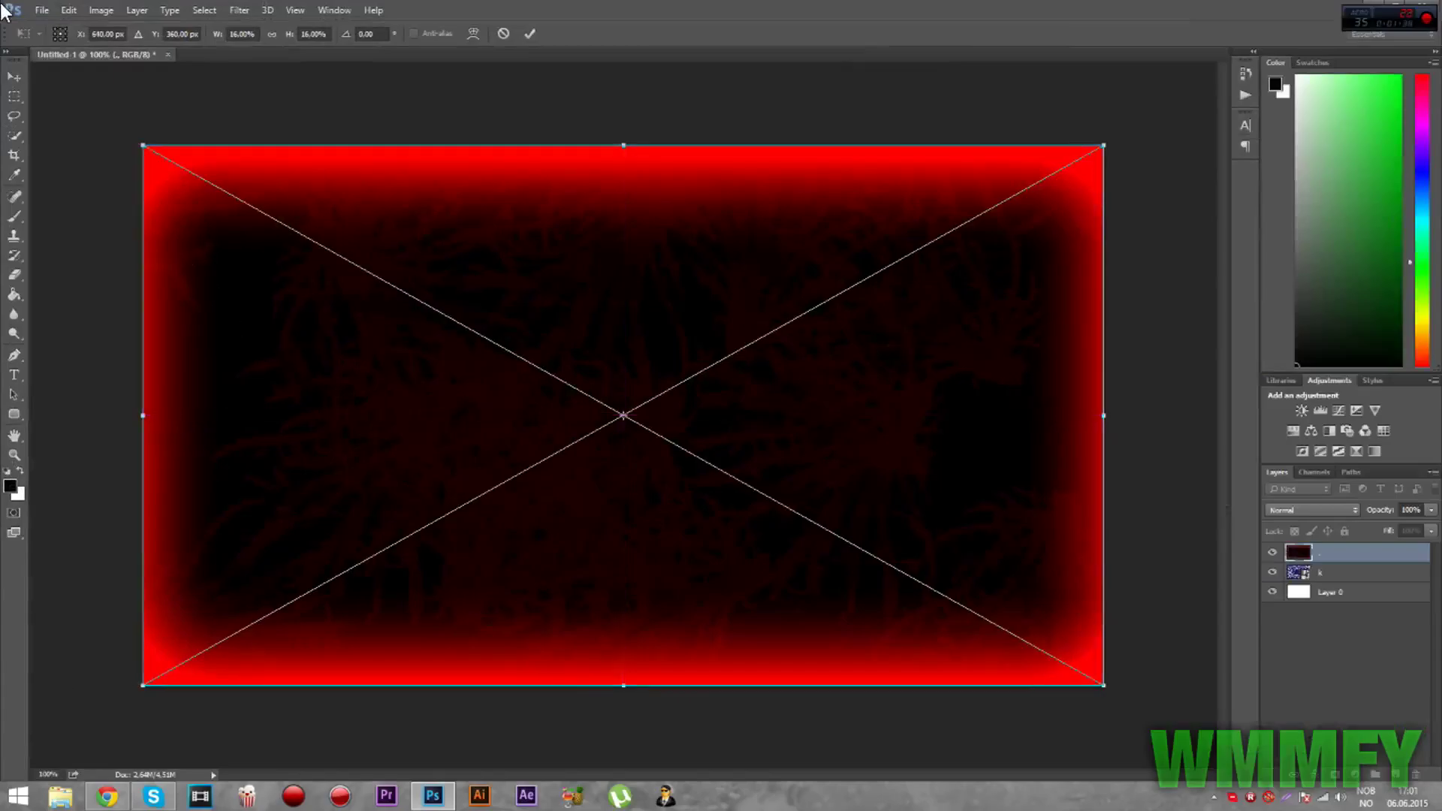
pyautogui.click(22, 84)
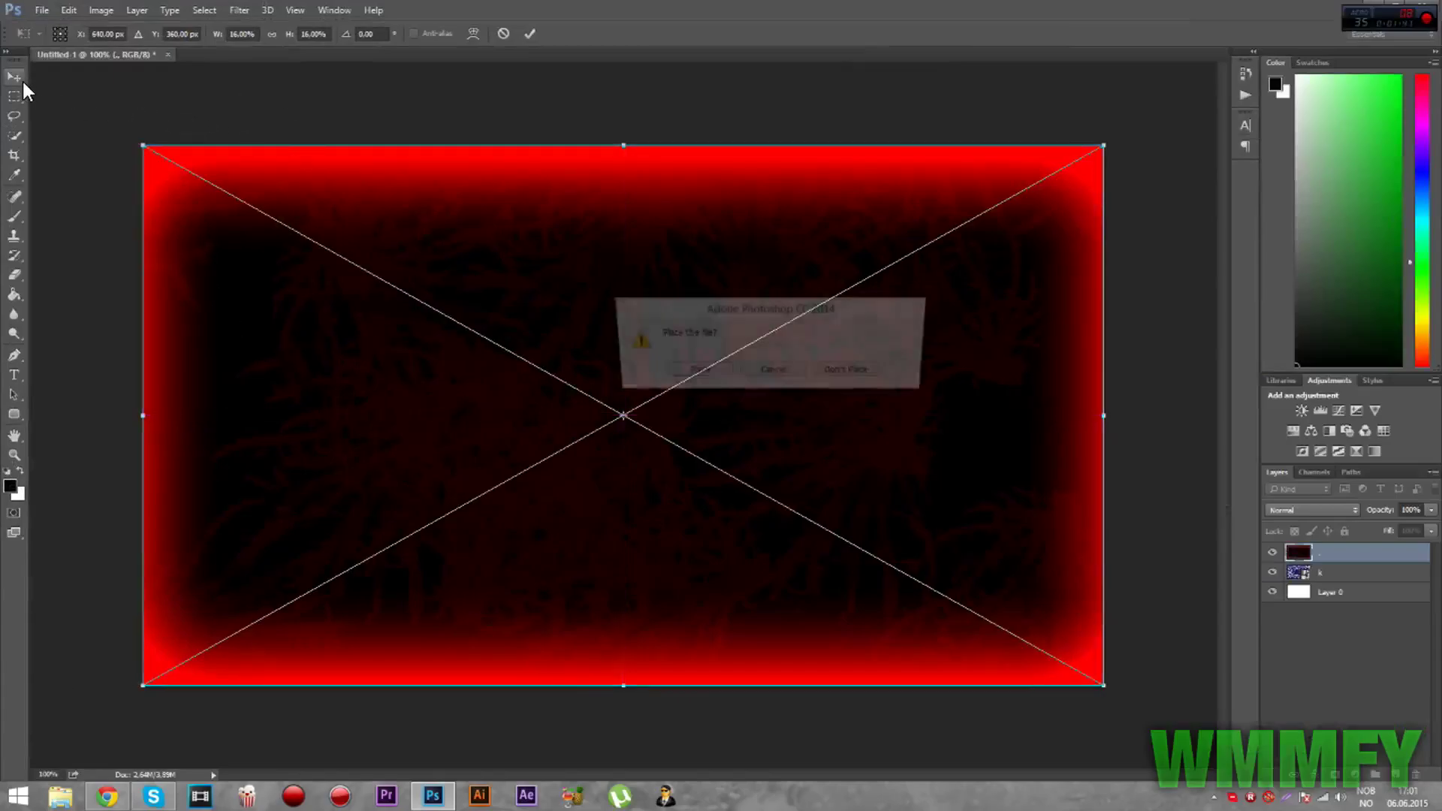
pyautogui.click(718, 372)
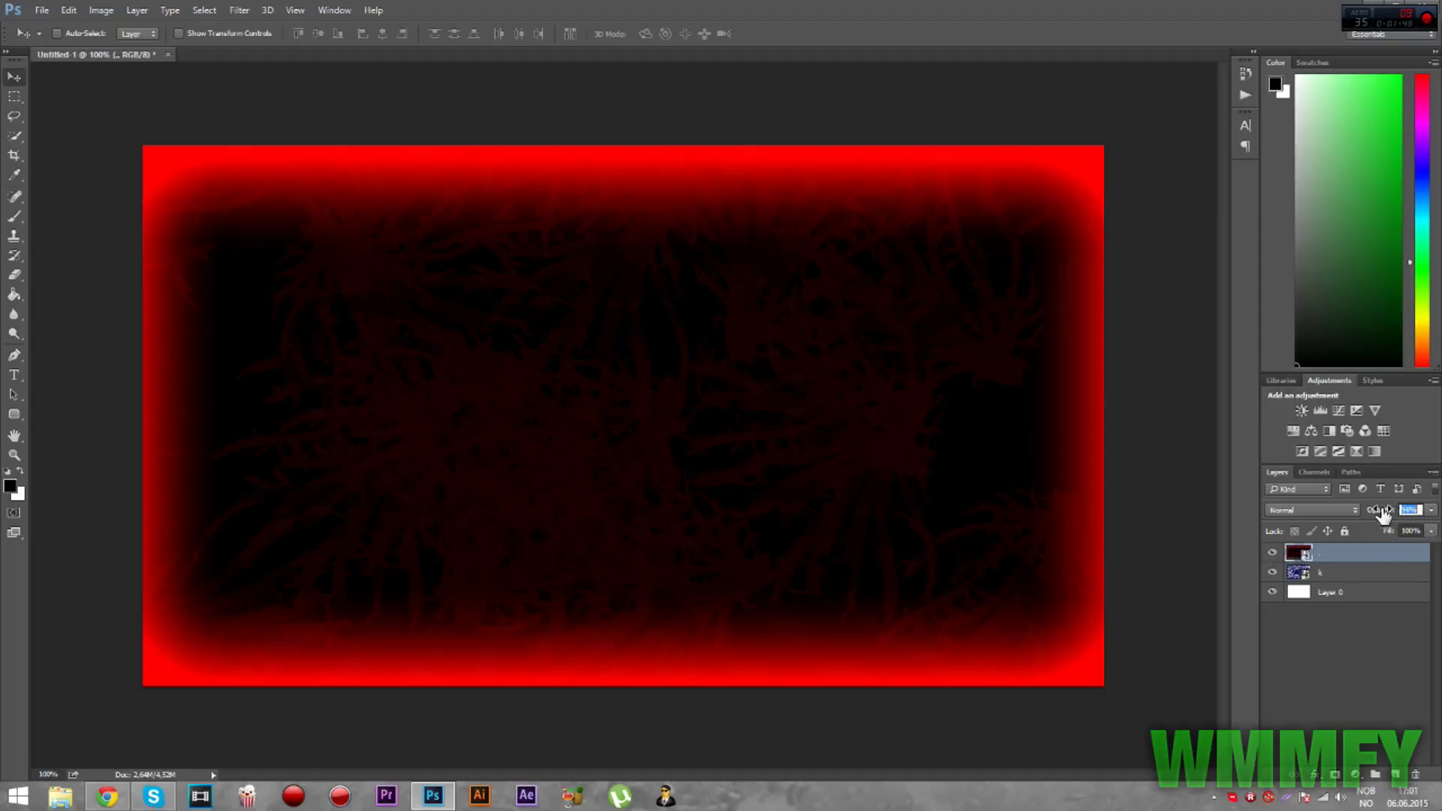
# - Lower the red frame layer's opacity to about 68% and select the starburst layer k
pyautogui.moveTo(1384, 515); pyautogui.dragTo(1387, 515)
pyautogui.click(1409, 510)
pyautogui.write('80')
pyautogui.click(1432, 510)
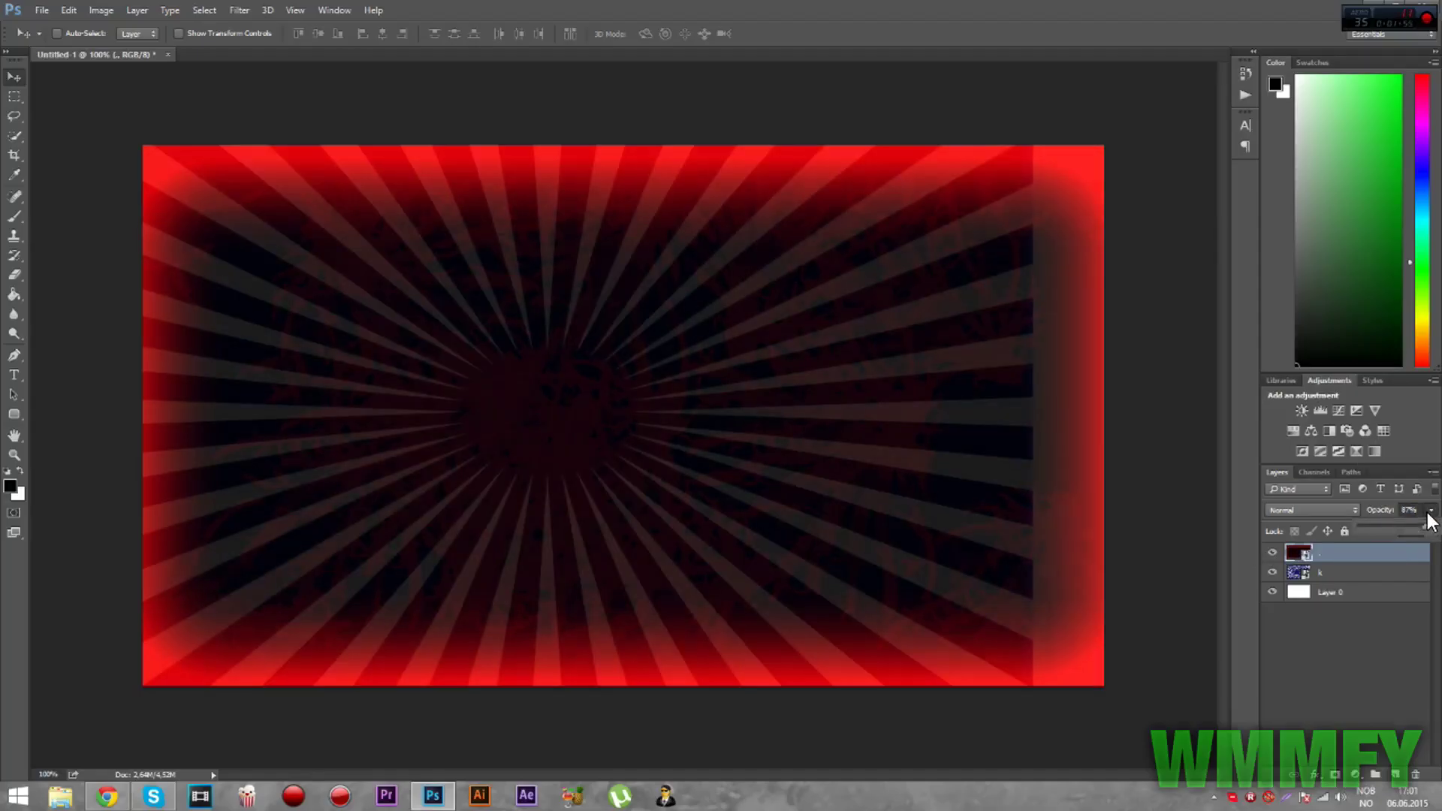
pyautogui.moveTo(1422, 531); pyautogui.dragTo(1413, 539)
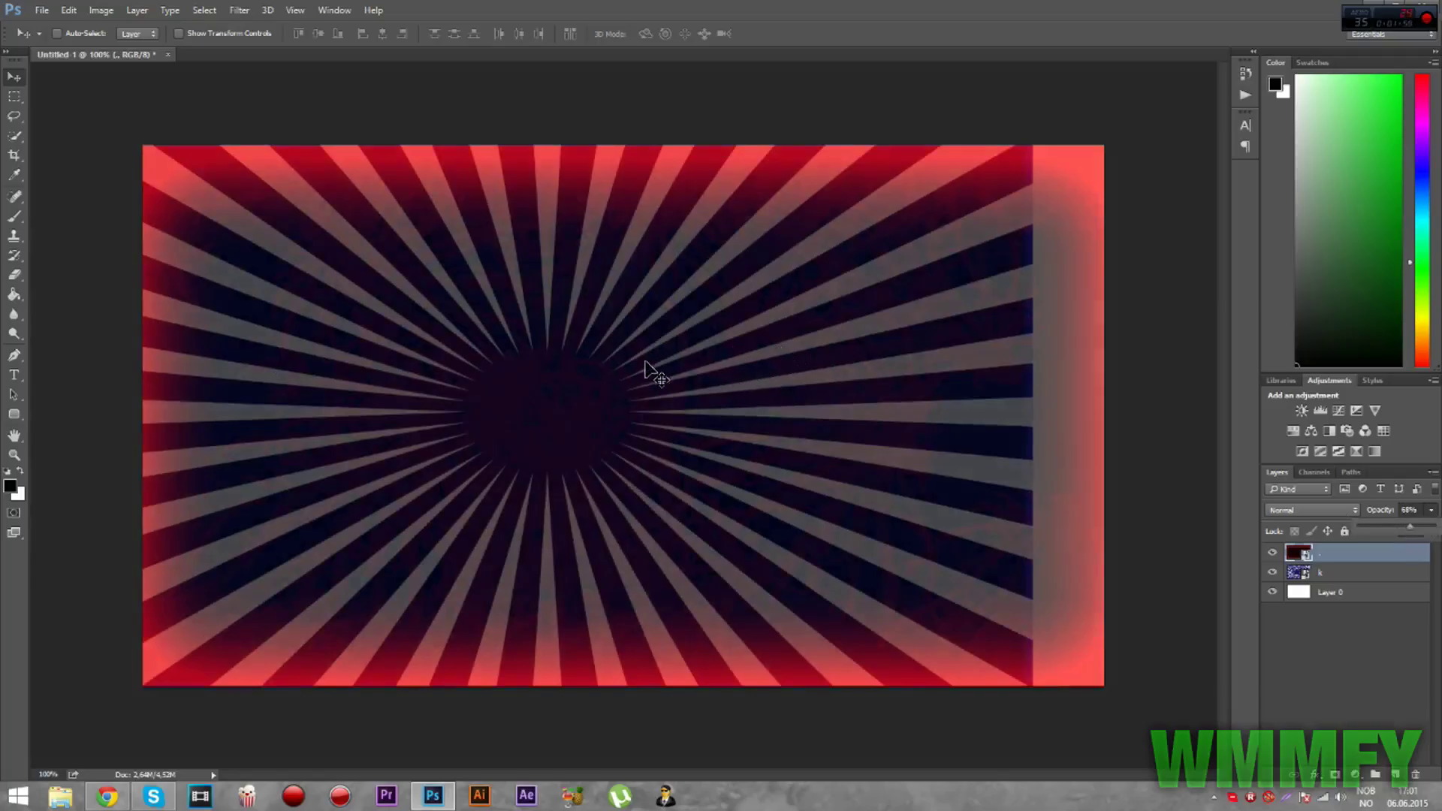
pyautogui.click(1318, 666)
pyautogui.moveTo(1344, 578); pyautogui.dragTo(766, 393)
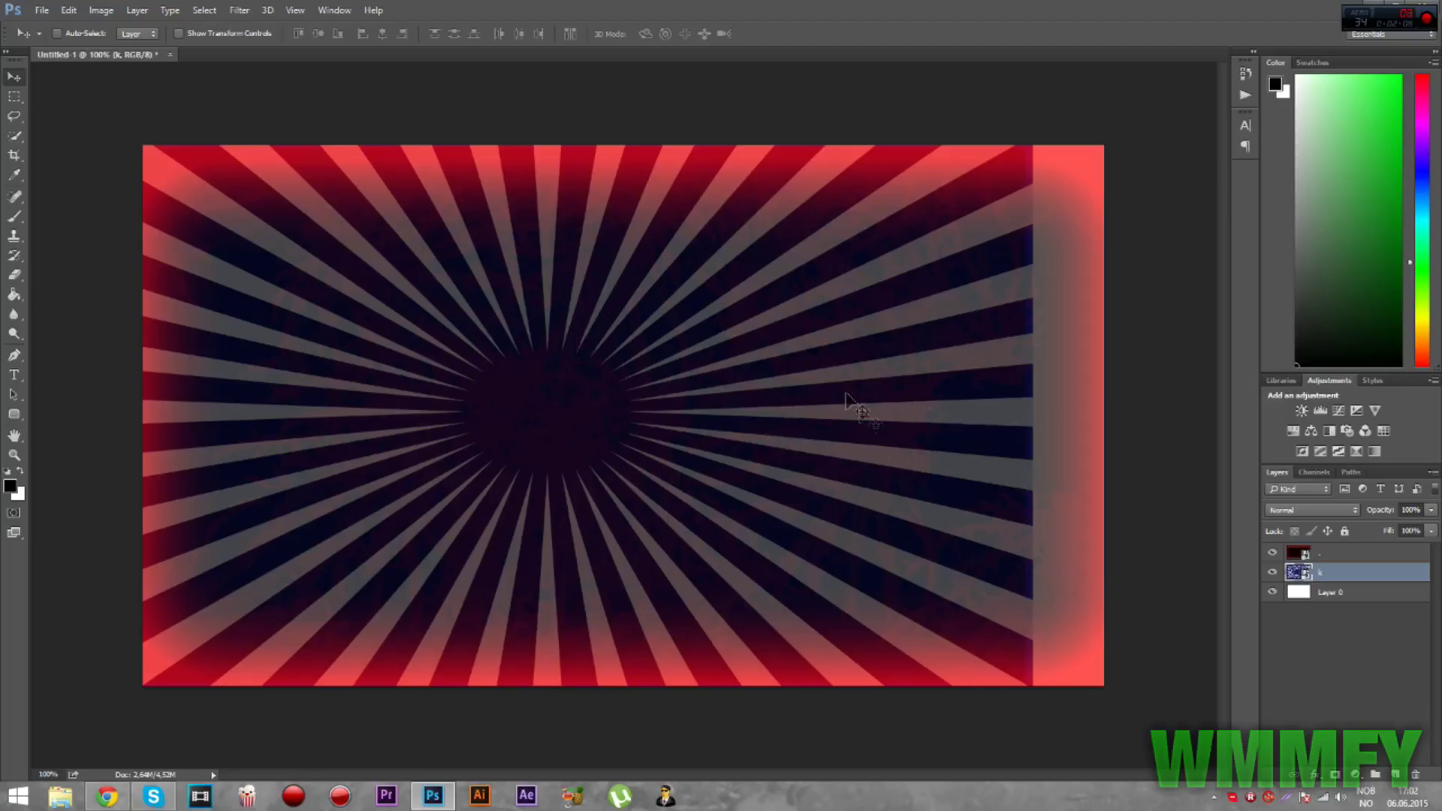
# - Free-transform the starburst layer k, shifting it right to centre it on the canvas
pyautogui.hotkey('ctrl', 't')
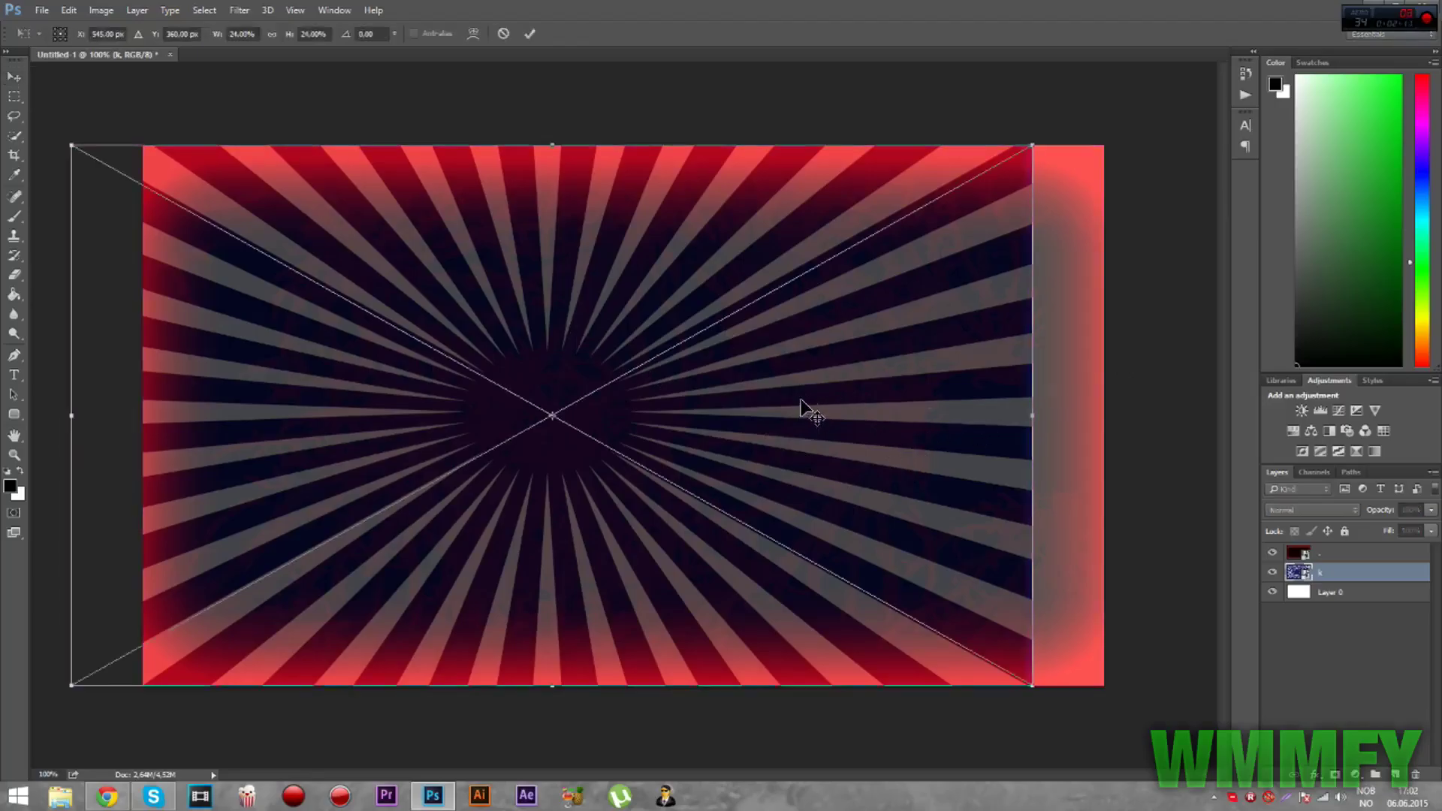
pyautogui.moveTo(973, 428); pyautogui.dragTo(1045, 429)
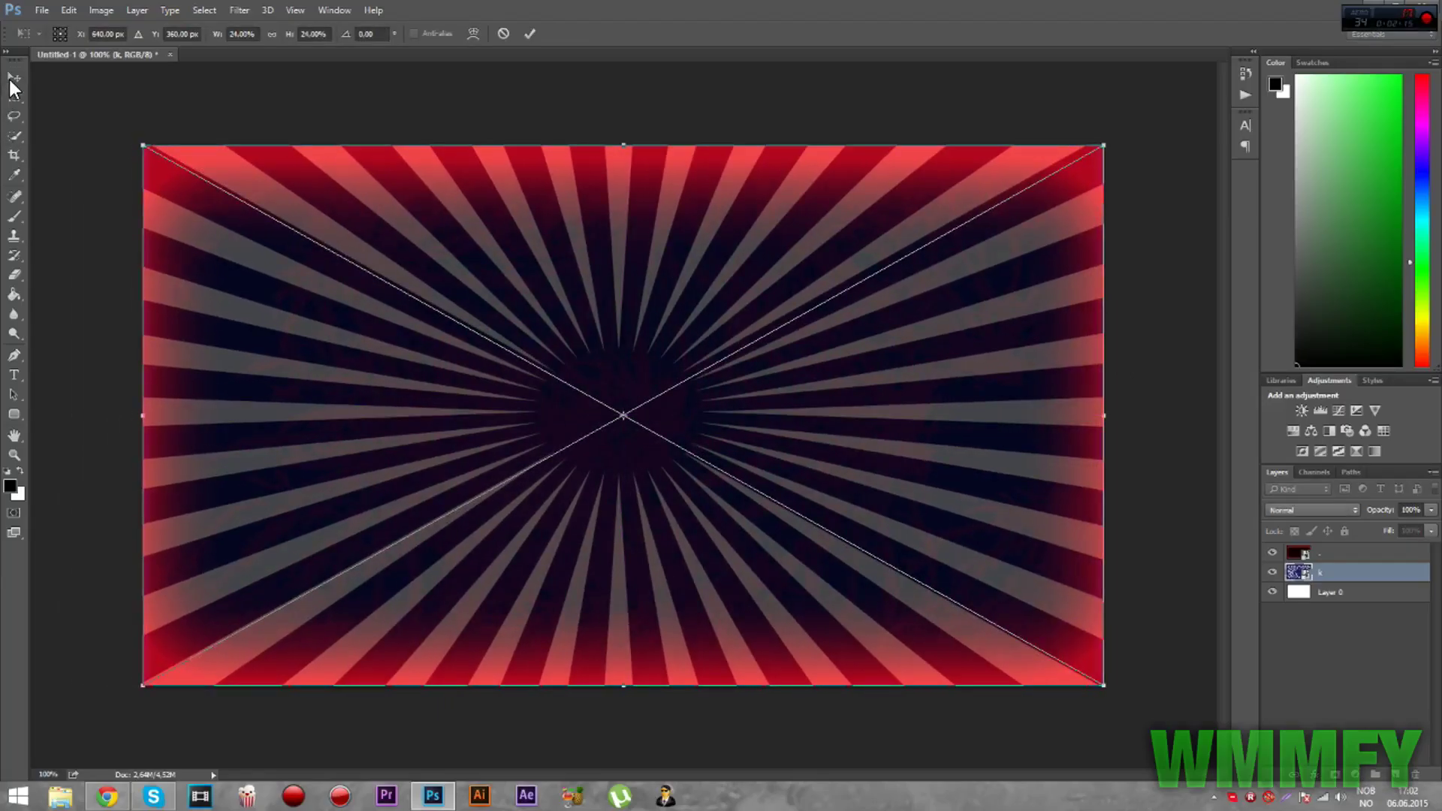
pyautogui.click(10, 81)
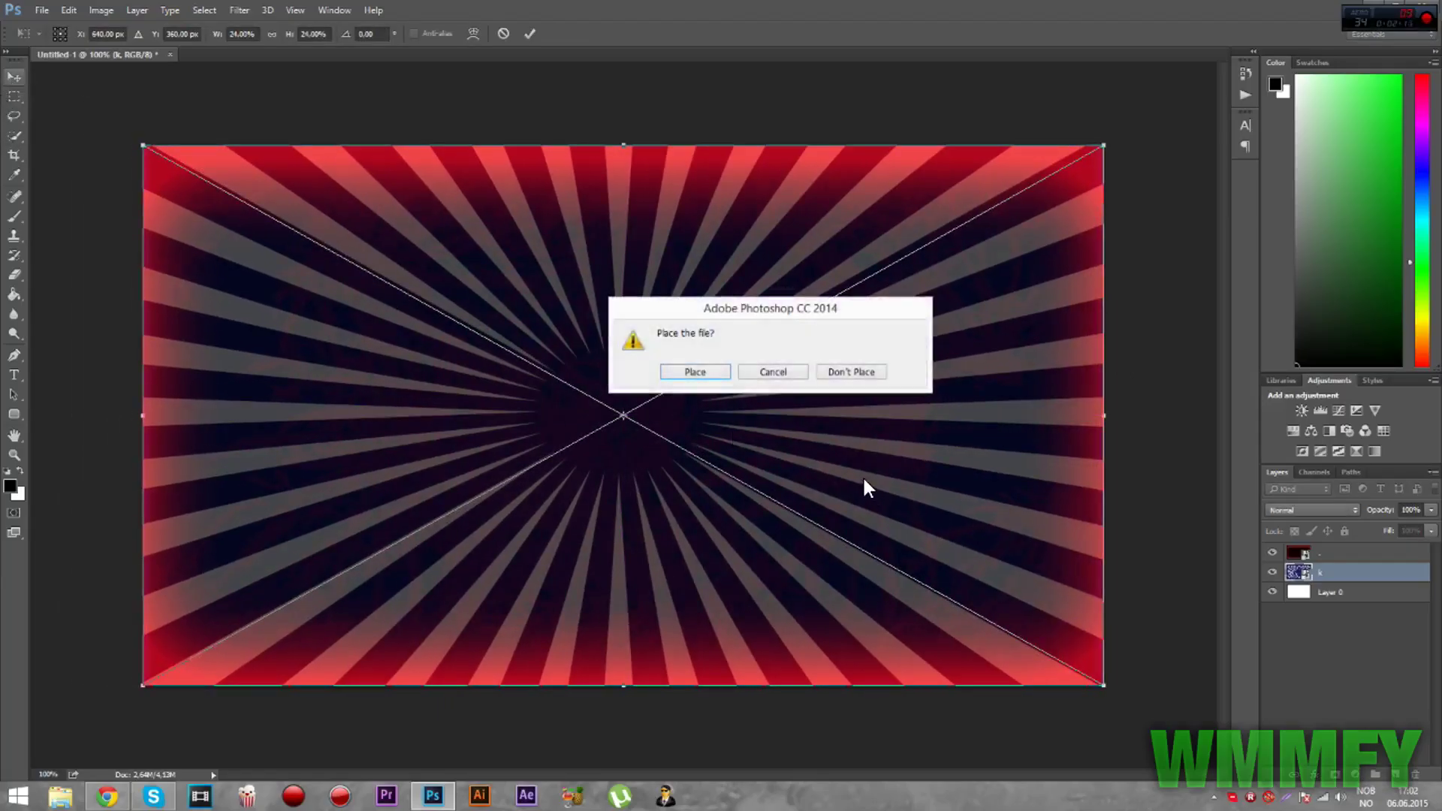
pyautogui.click(697, 371)
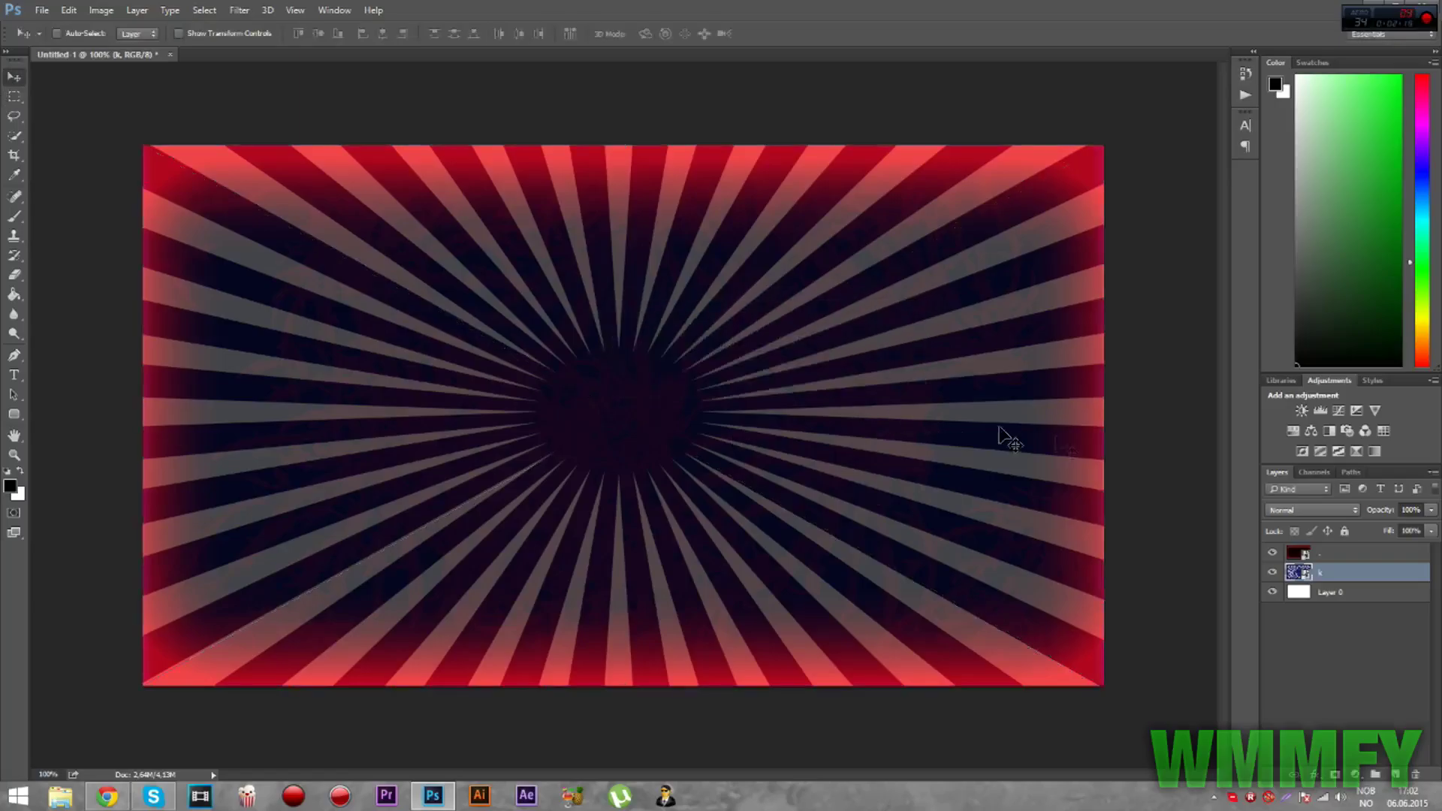
# - Lower the red frame and starburst opacities, leaving the top texture layer at 81%
pyautogui.click(1350, 556)
pyautogui.click(1432, 510)
pyautogui.moveTo(1430, 527)
pyautogui.mouseDown()
pyautogui.moveTo(1408, 530)
pyautogui.moveTo(1420, 535)
pyautogui.mouseUp()
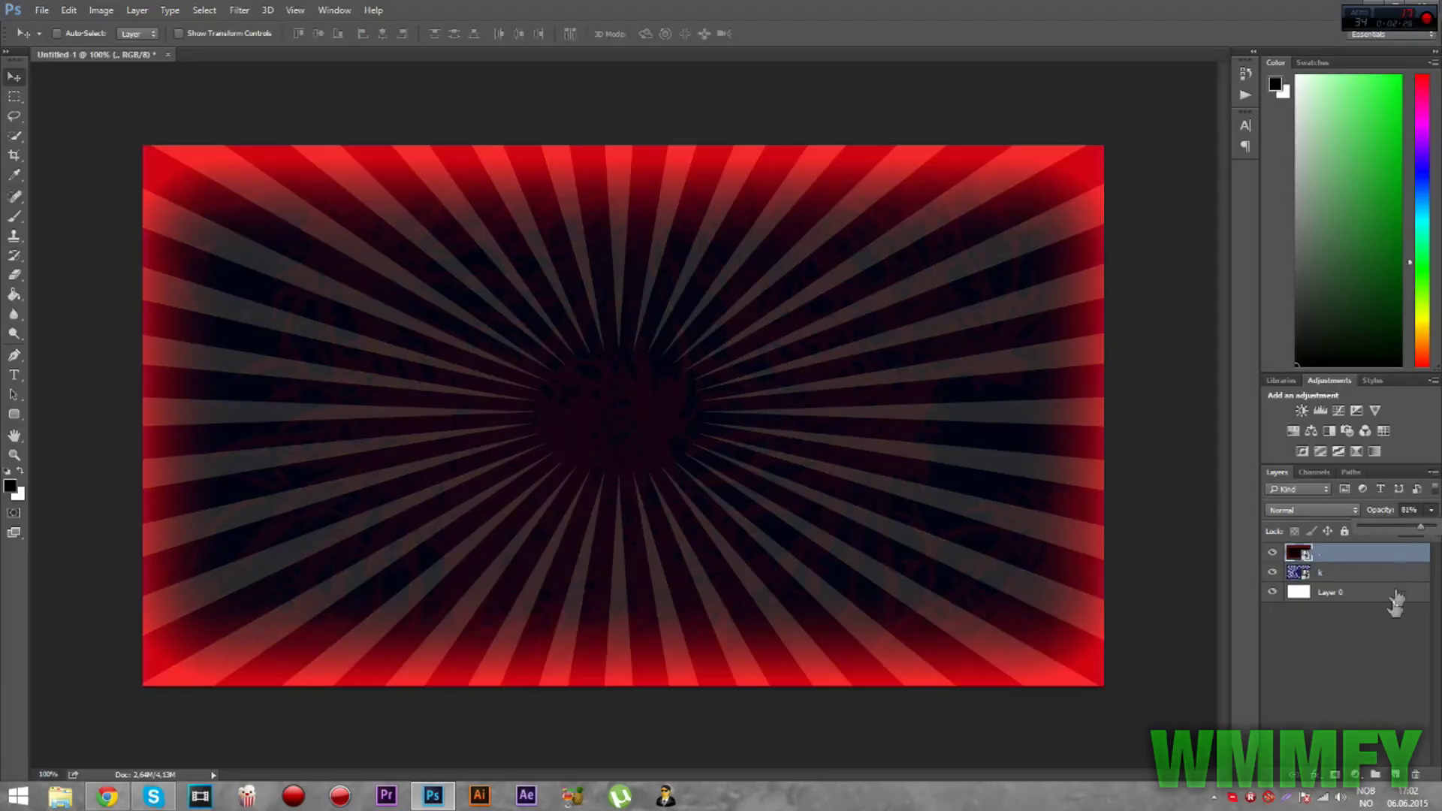
pyautogui.click(1382, 630)
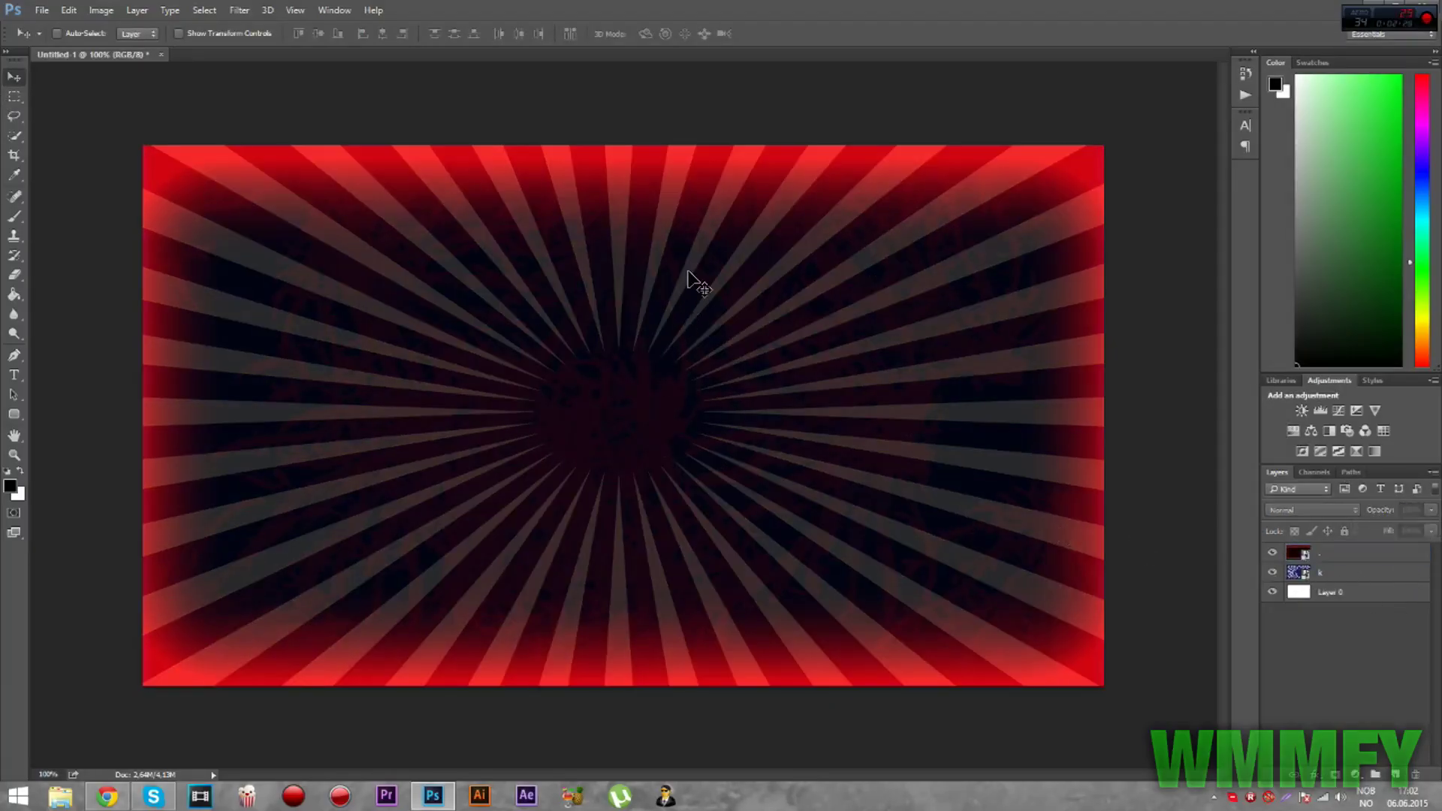
pyautogui.click(1341, 576)
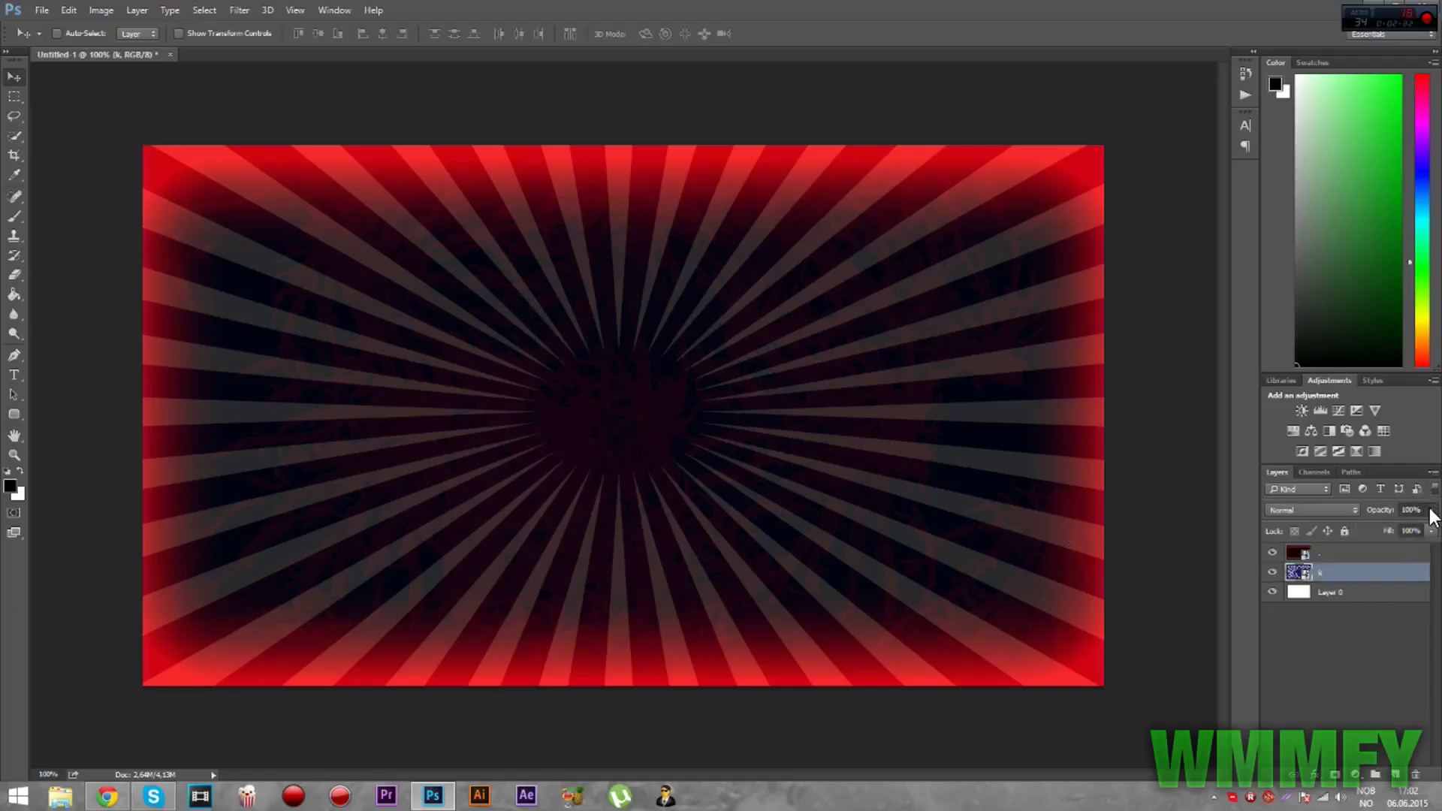
pyautogui.moveTo(1405, 526); pyautogui.dragTo(1376, 529)
pyautogui.click(1289, 646)
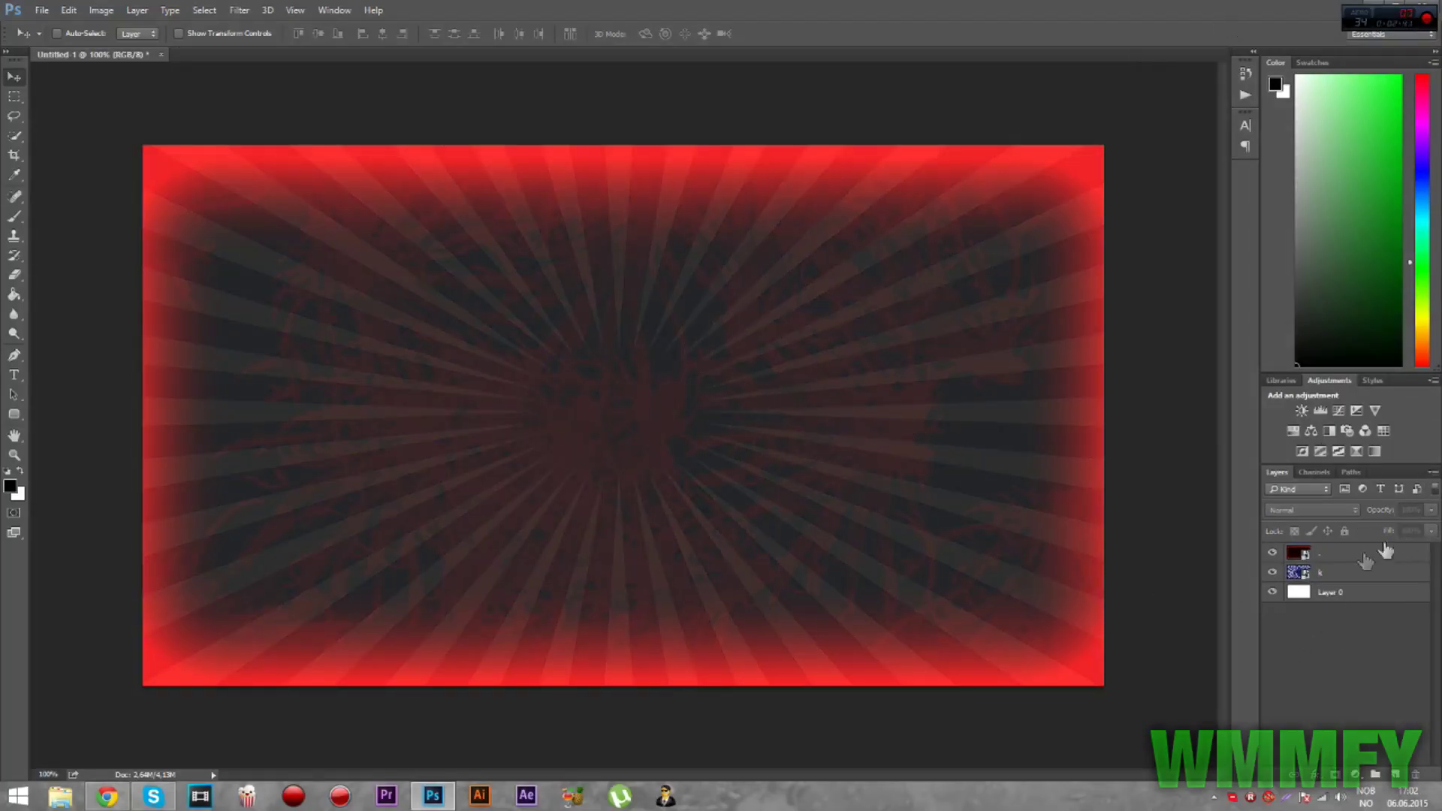
pyautogui.click(1356, 573)
pyautogui.click(1353, 553)
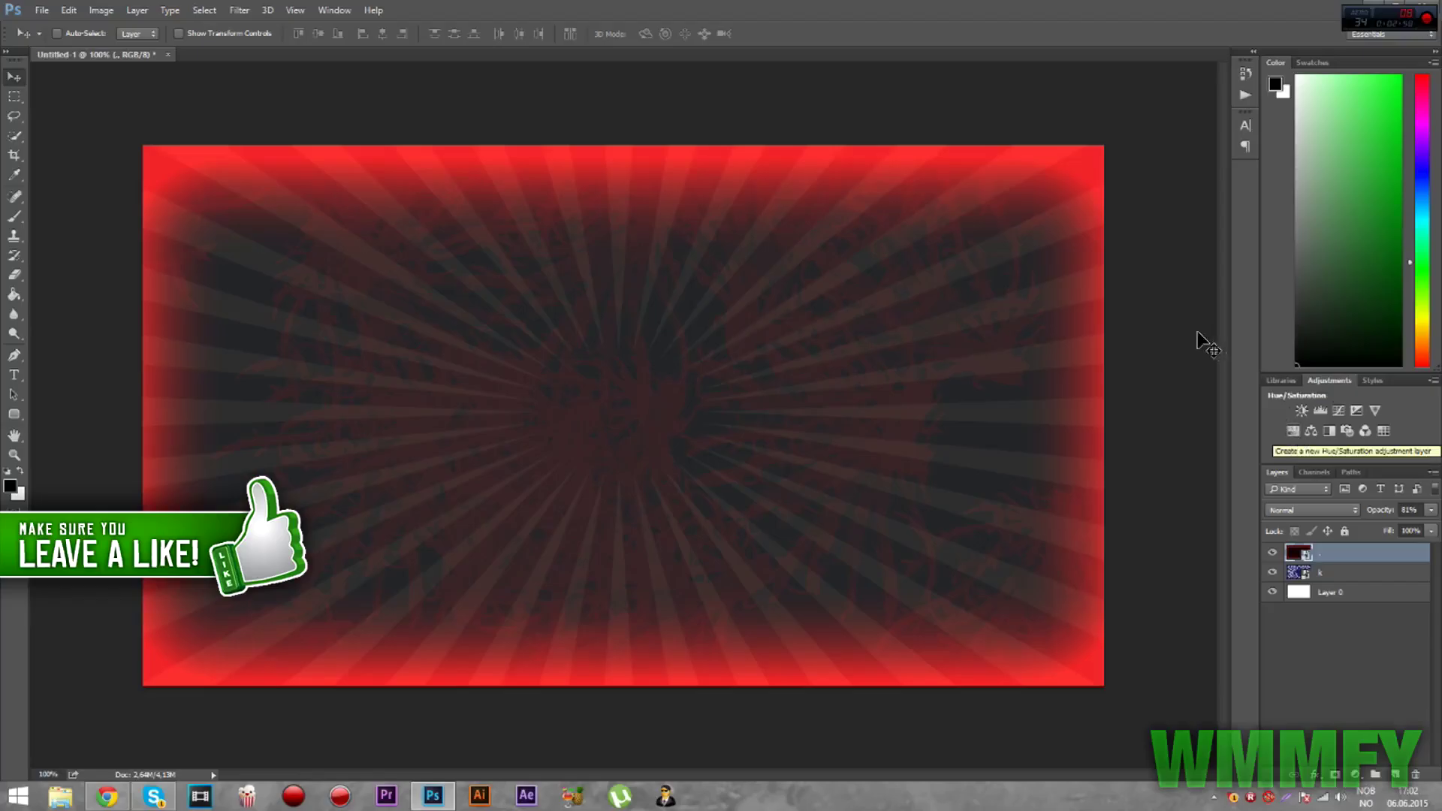
# - Add a Hue/Saturation layer with hue shifted to about -123, turning the starburst blue
pyautogui.click(1294, 431)
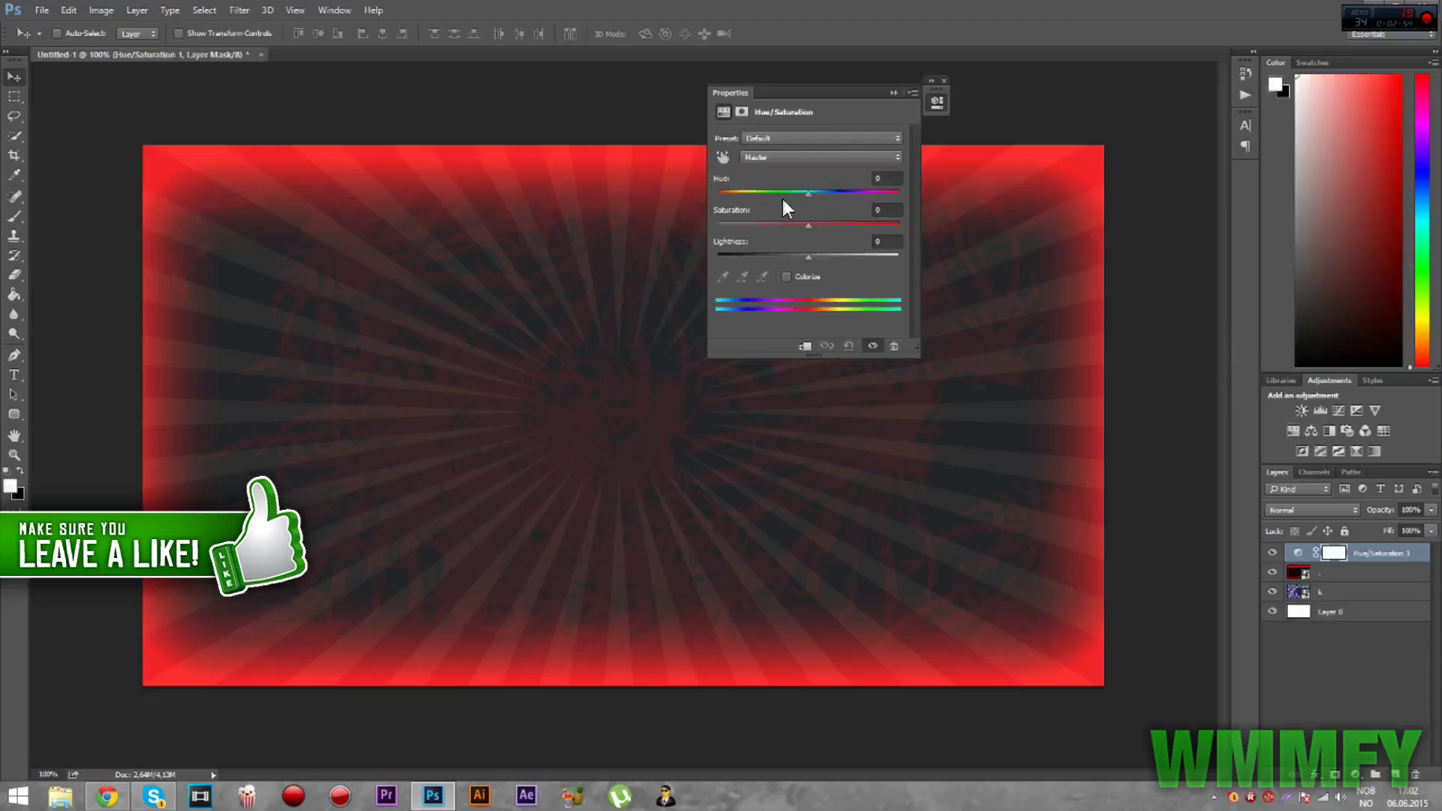
pyautogui.moveTo(808, 191); pyautogui.dragTo(739, 193)
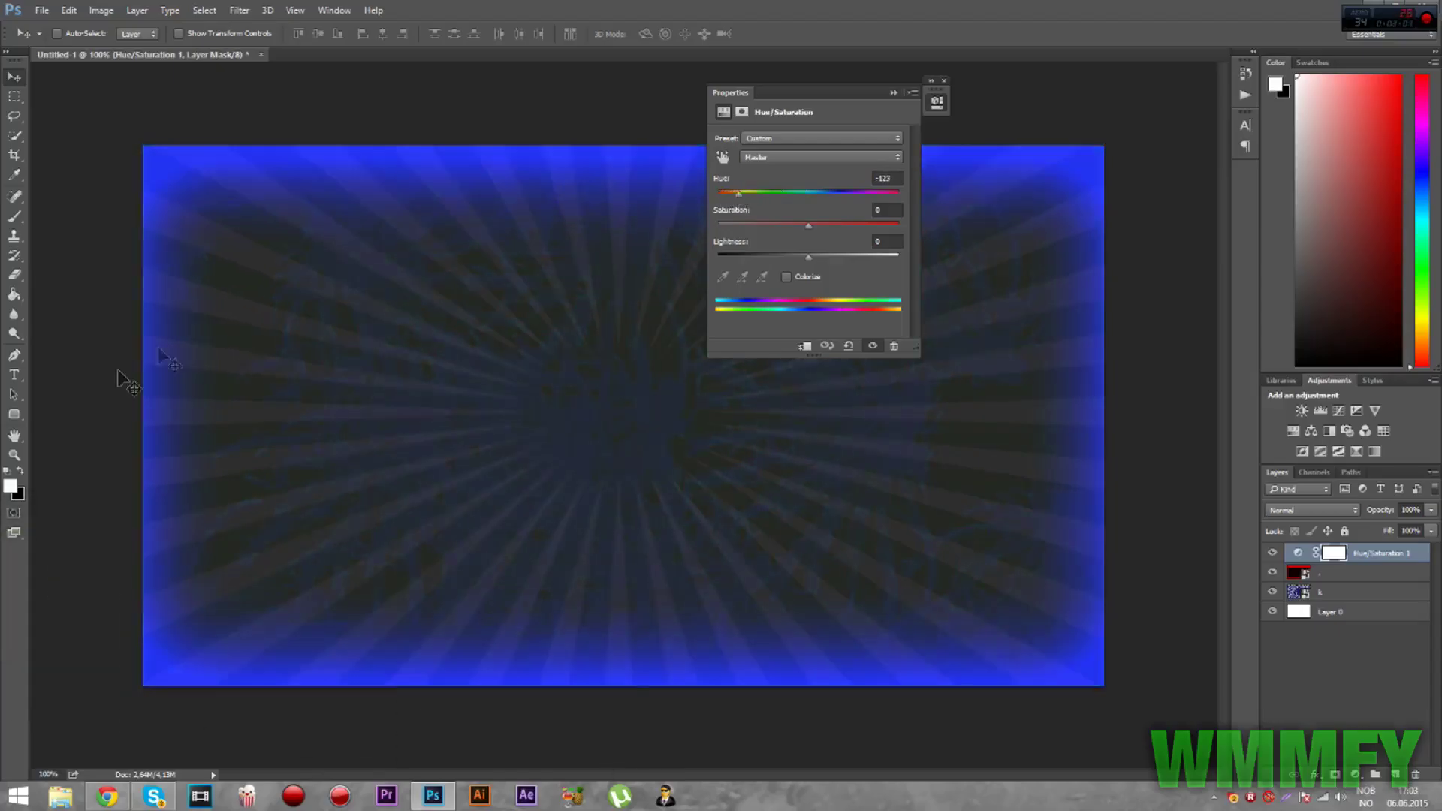
pyautogui.click(893, 93)
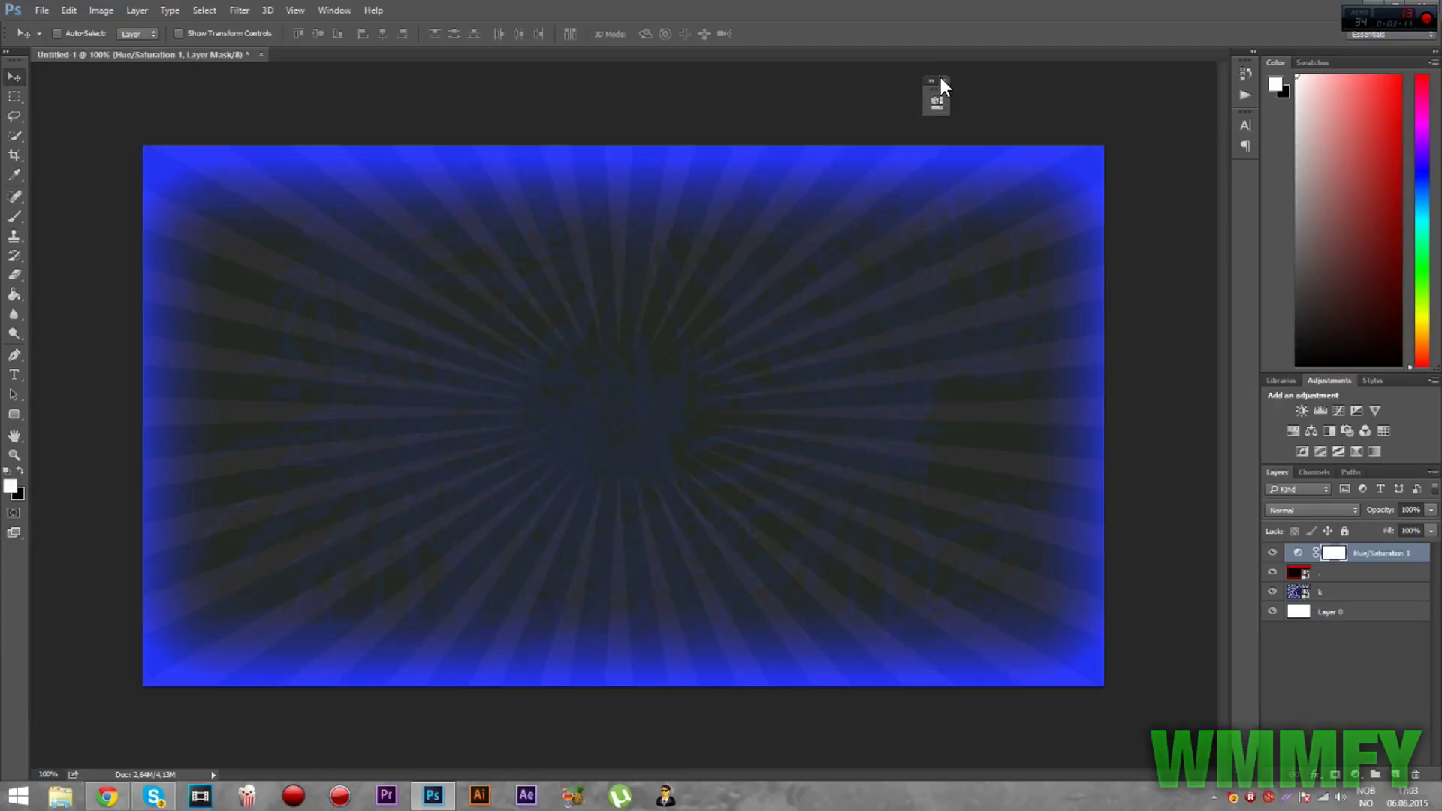
pyautogui.click(943, 80)
# - Type WMMFY as white 60 pt Aldo the Apache text, centred on the canvas
pyautogui.click(17, 378)
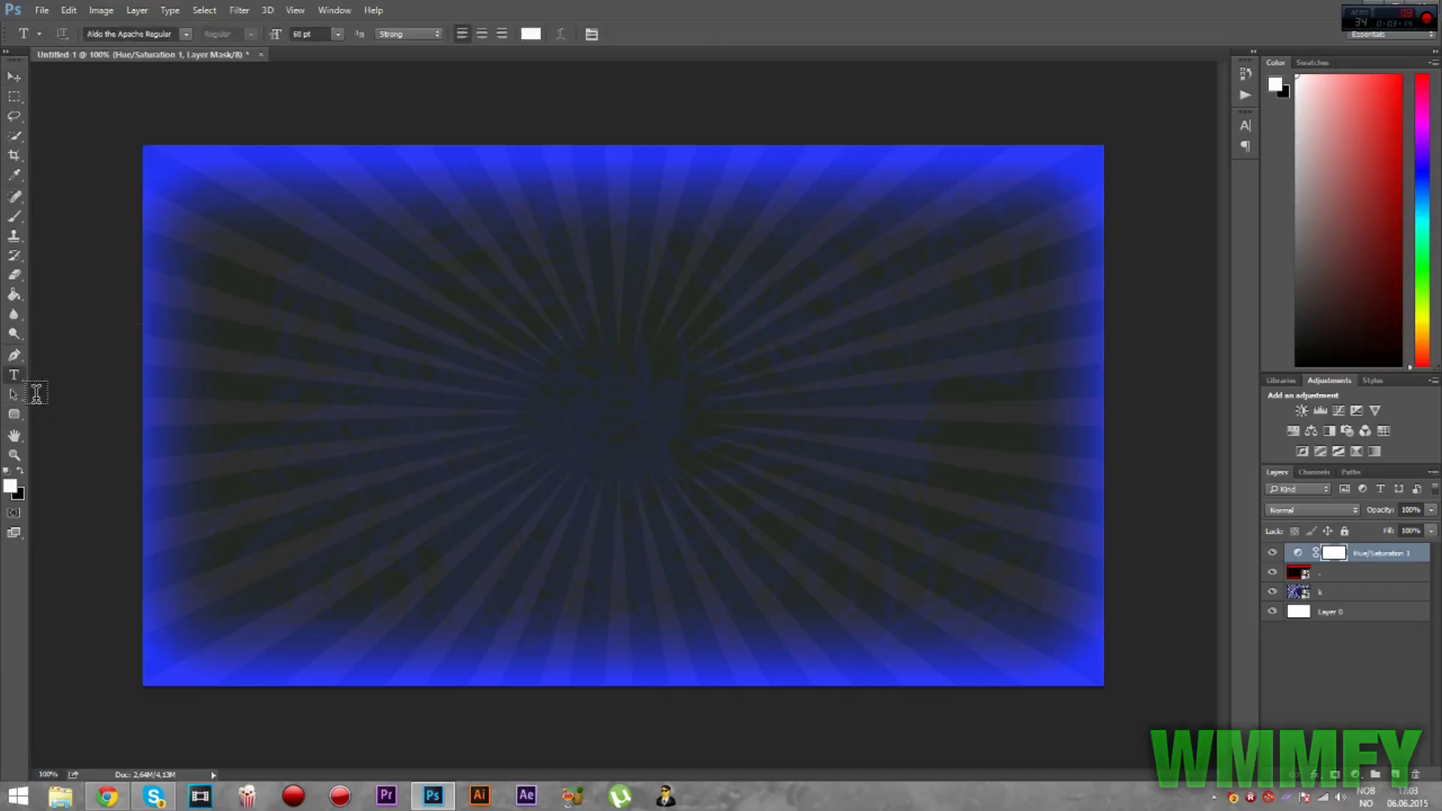
pyautogui.click(226, 535)
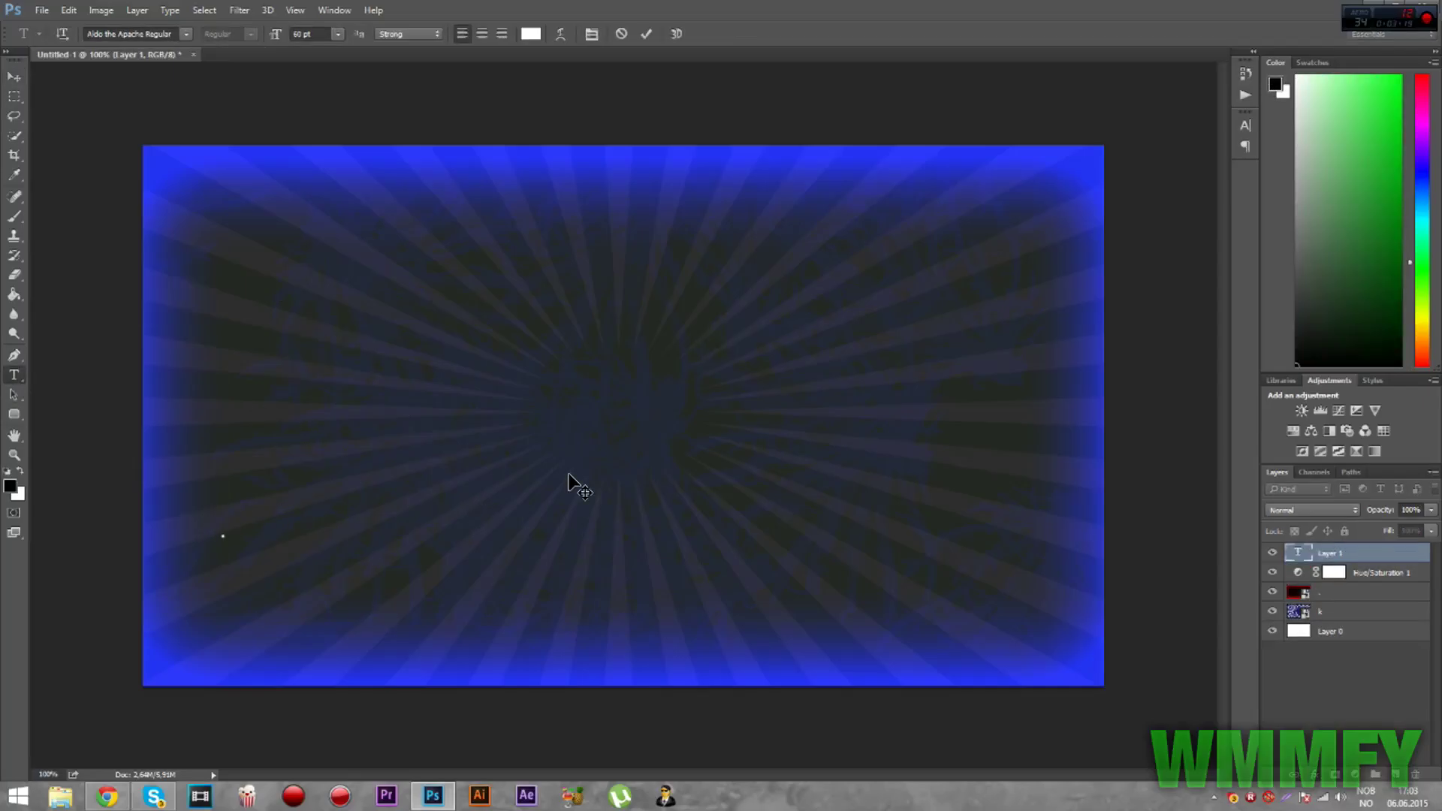
pyautogui.write('WMMFY')
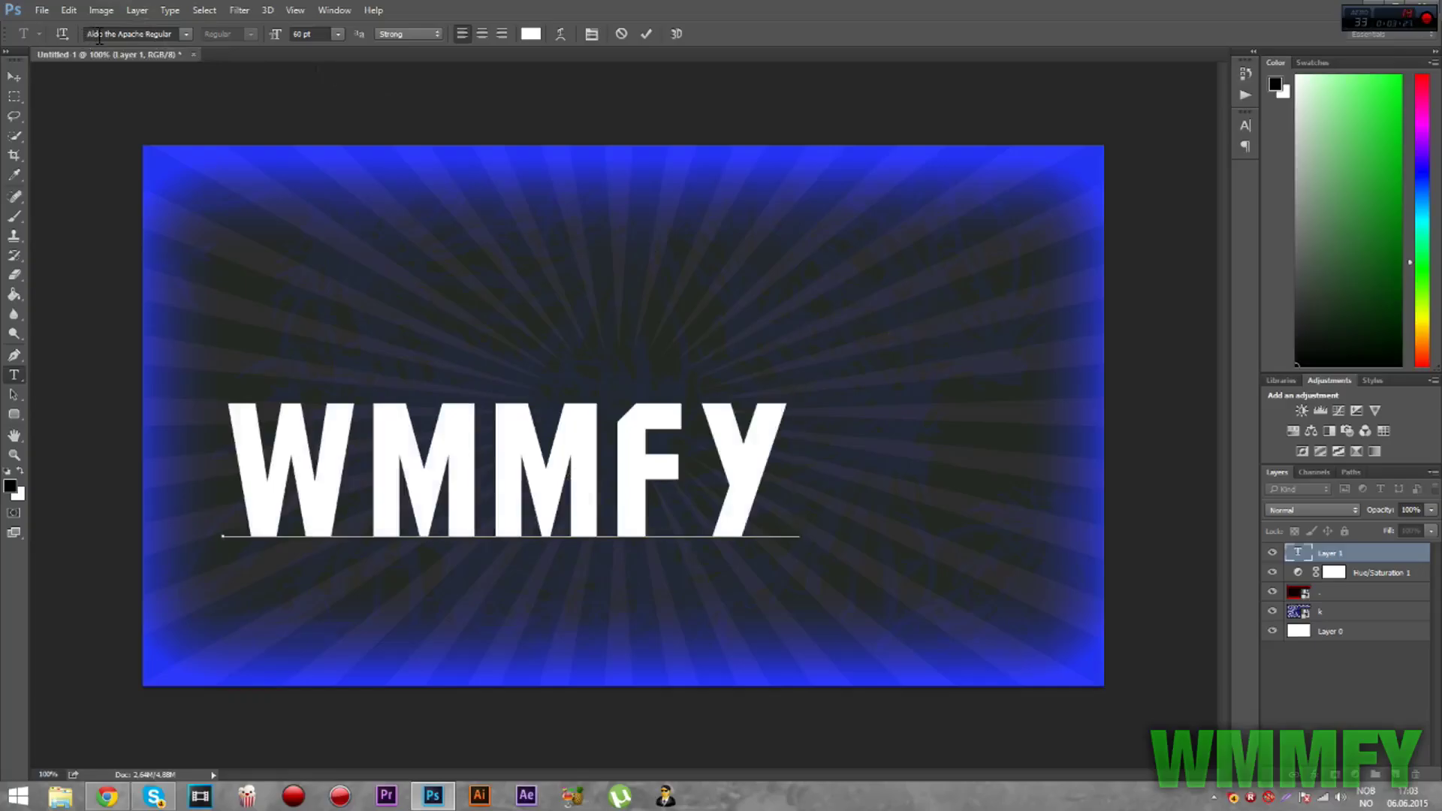
pyautogui.moveTo(525, 248); pyautogui.dragTo(633, 239)
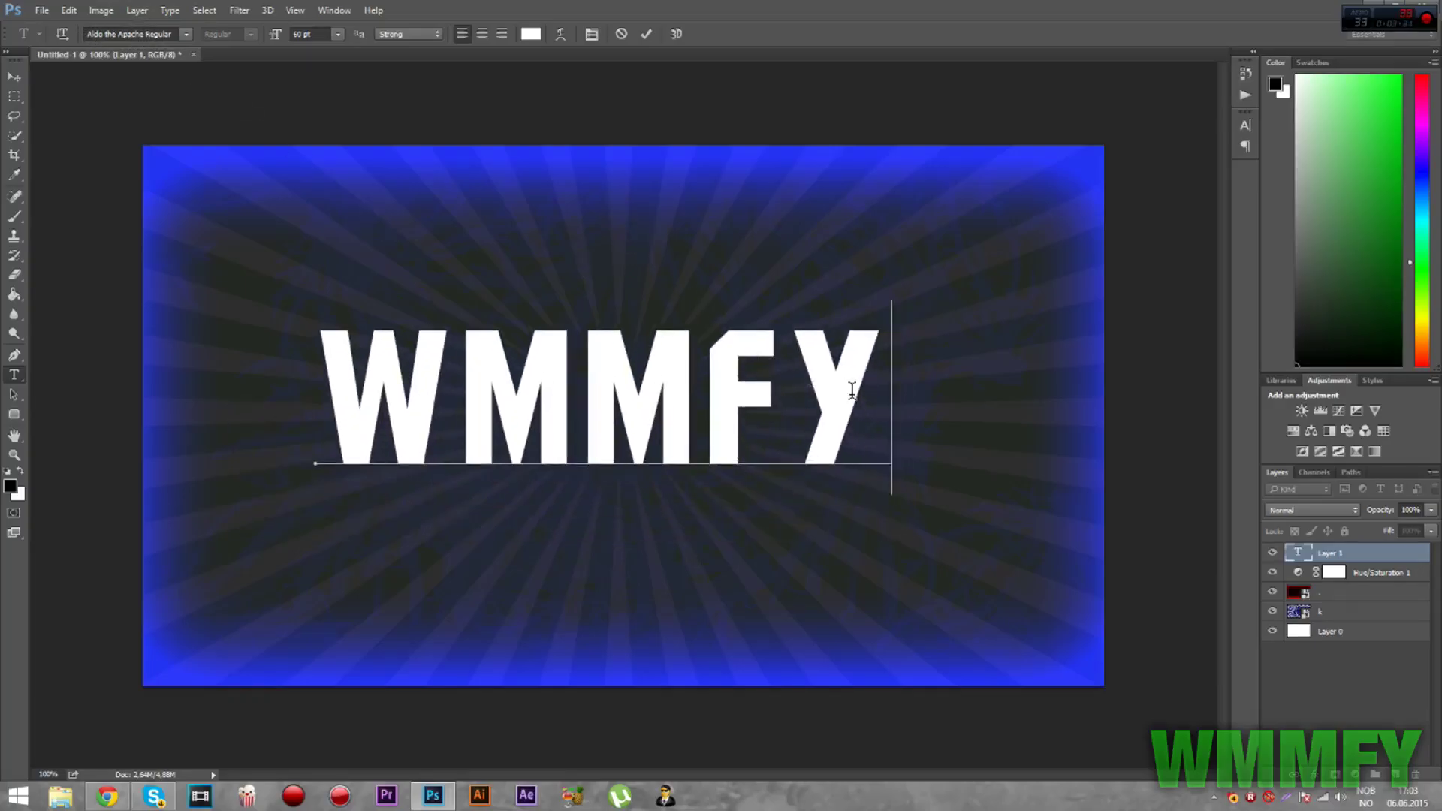
pyautogui.moveTo(864, 394); pyautogui.dragTo(469, 134)
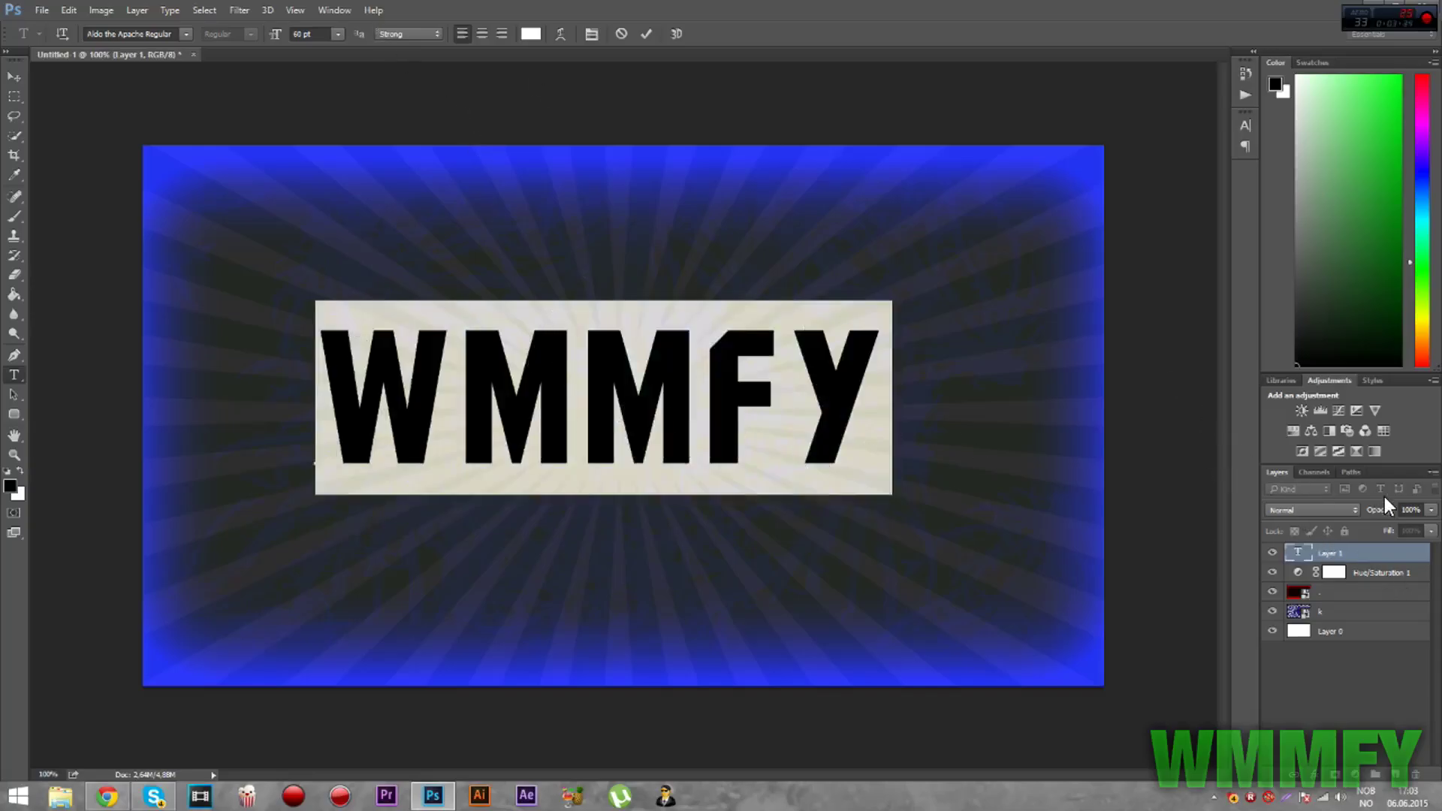
pyautogui.click(1375, 560)
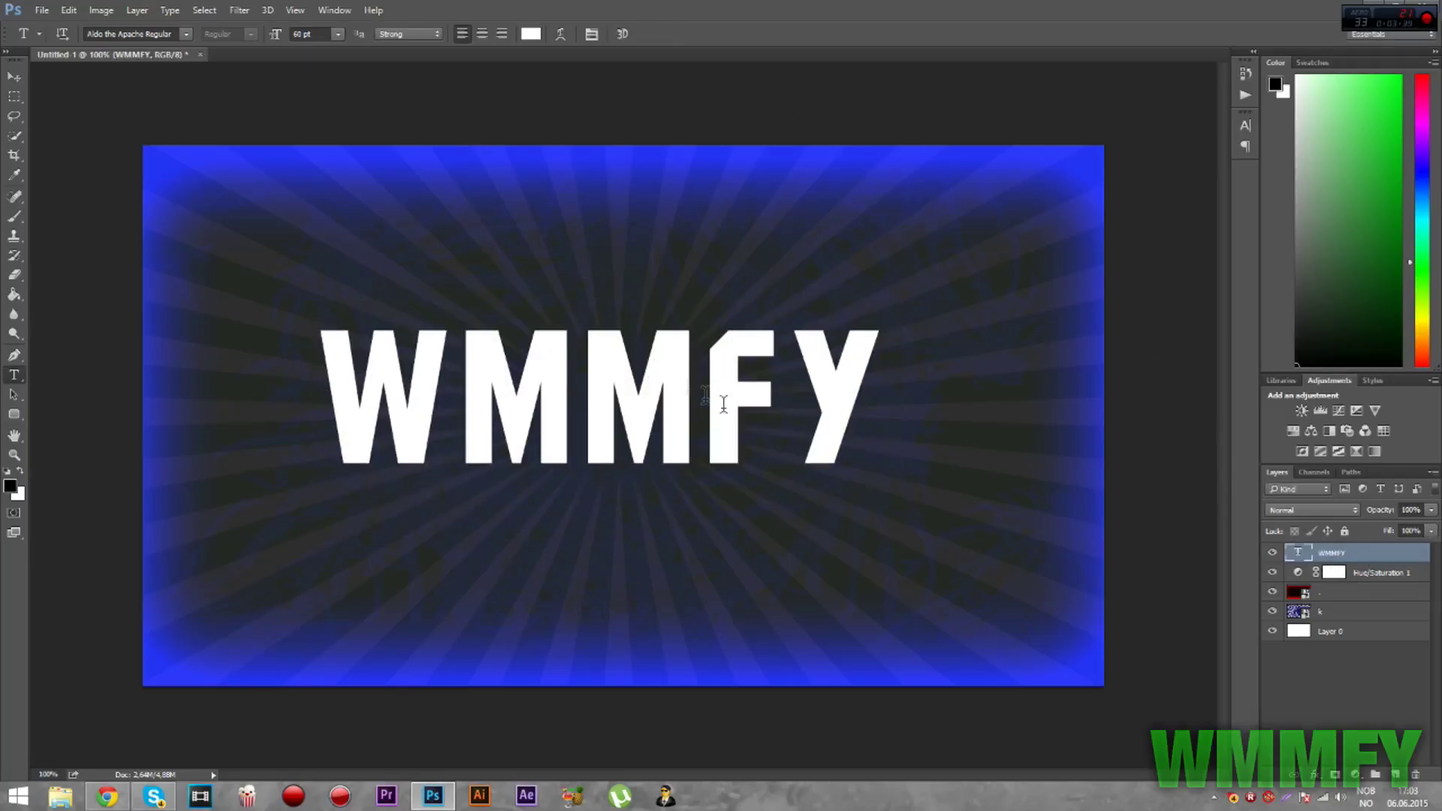
# - Give the WMMFY layer an 8 px outside Stroke and turn on Gradient Overlay
pyautogui.doubleClick(1402, 562)
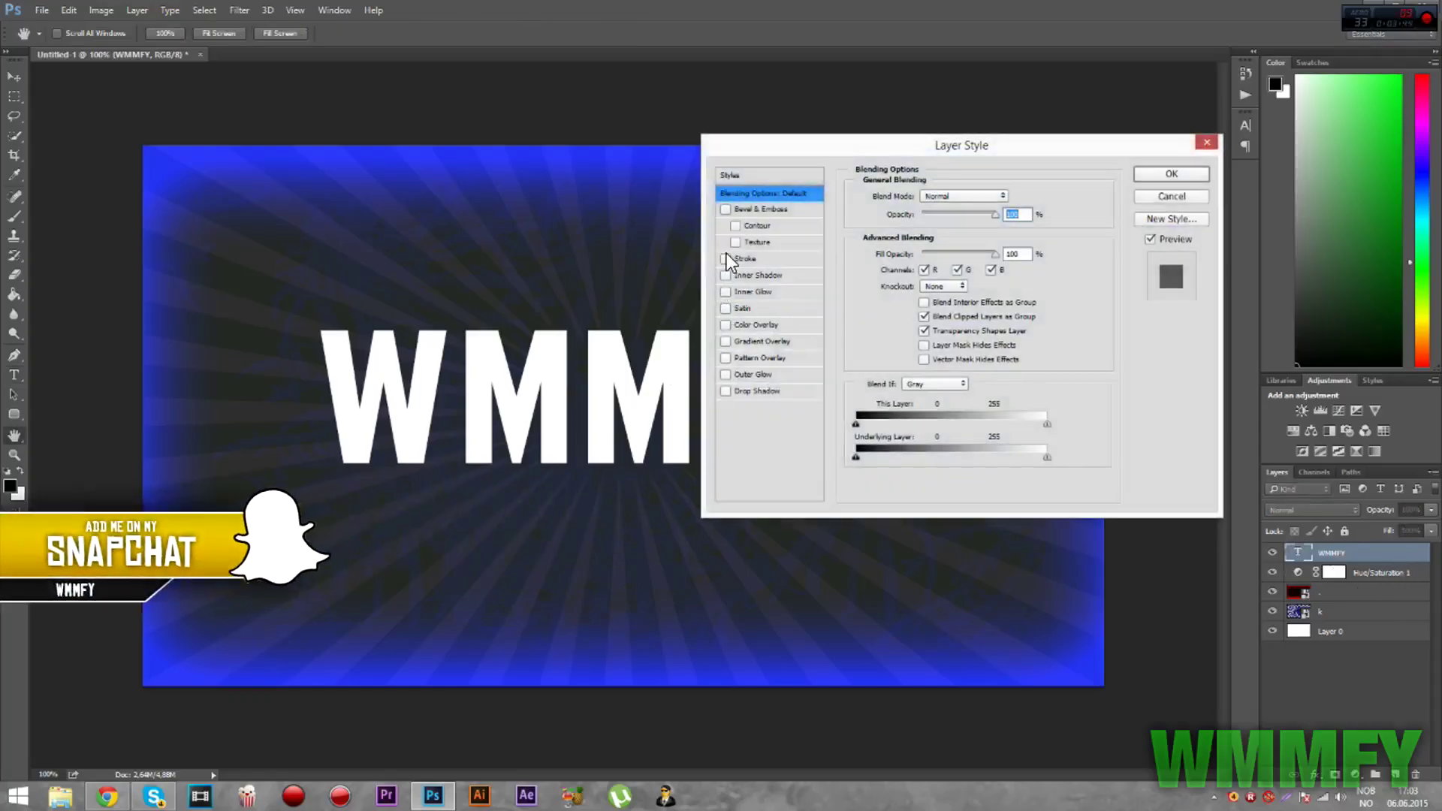
pyautogui.click(726, 256)
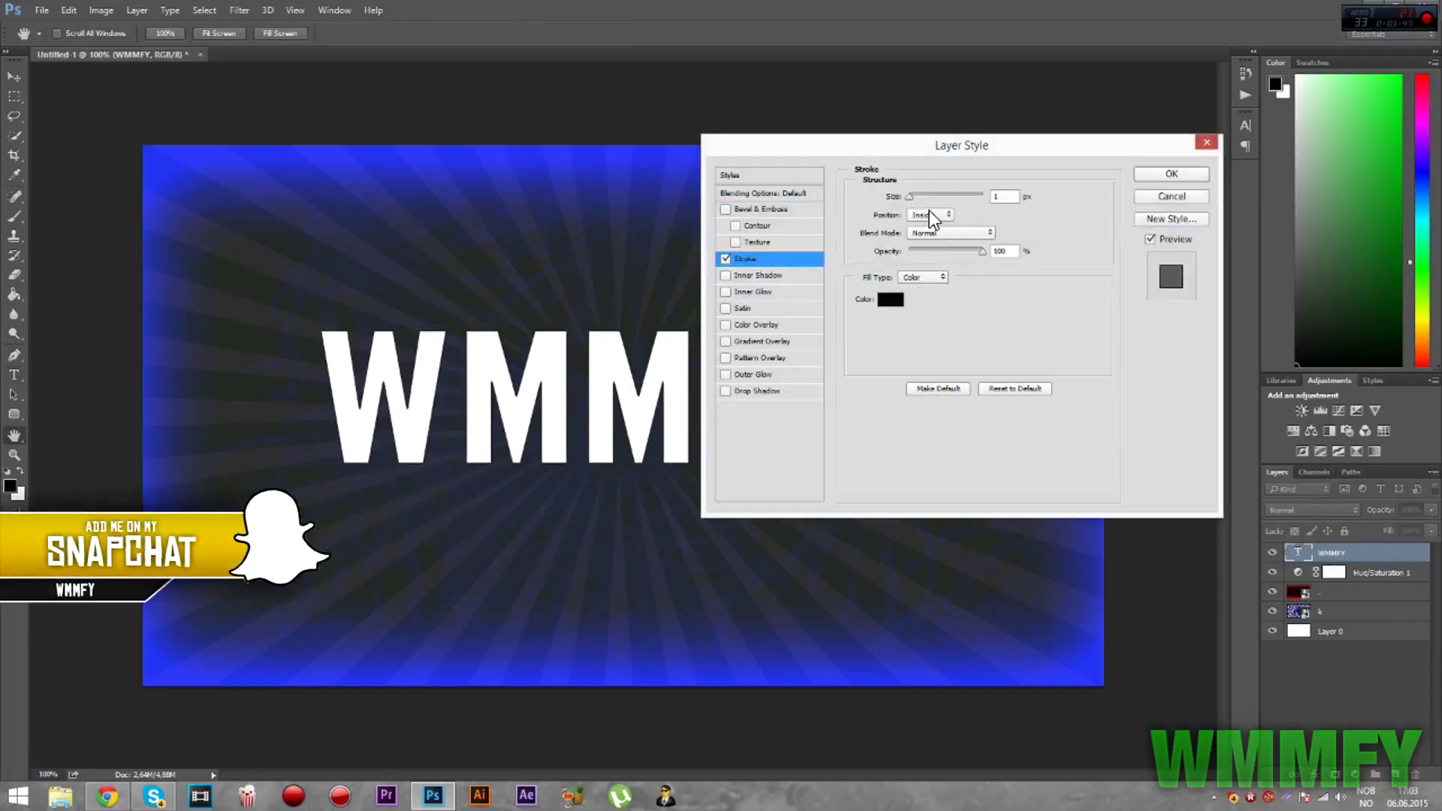
pyautogui.click(930, 215)
pyautogui.click(926, 226)
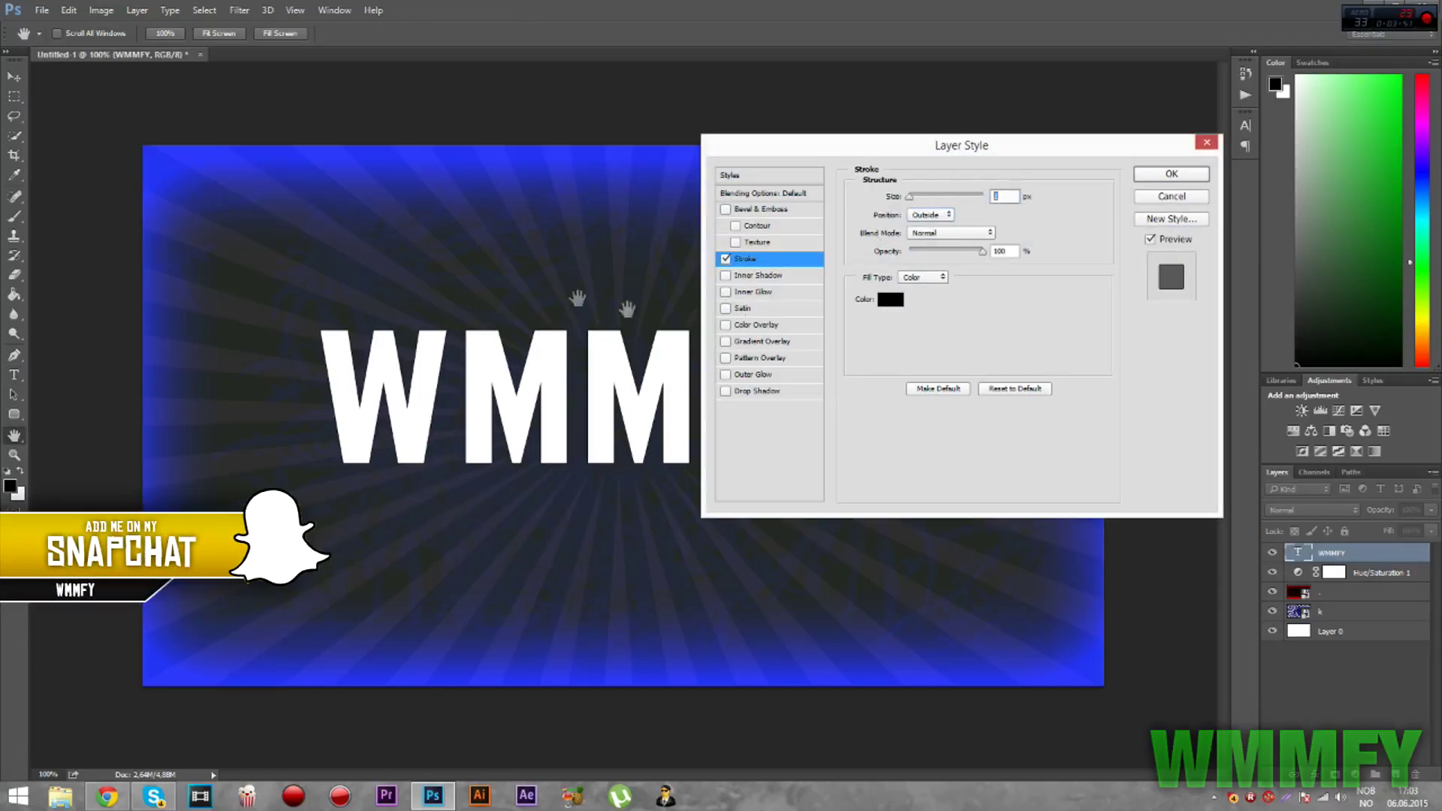
pyautogui.write('8')
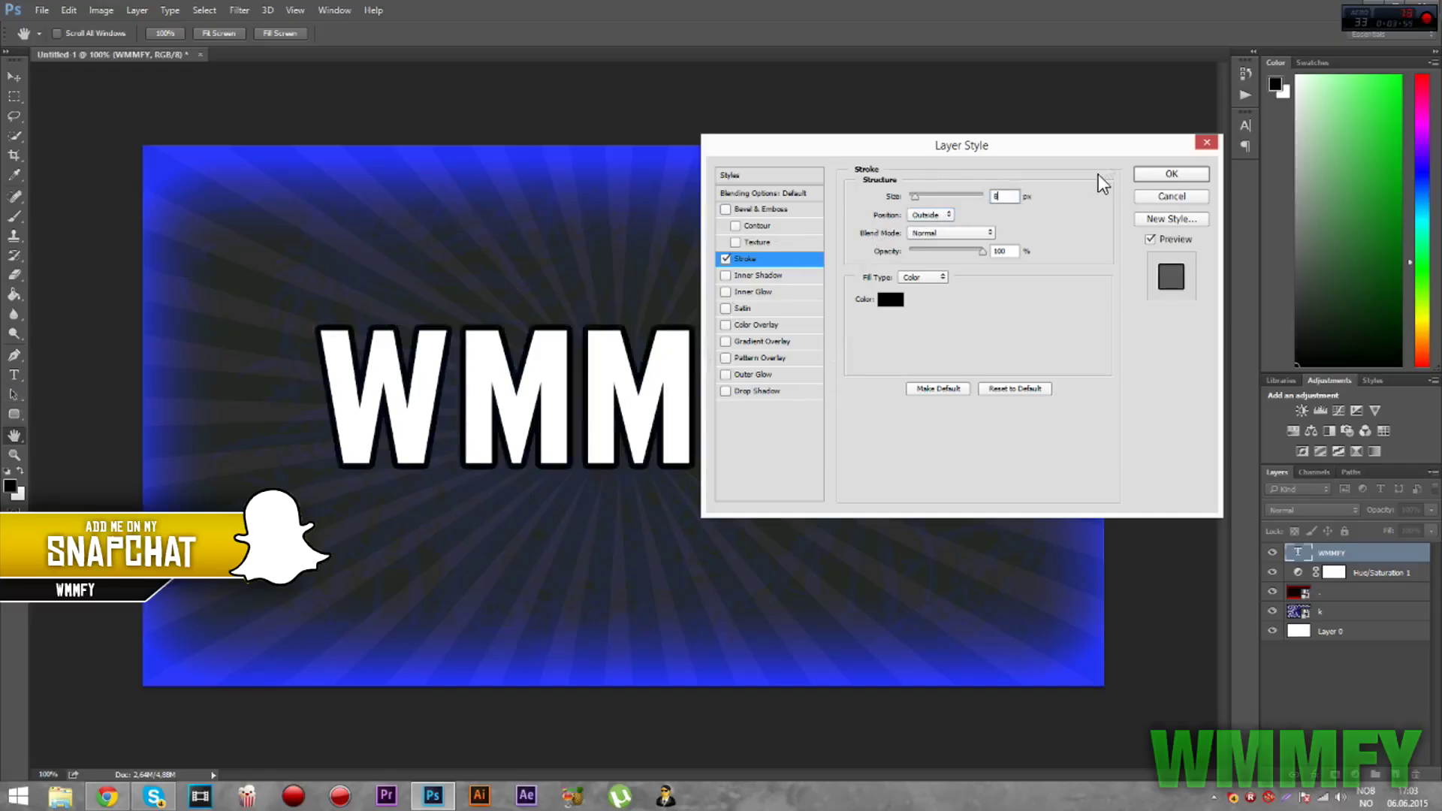
pyautogui.moveTo(1101, 157); pyautogui.dragTo(1082, 182)
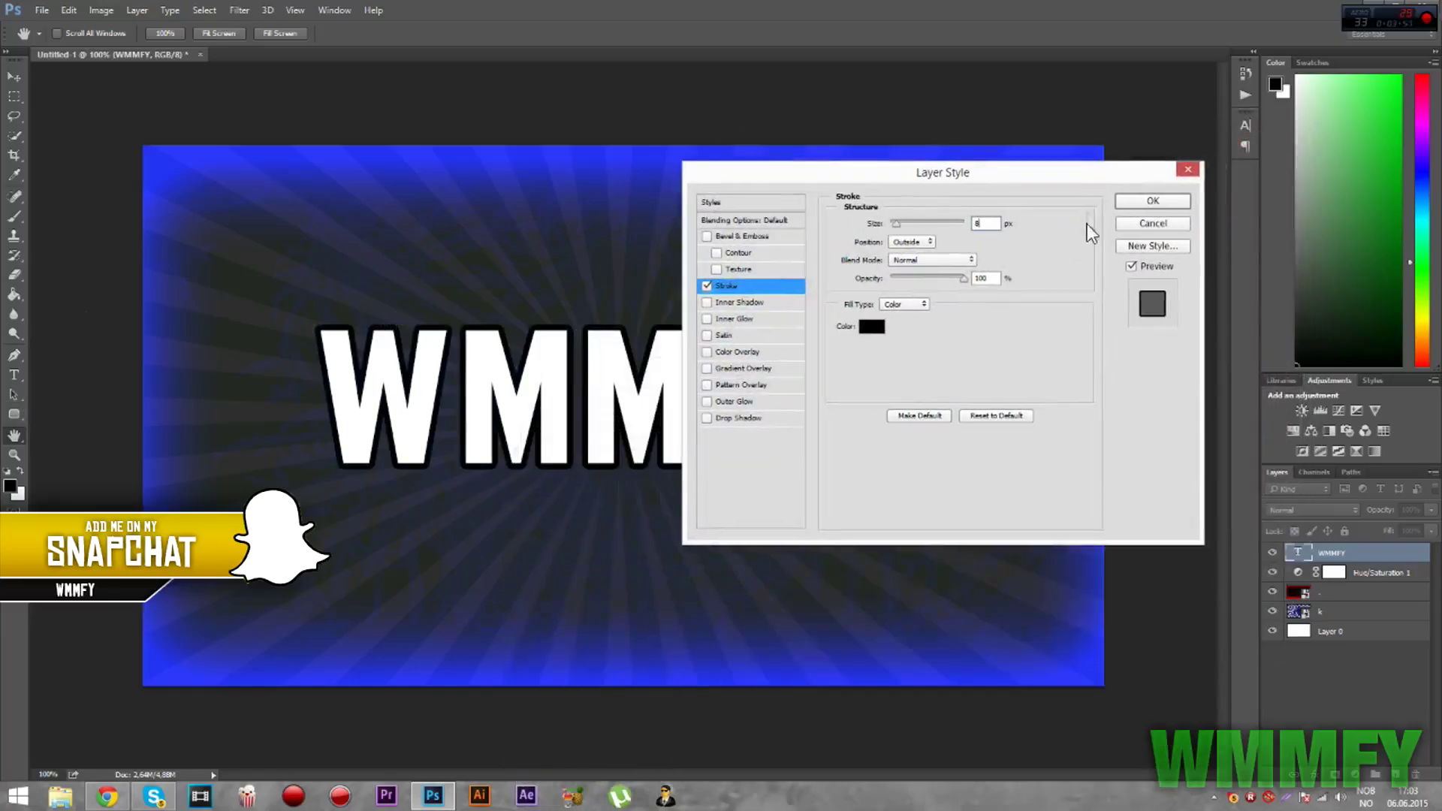
pyautogui.click(706, 368)
pyautogui.click(727, 370)
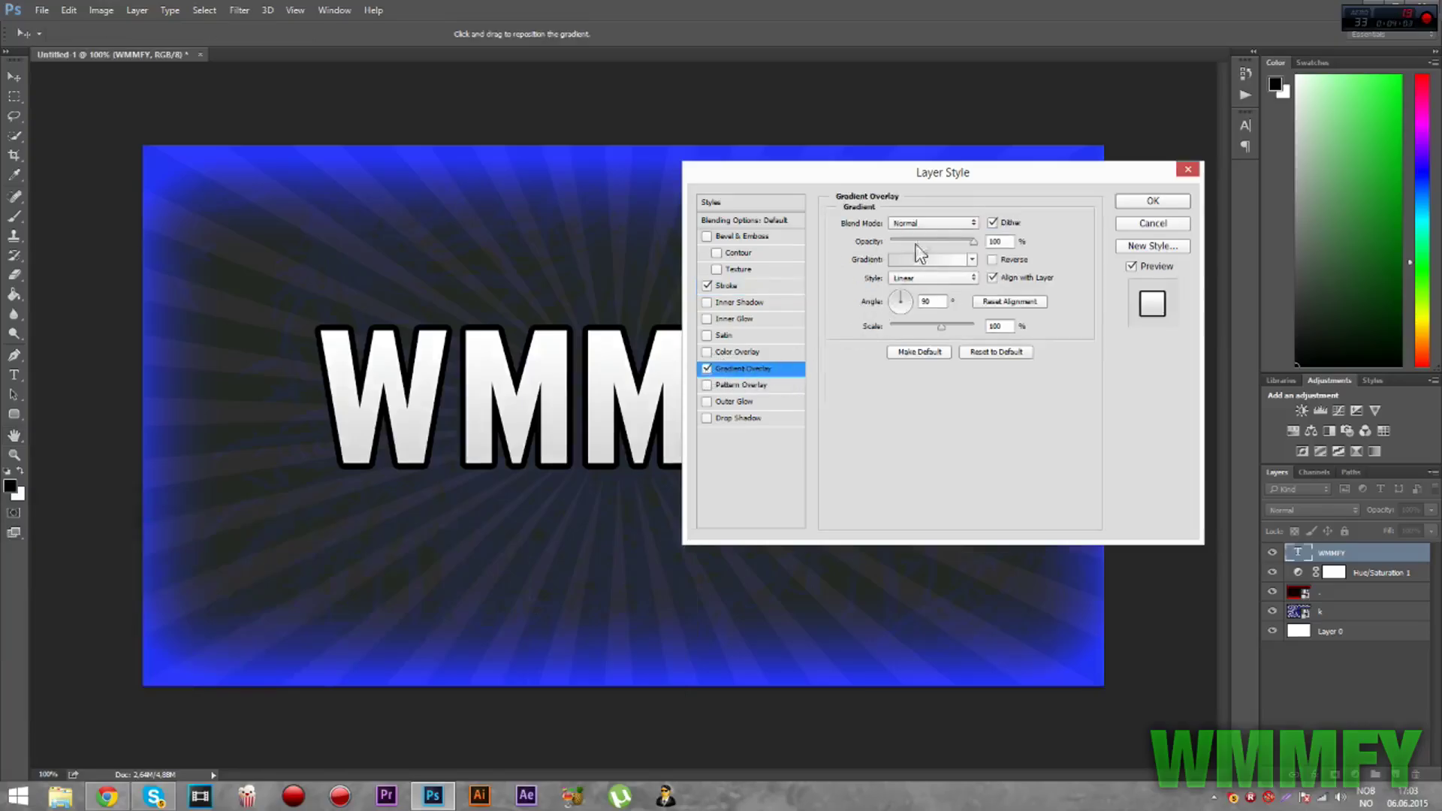
# - Set the gradient overlay to Neutral Density at reduced opacity and apply the WMMFY layer styles
pyautogui.moveTo(989, 177); pyautogui.dragTo(1009, 341)
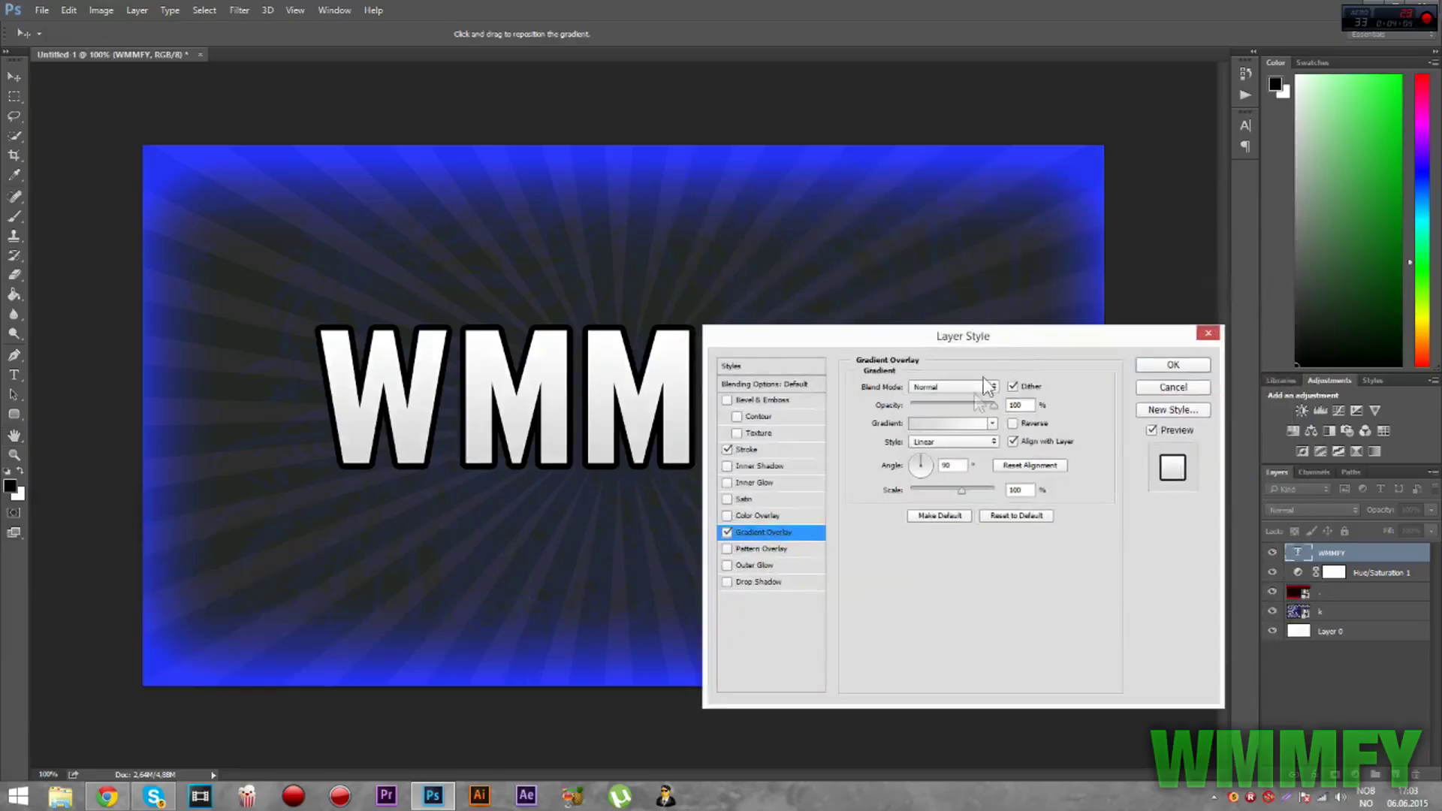
pyautogui.click(986, 423)
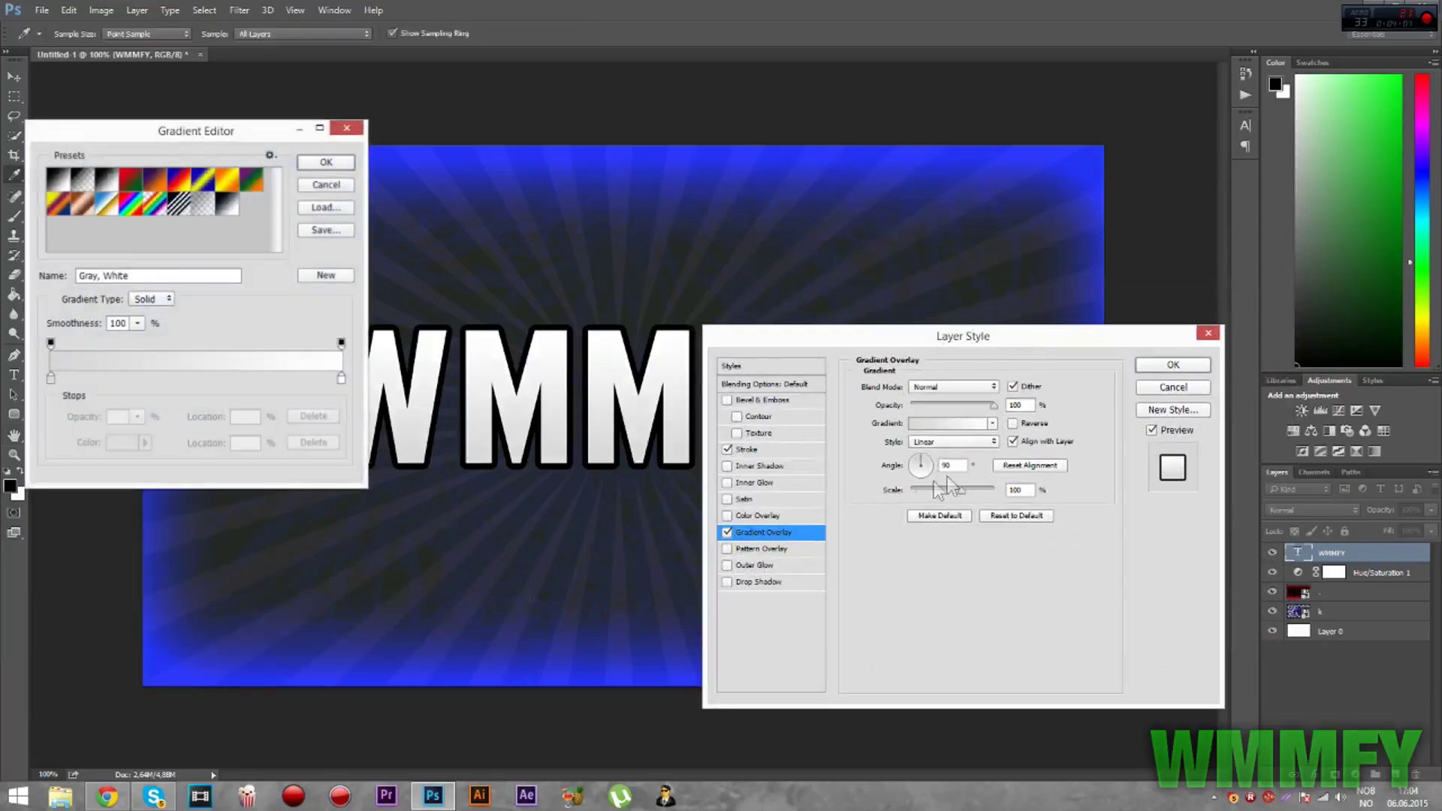
pyautogui.moveTo(120, 129); pyautogui.dragTo(246, 187)
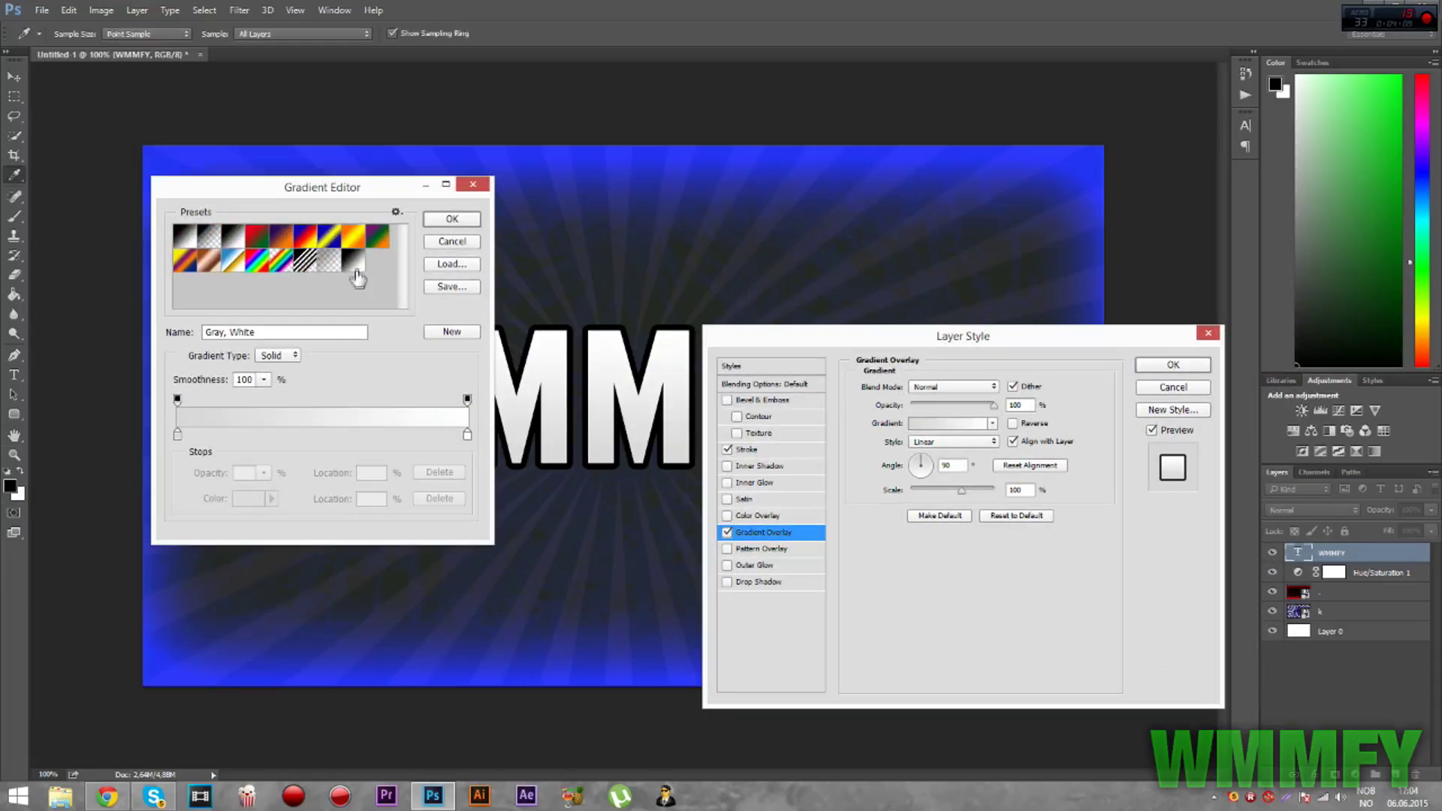
pyautogui.click(354, 236)
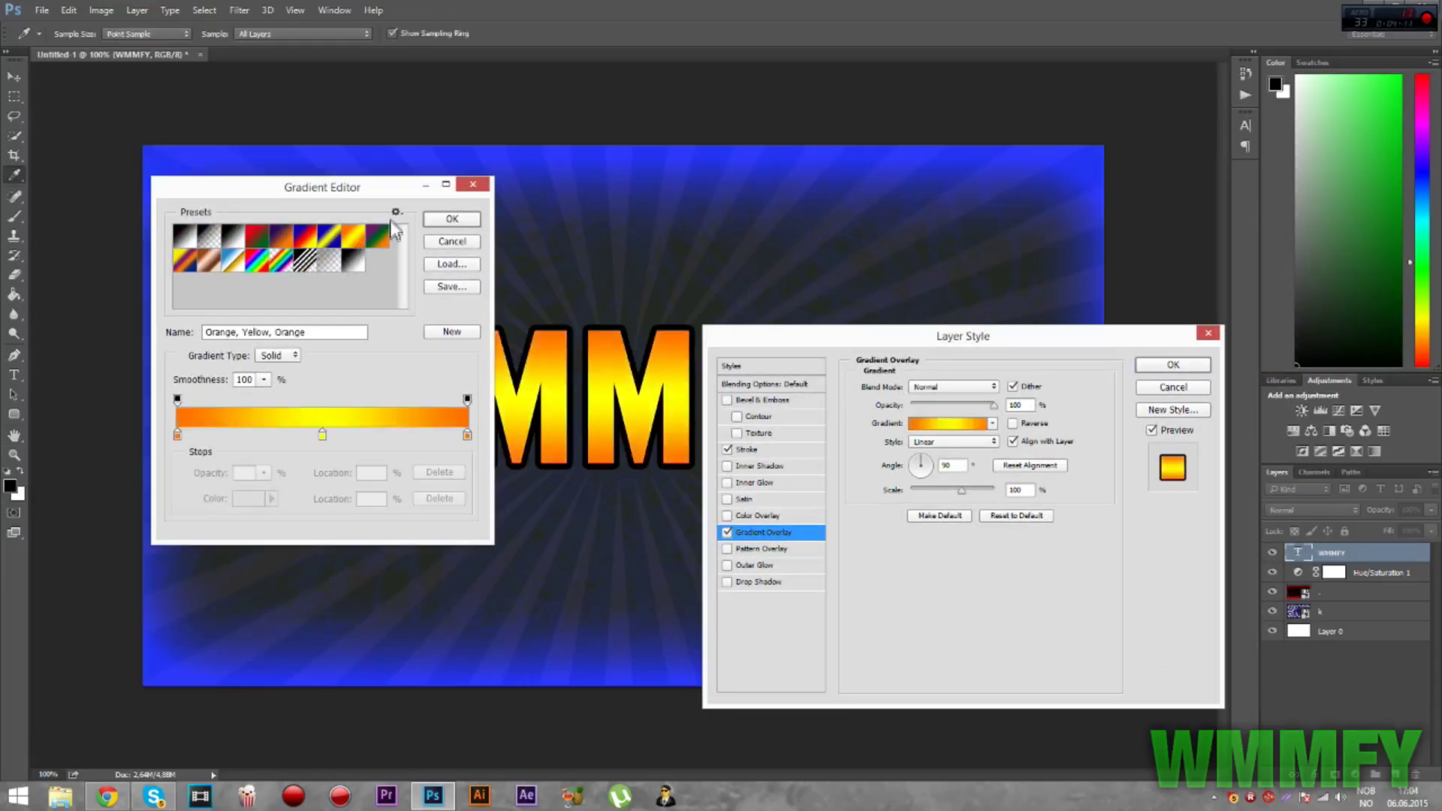
pyautogui.moveTo(390, 191); pyautogui.dragTo(1180, 228)
pyautogui.click(1126, 303)
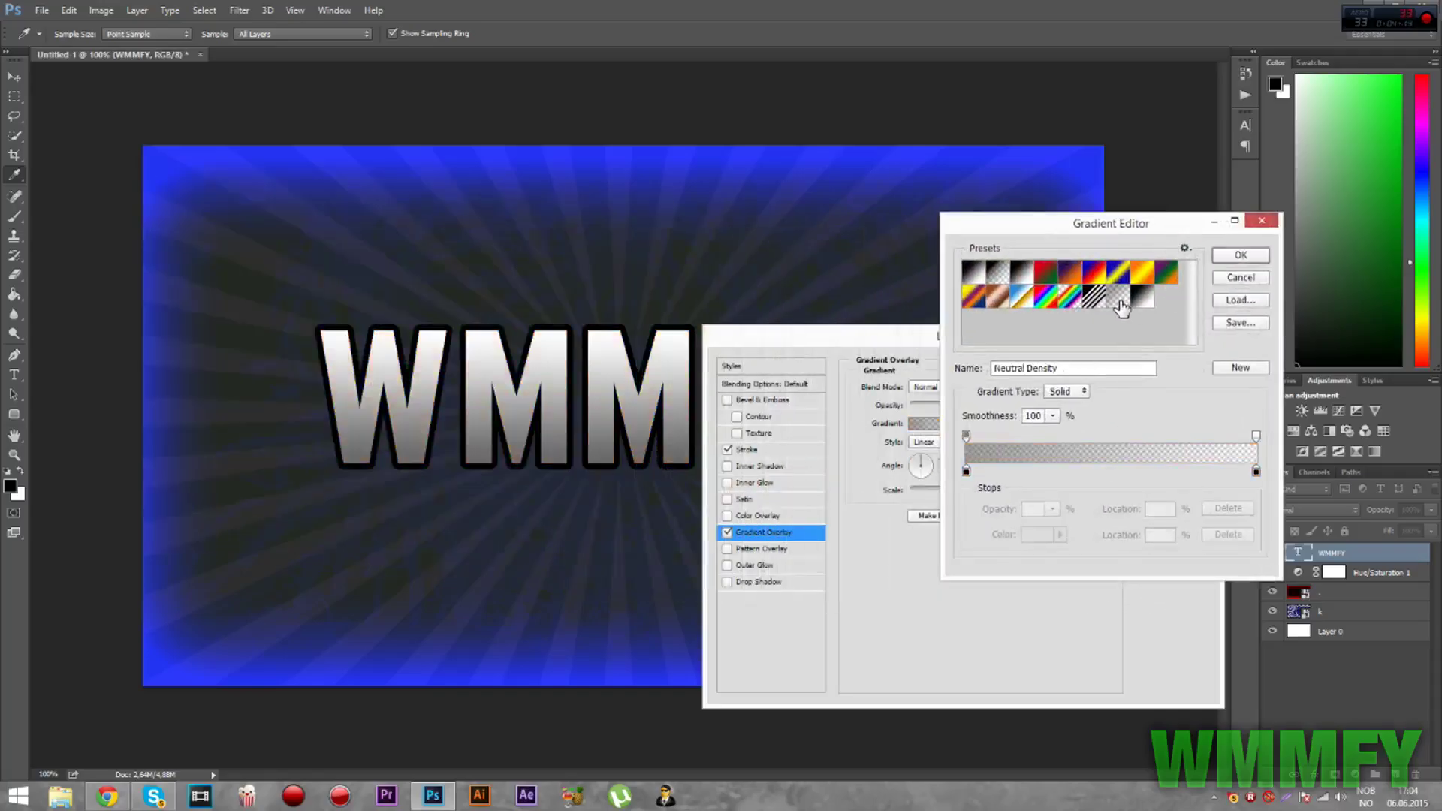
pyautogui.click(1141, 297)
pyautogui.click(1119, 300)
pyautogui.click(1235, 254)
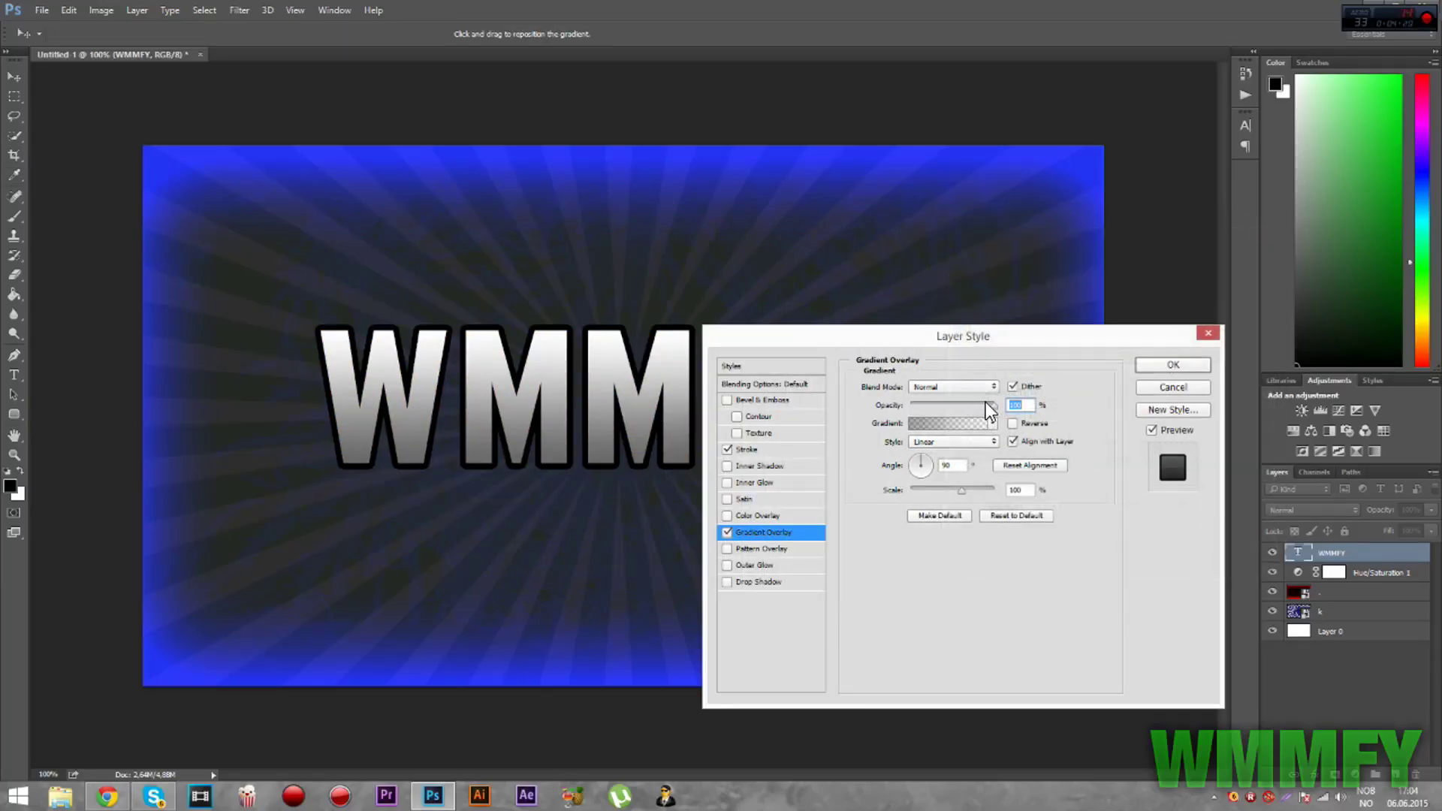
pyautogui.moveTo(986, 403); pyautogui.dragTo(930, 412)
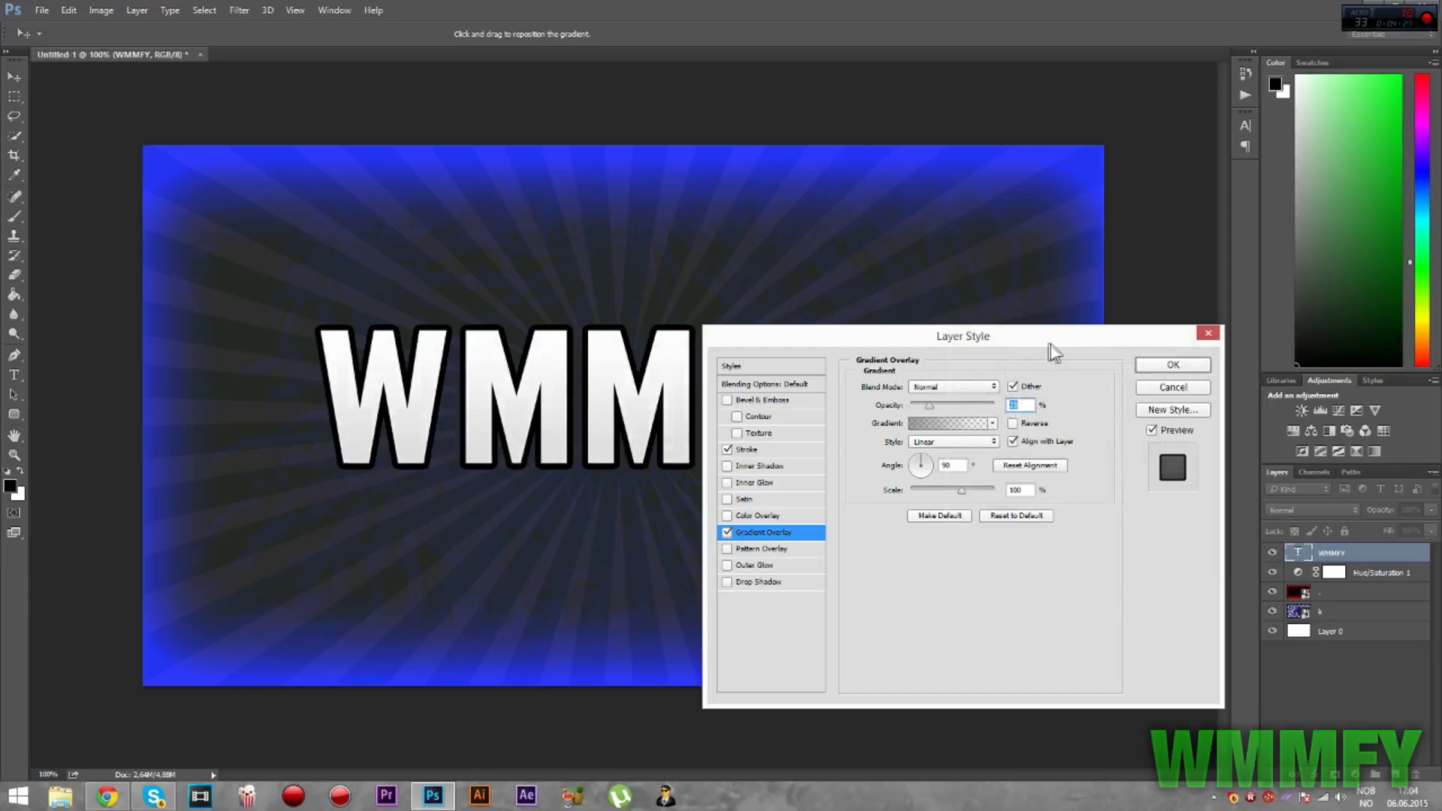
pyautogui.moveTo(1058, 347); pyautogui.dragTo(921, 361)
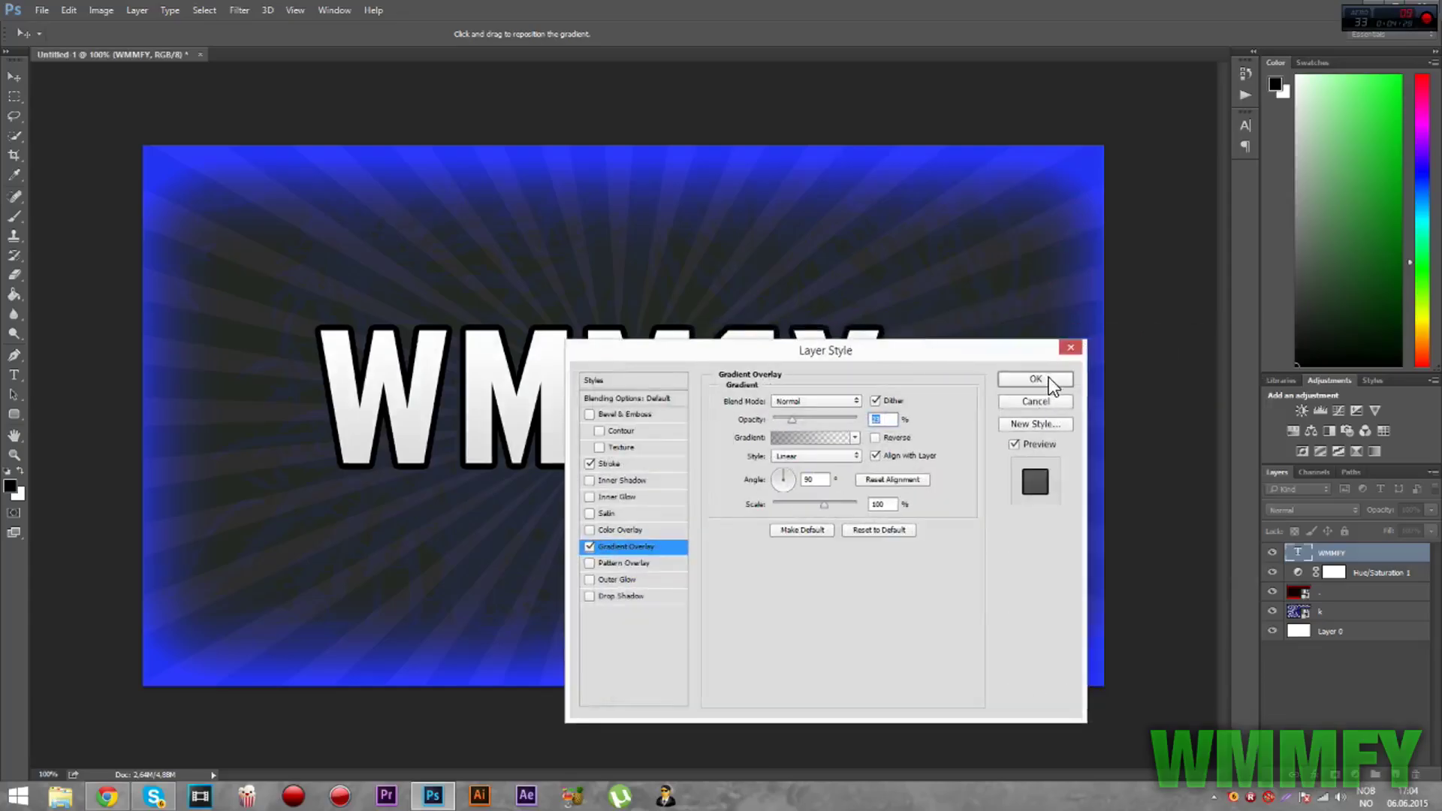
pyautogui.click(1049, 380)
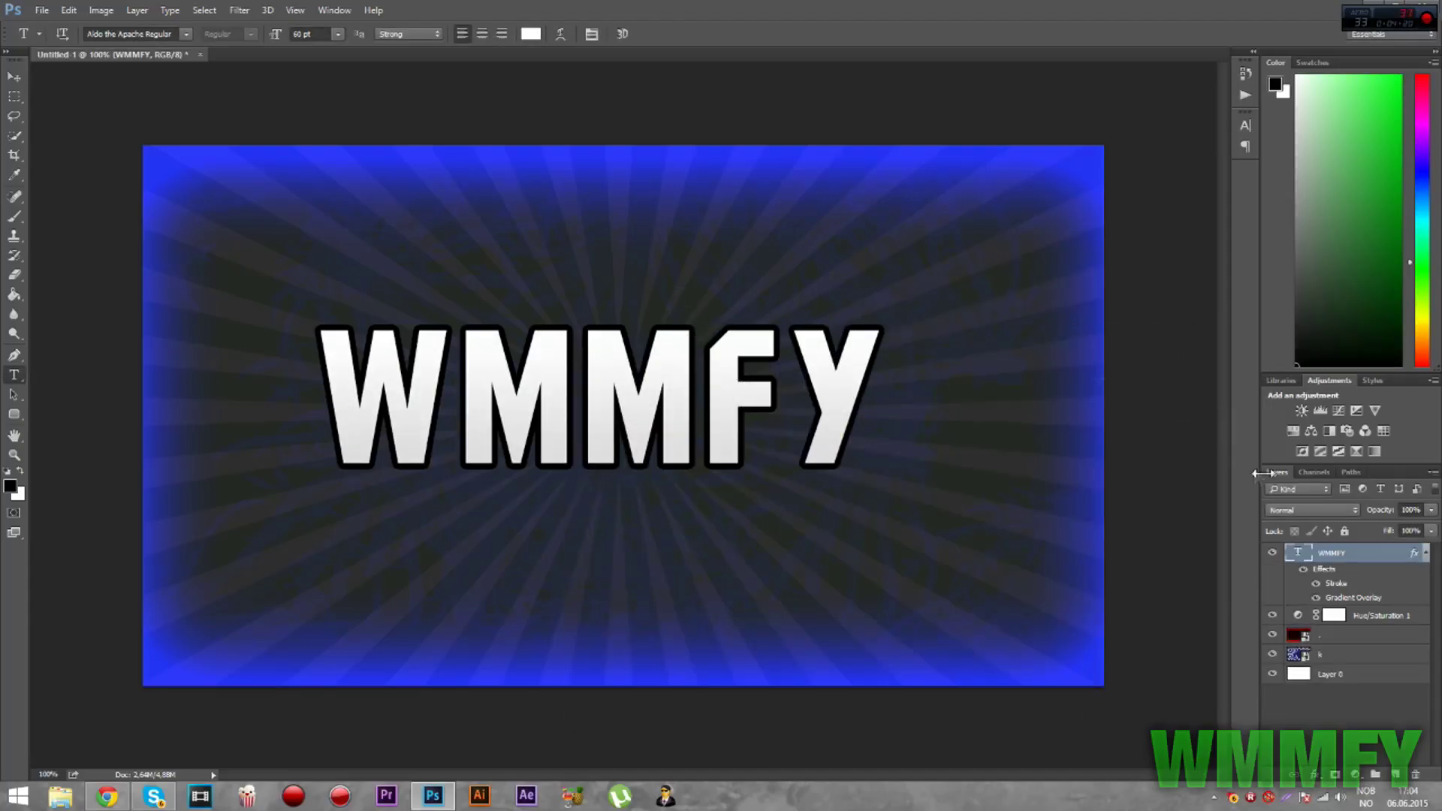
pyautogui.click(18, 76)
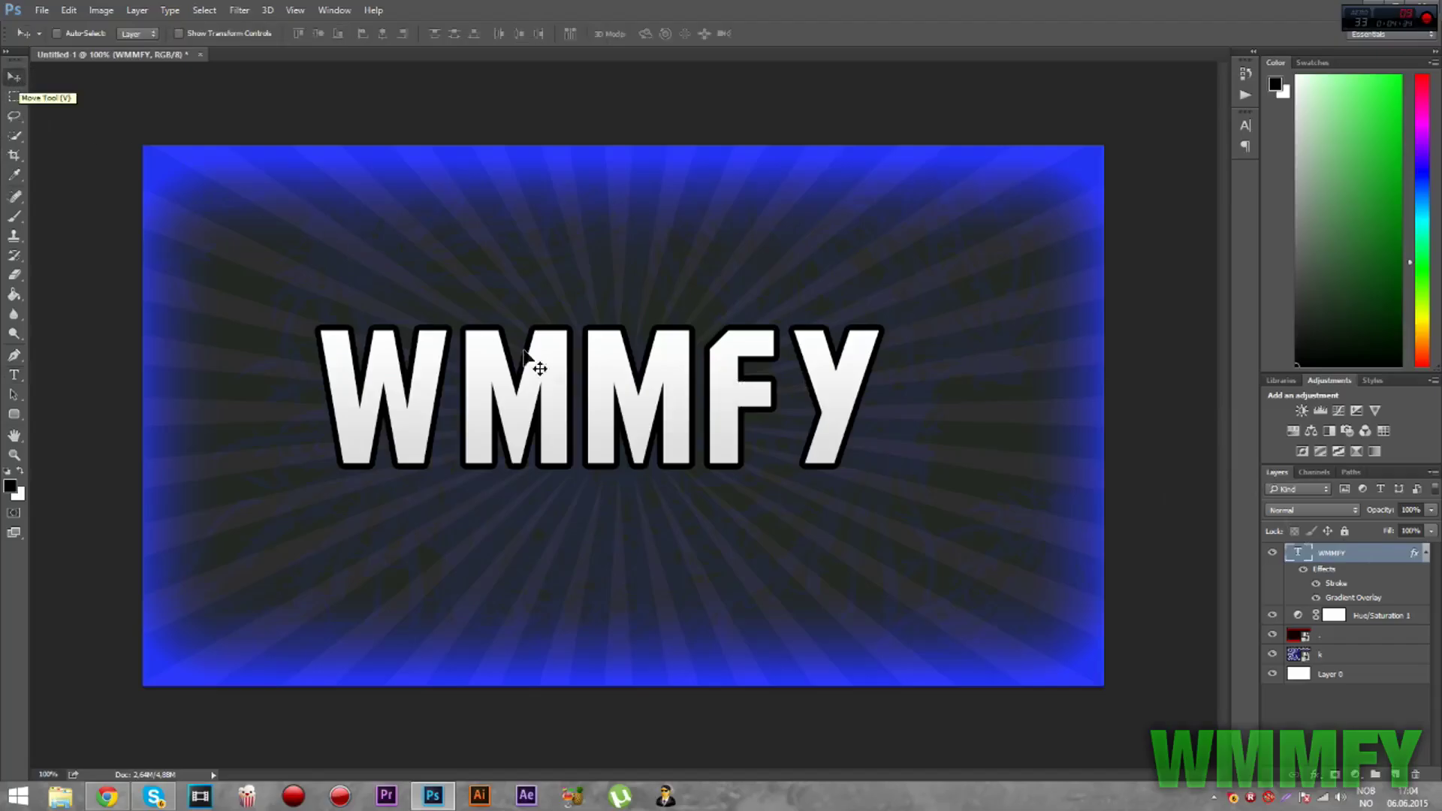
pyautogui.moveTo(536, 364); pyautogui.dragTo(598, 381)
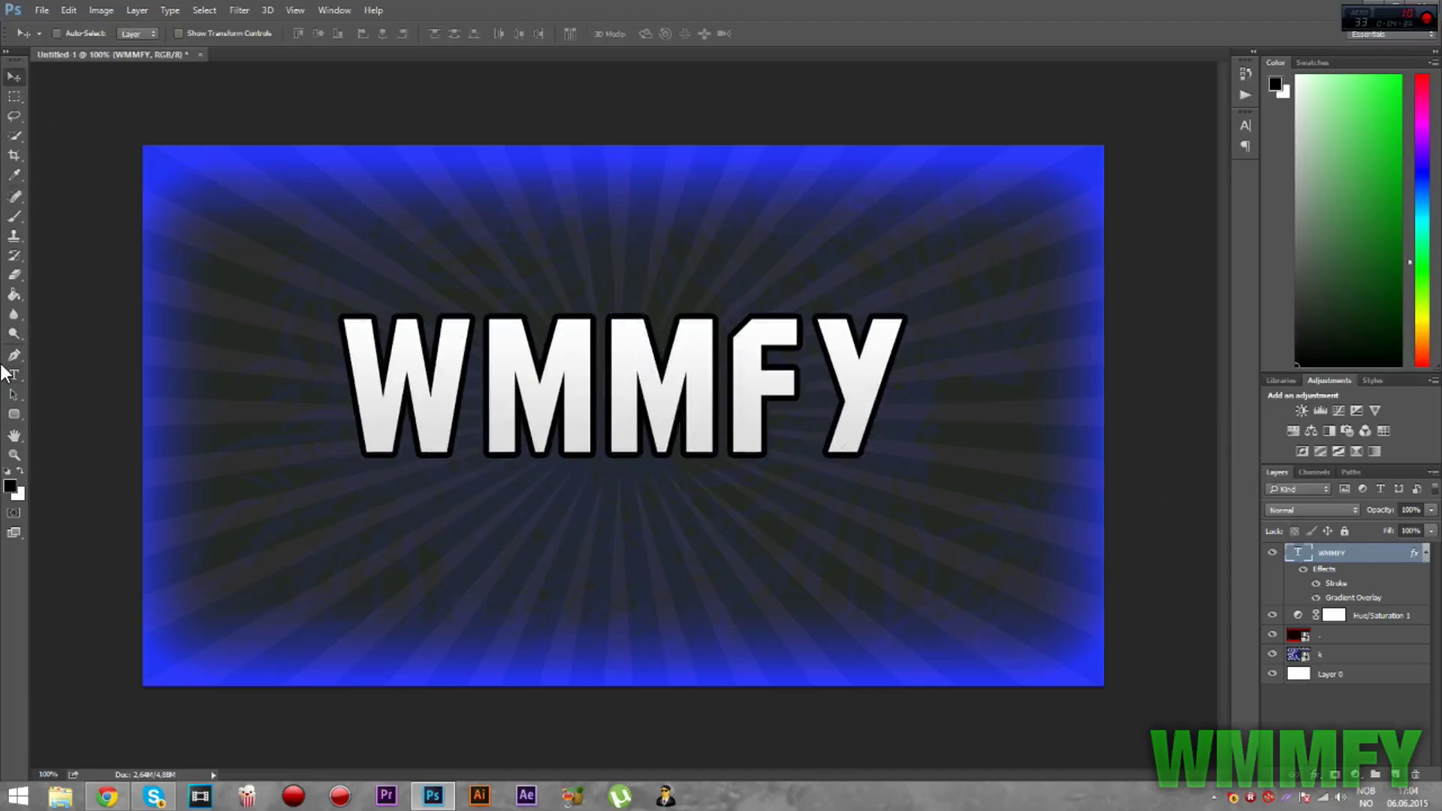
pyautogui.click(10, 375)
pyautogui.moveTo(901, 387); pyautogui.dragTo(225, 376)
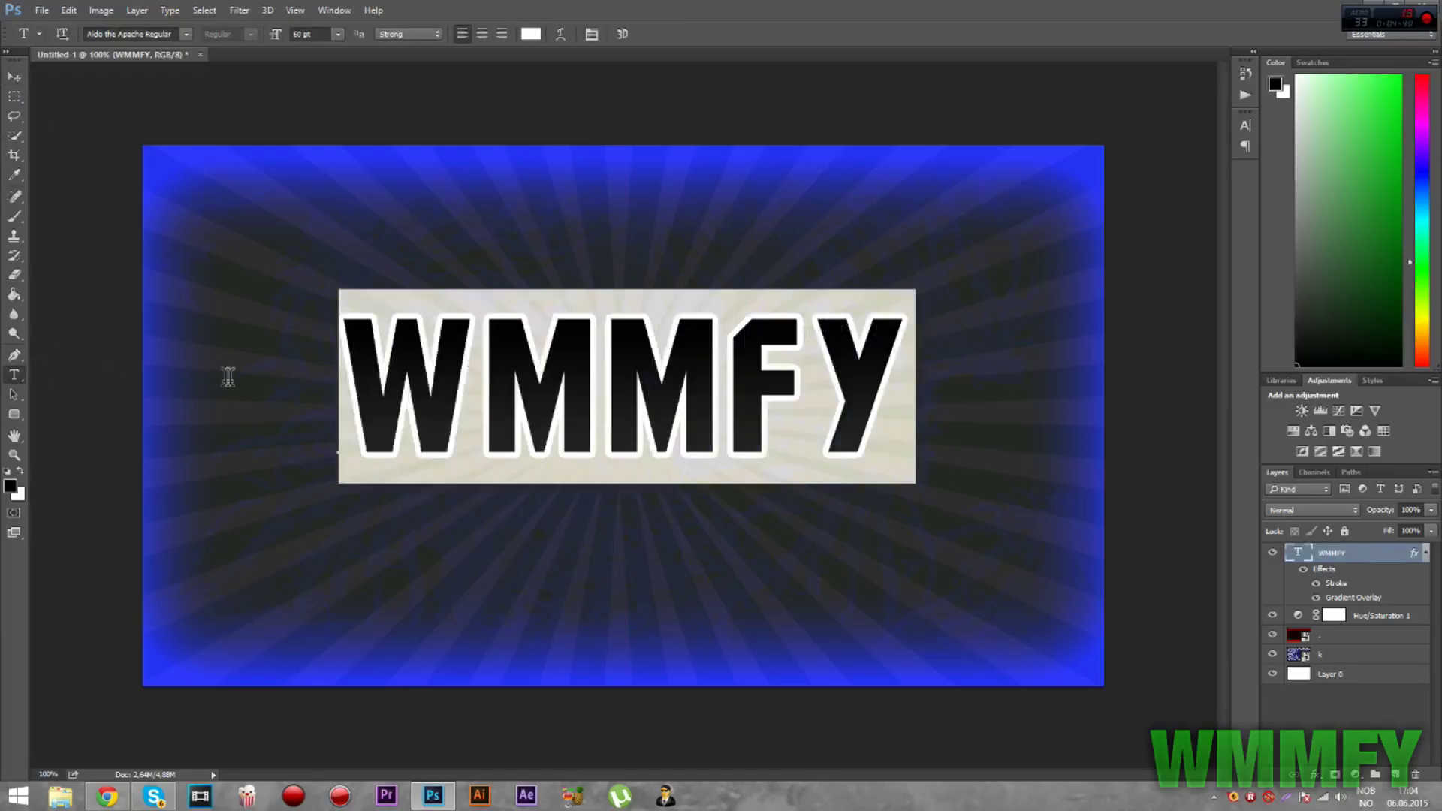
pyautogui.click(480, 37)
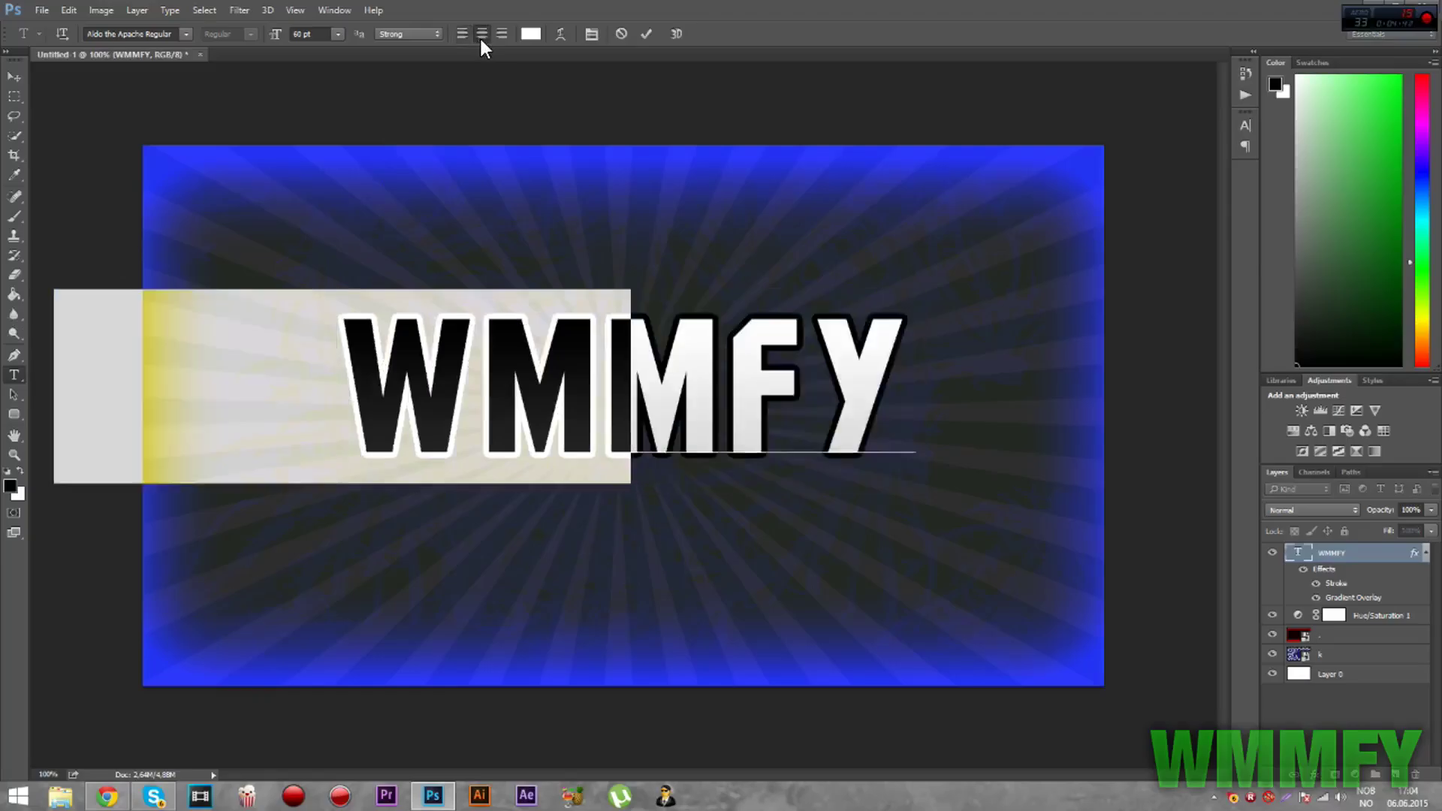
pyautogui.click(466, 35)
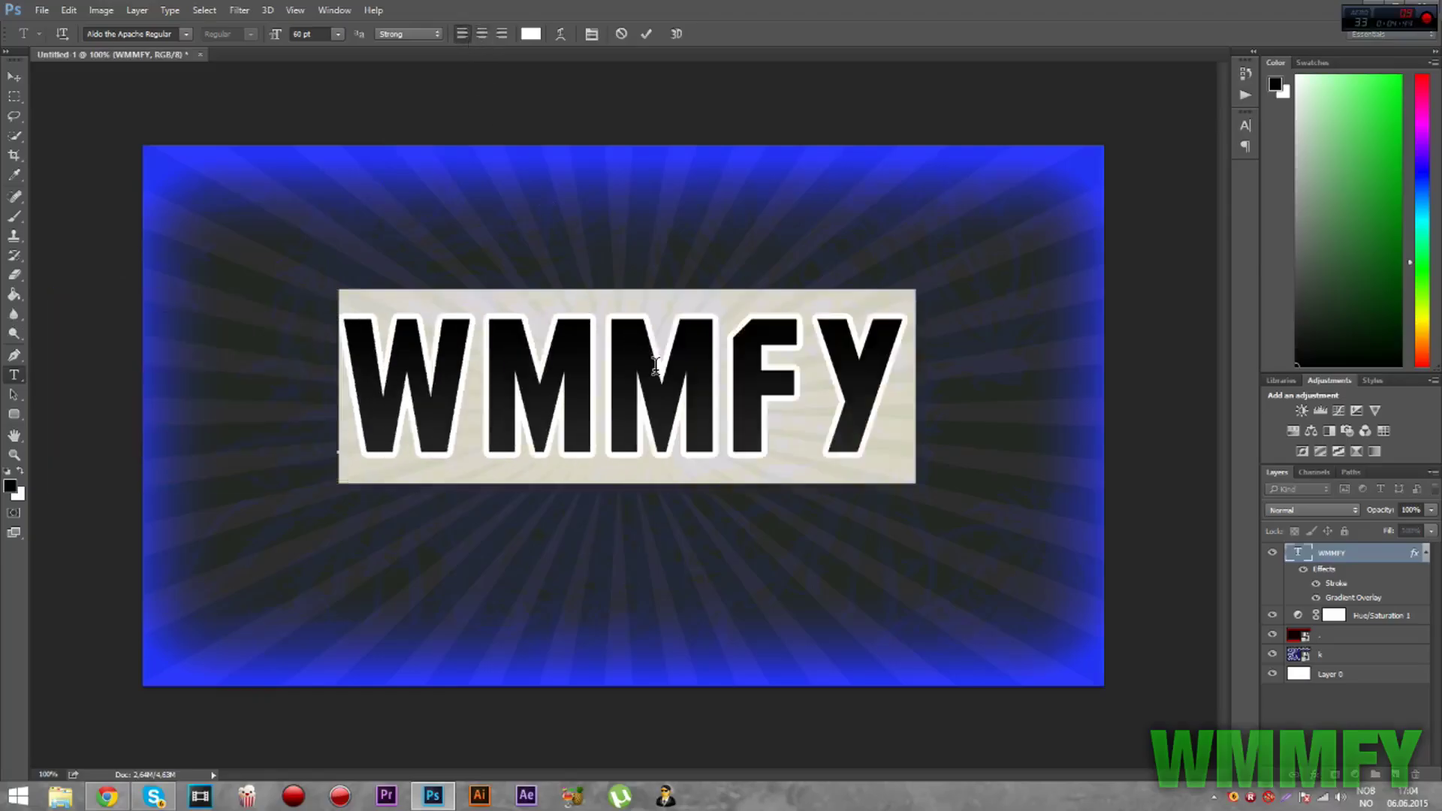
pyautogui.click(606, 376)
pyautogui.click(14, 77)
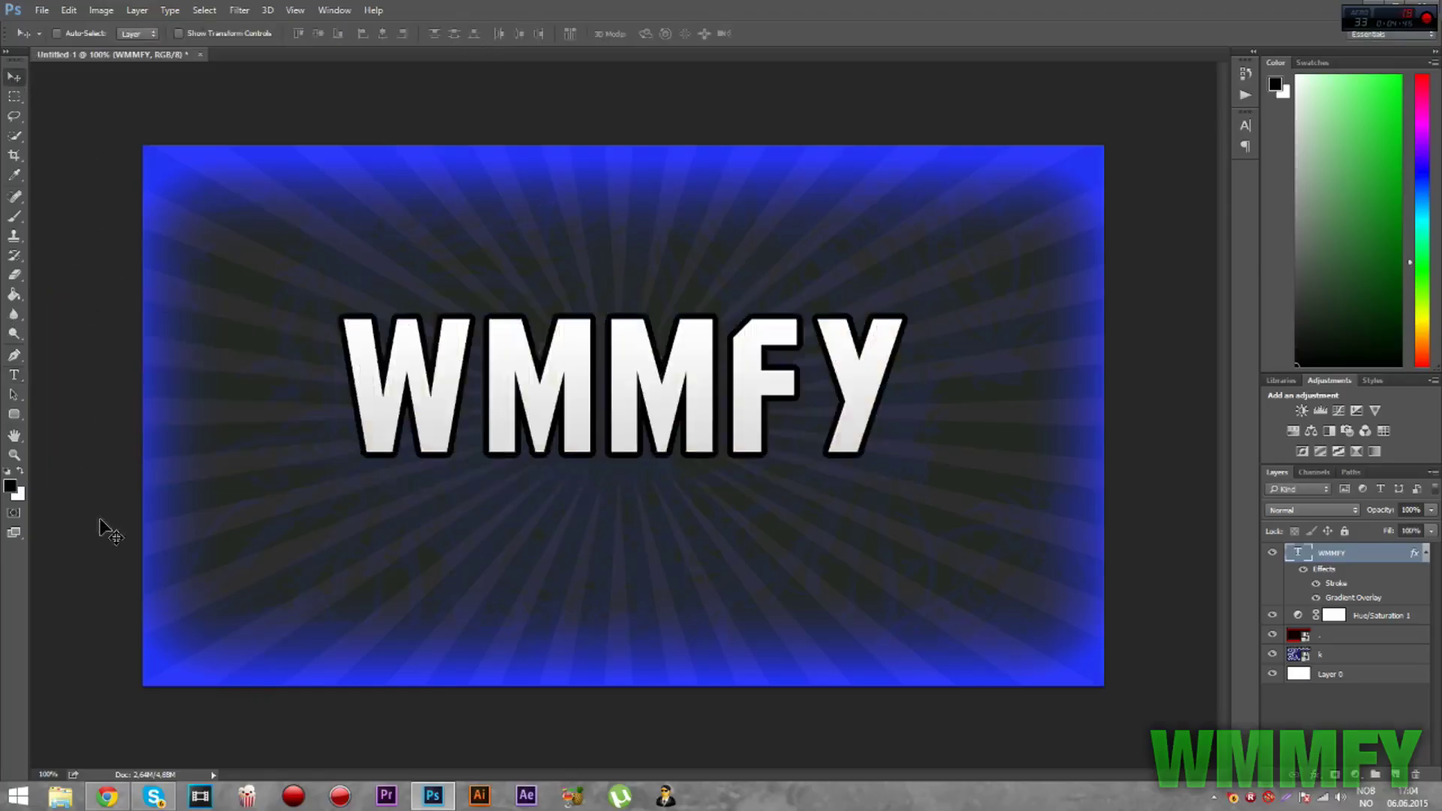
pyautogui.moveTo(107, 795)
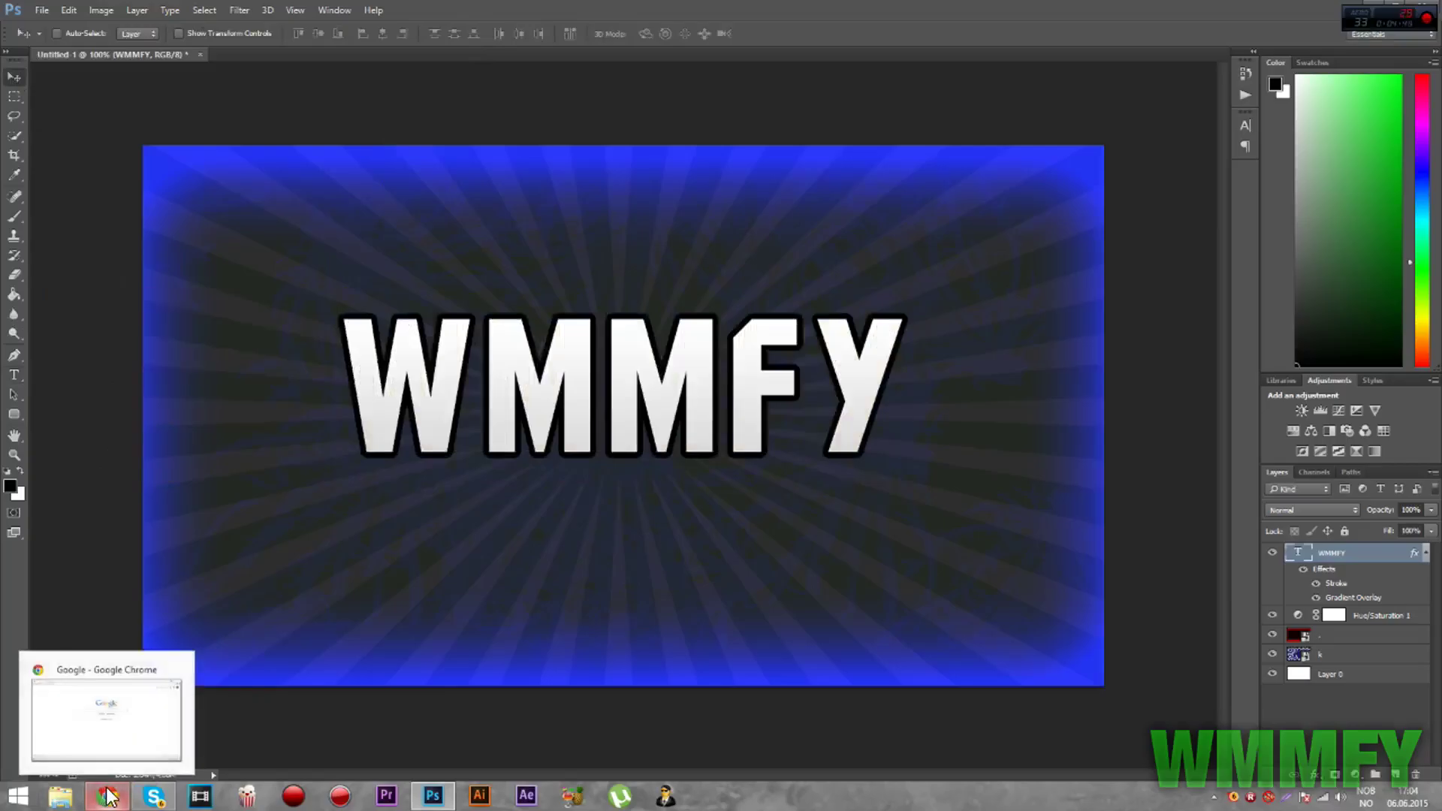
# - Search Google Images for PNG and open the awesome-face smiley result
pyautogui.click(107, 795)
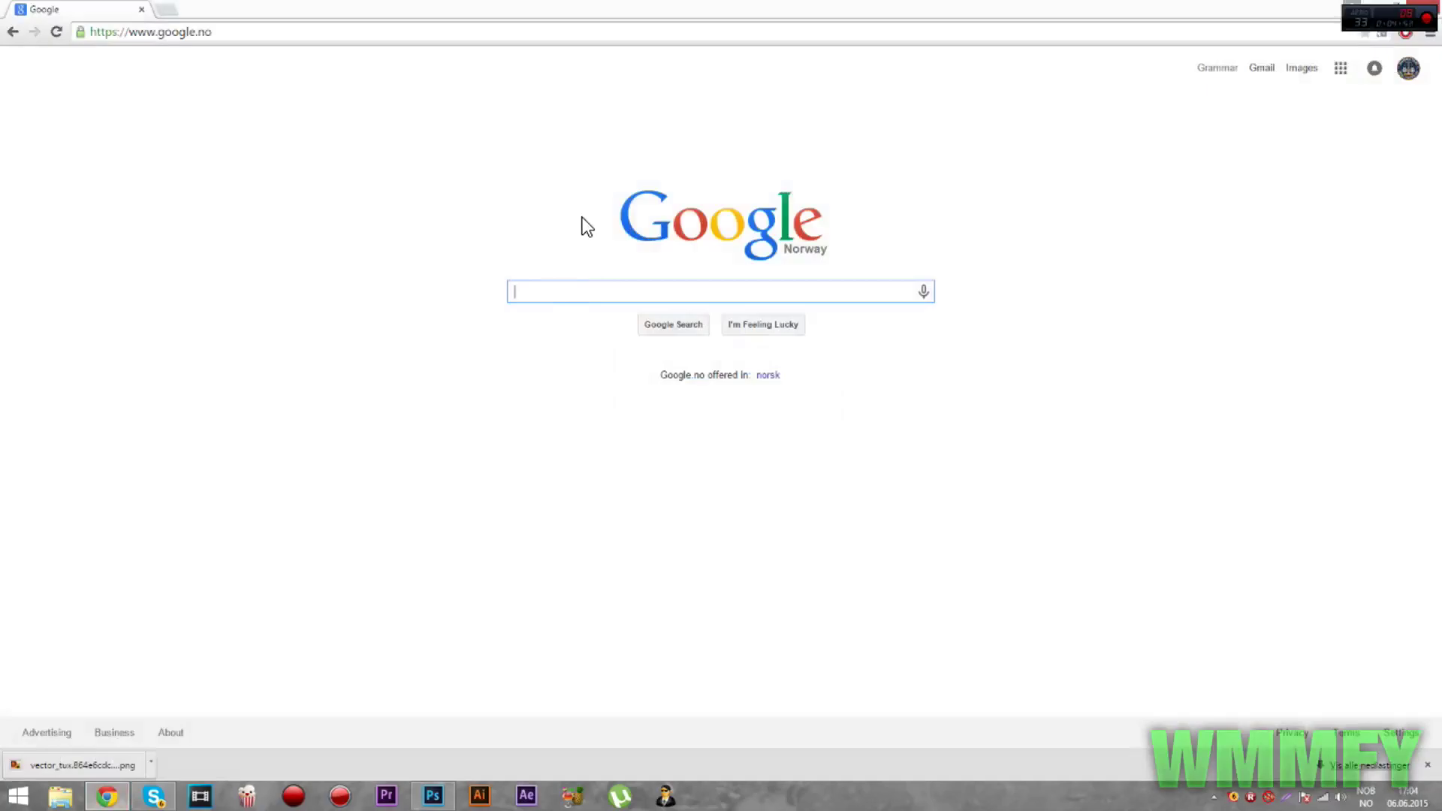
pyautogui.write('PNG')
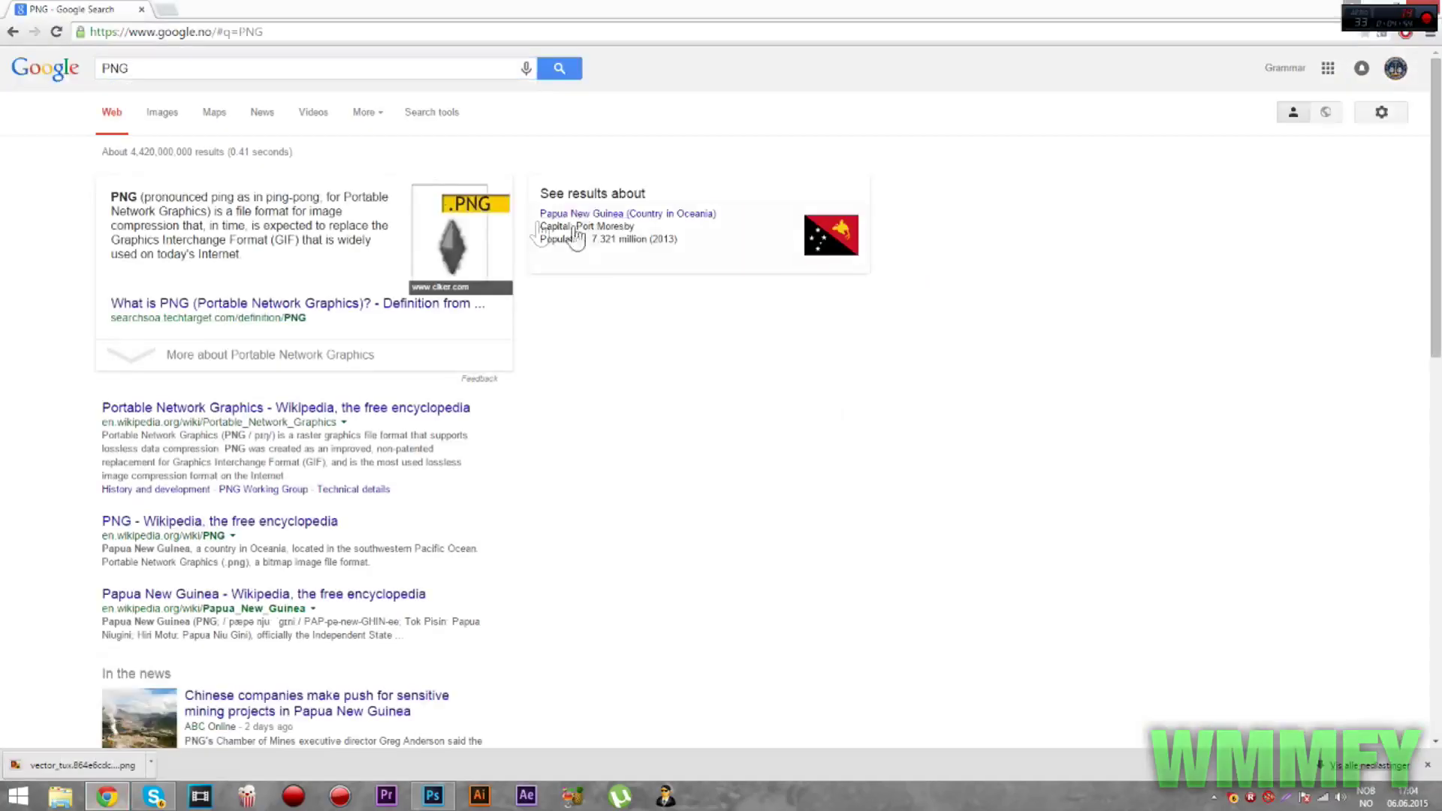
pyautogui.click(164, 114)
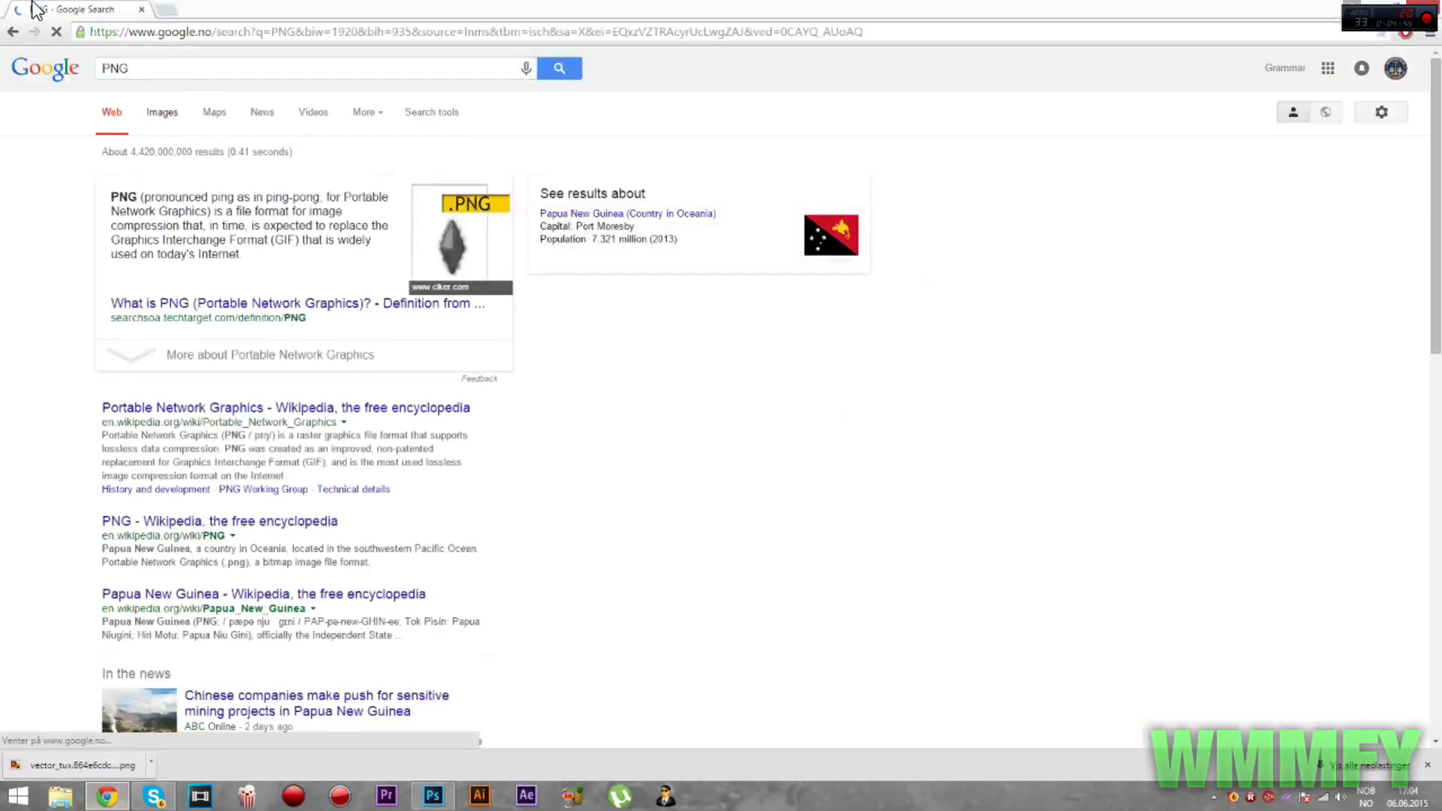
pyautogui.scroll(-2, 1027, 204)
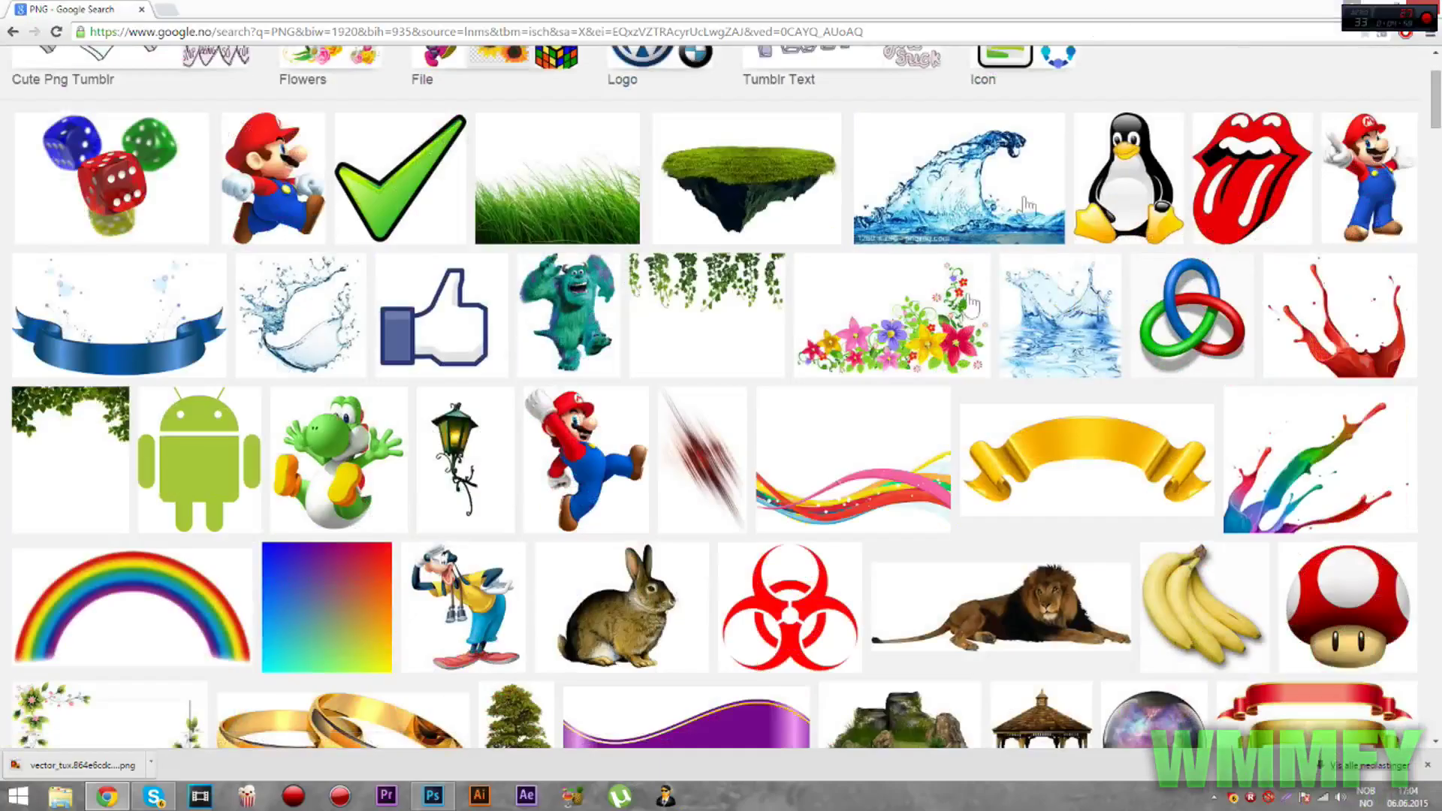
pyautogui.scroll(-3, 616, 608)
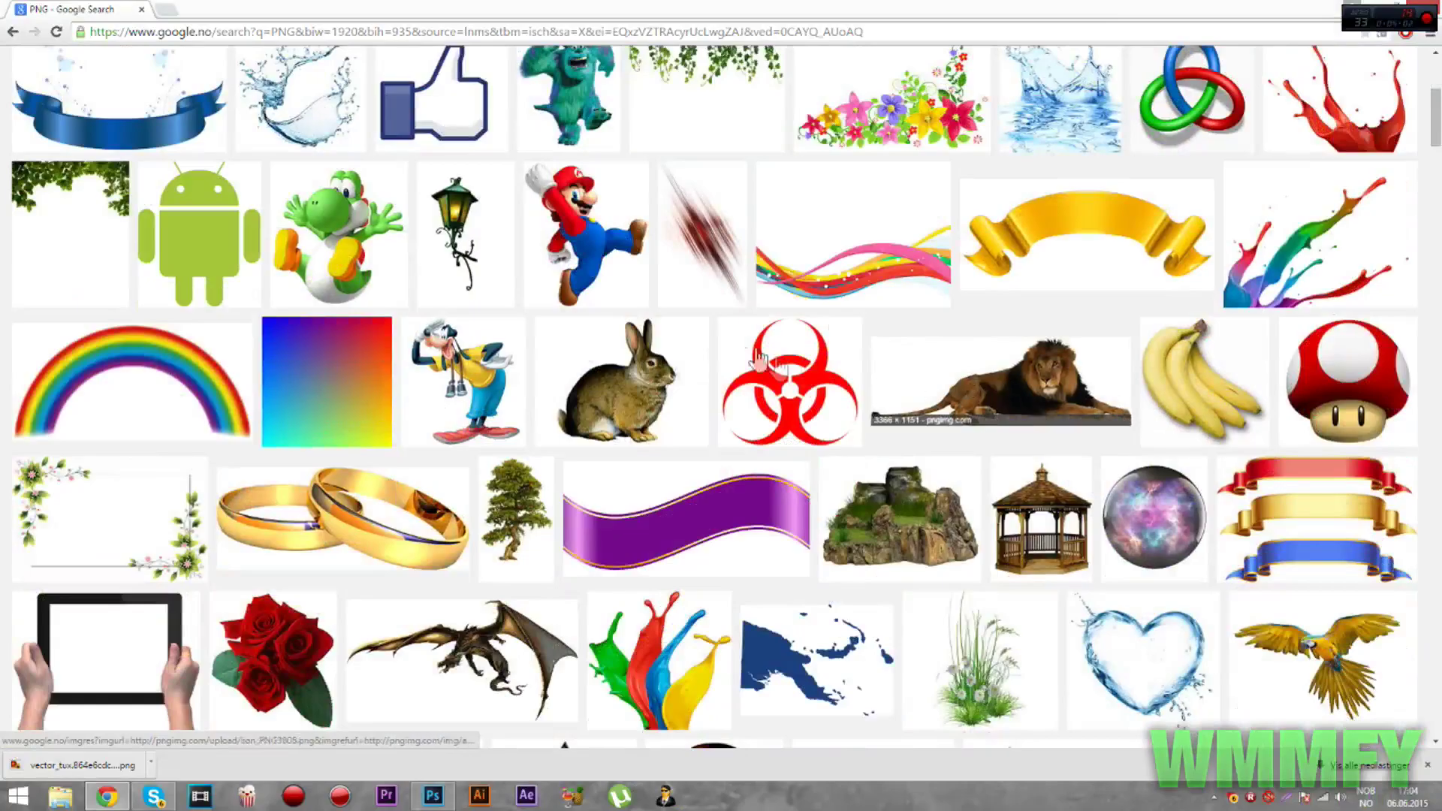
pyautogui.scroll(-5, 760, 360)
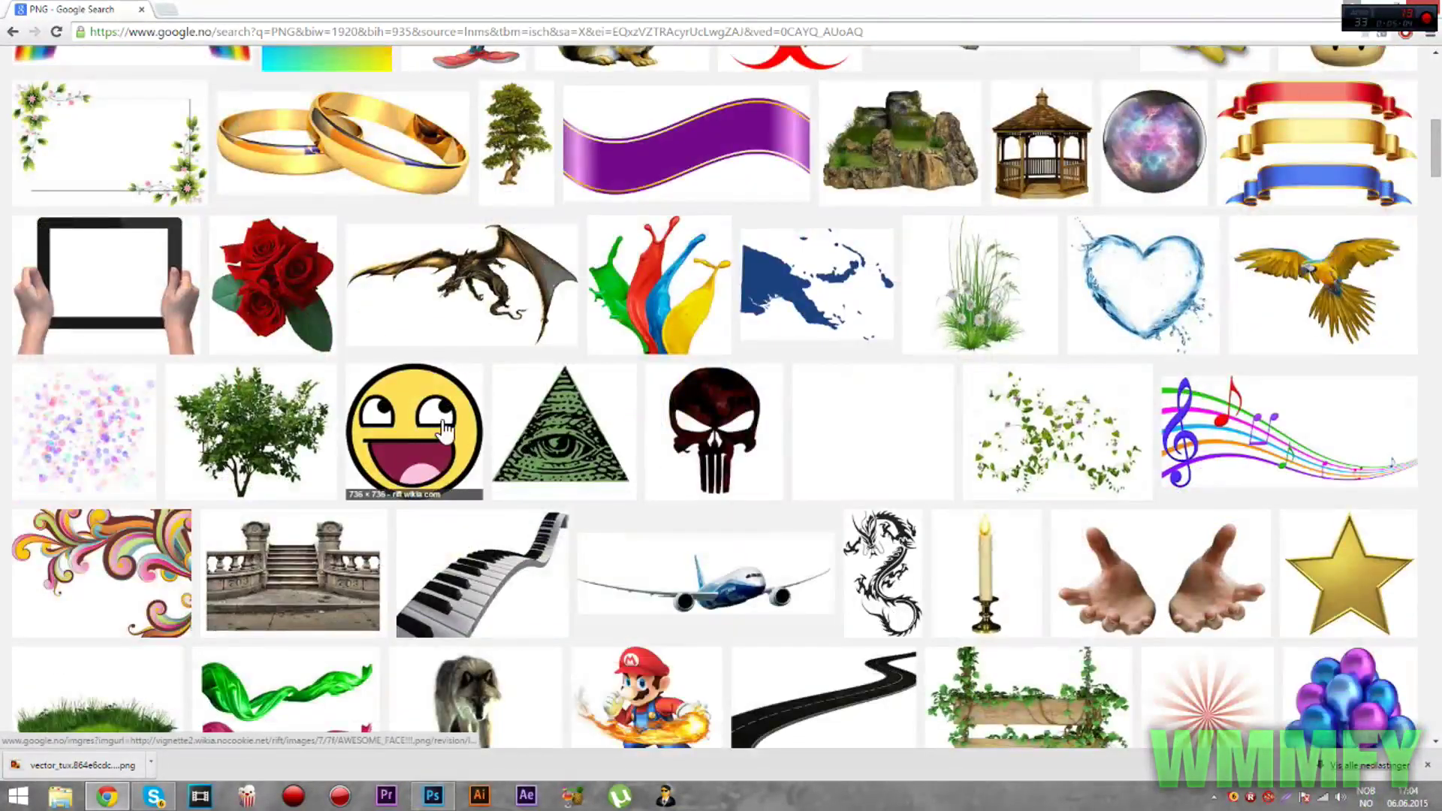
pyautogui.click(444, 432)
# - Save the smiley to the Desktop as AWESOME_FACE!!!.png and return to Photoshop
pyautogui.rightClick(548, 412)
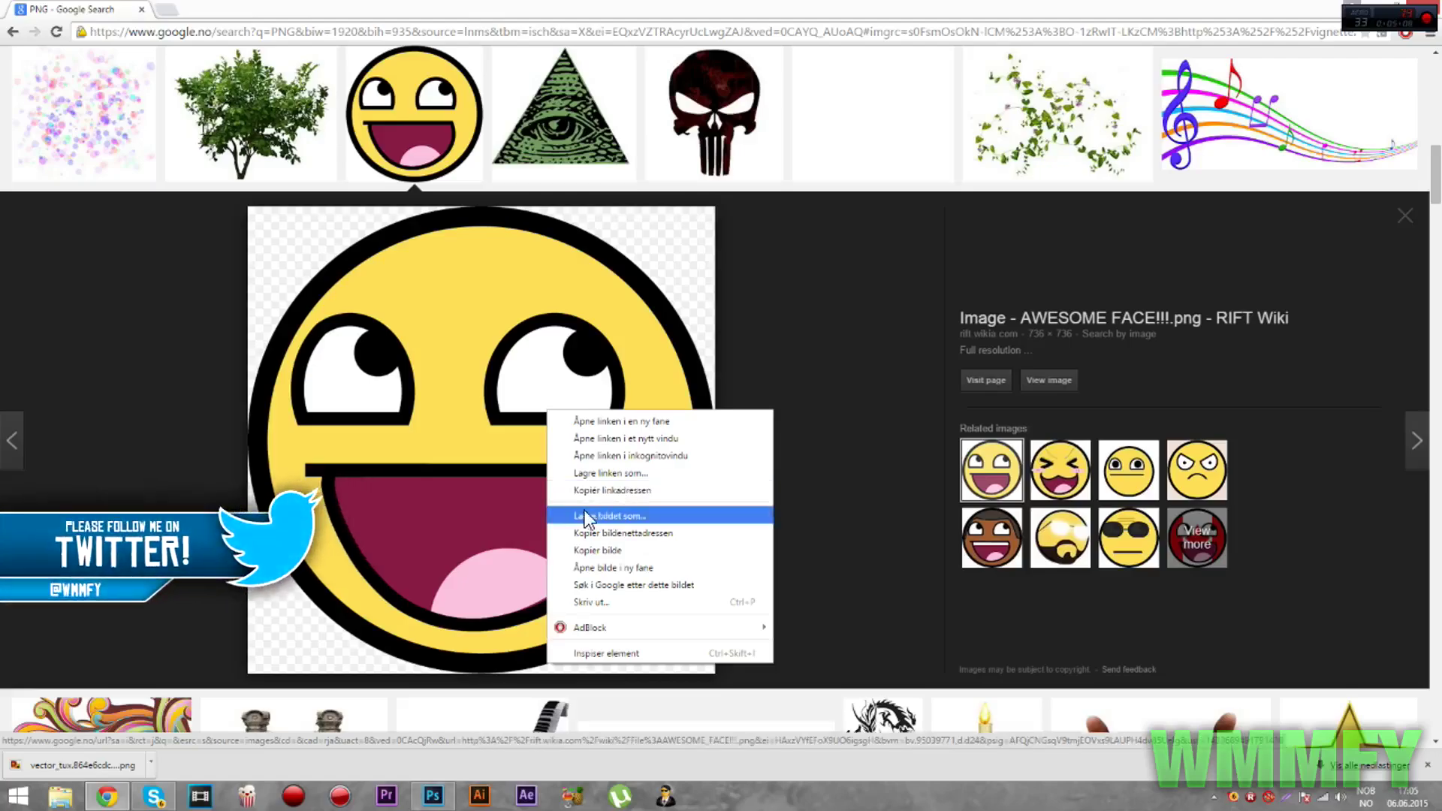
pyautogui.click(607, 516)
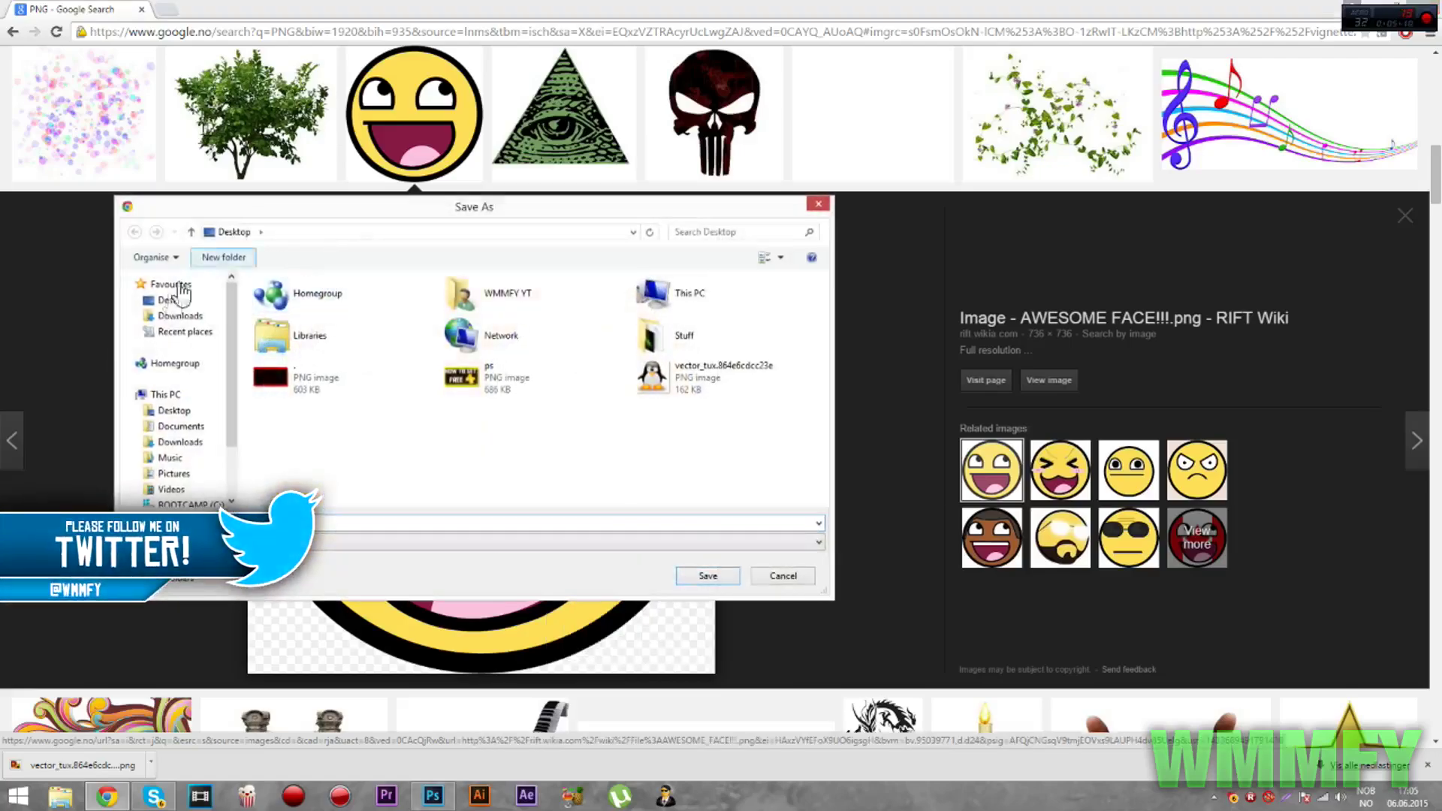
pyautogui.click(173, 300)
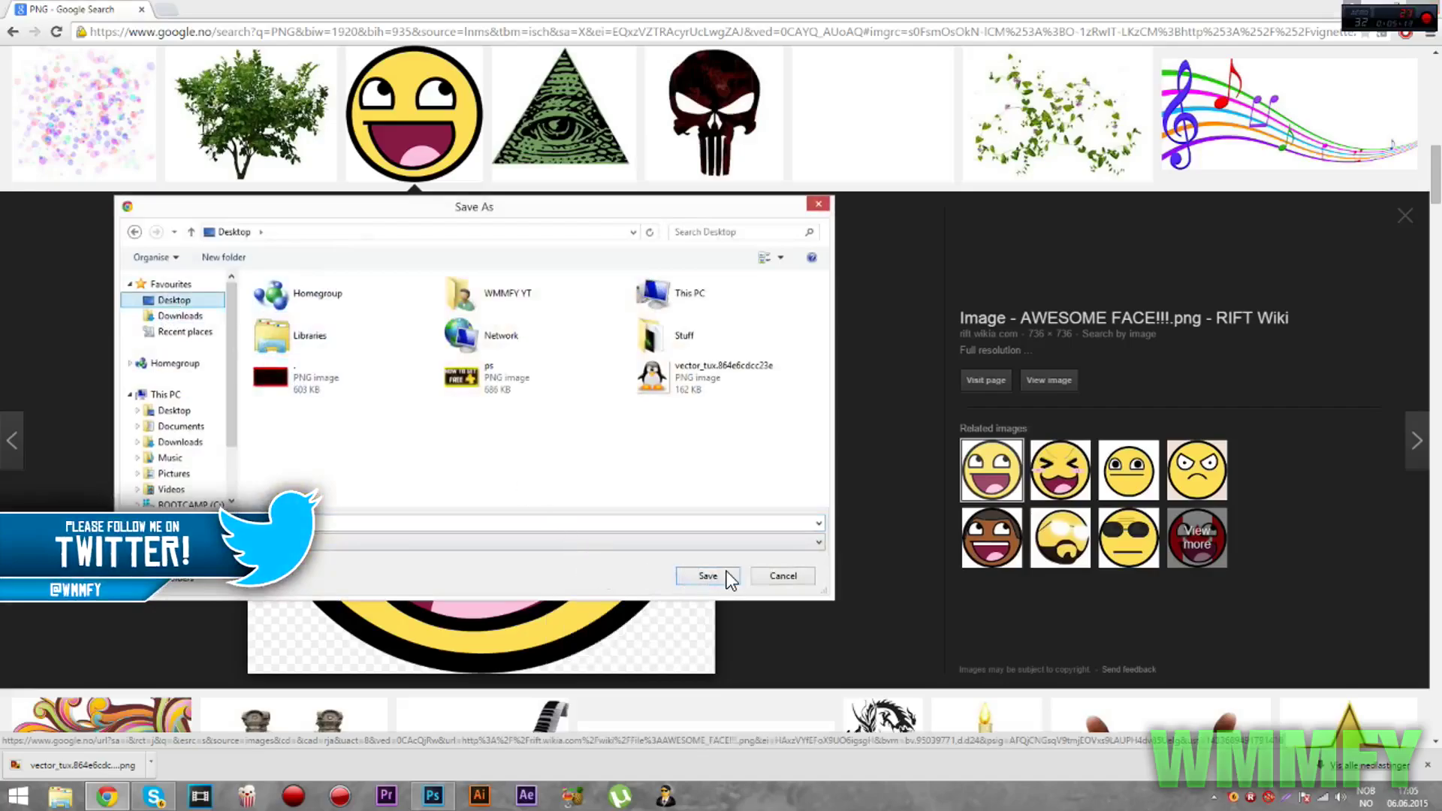
pyautogui.click(708, 576)
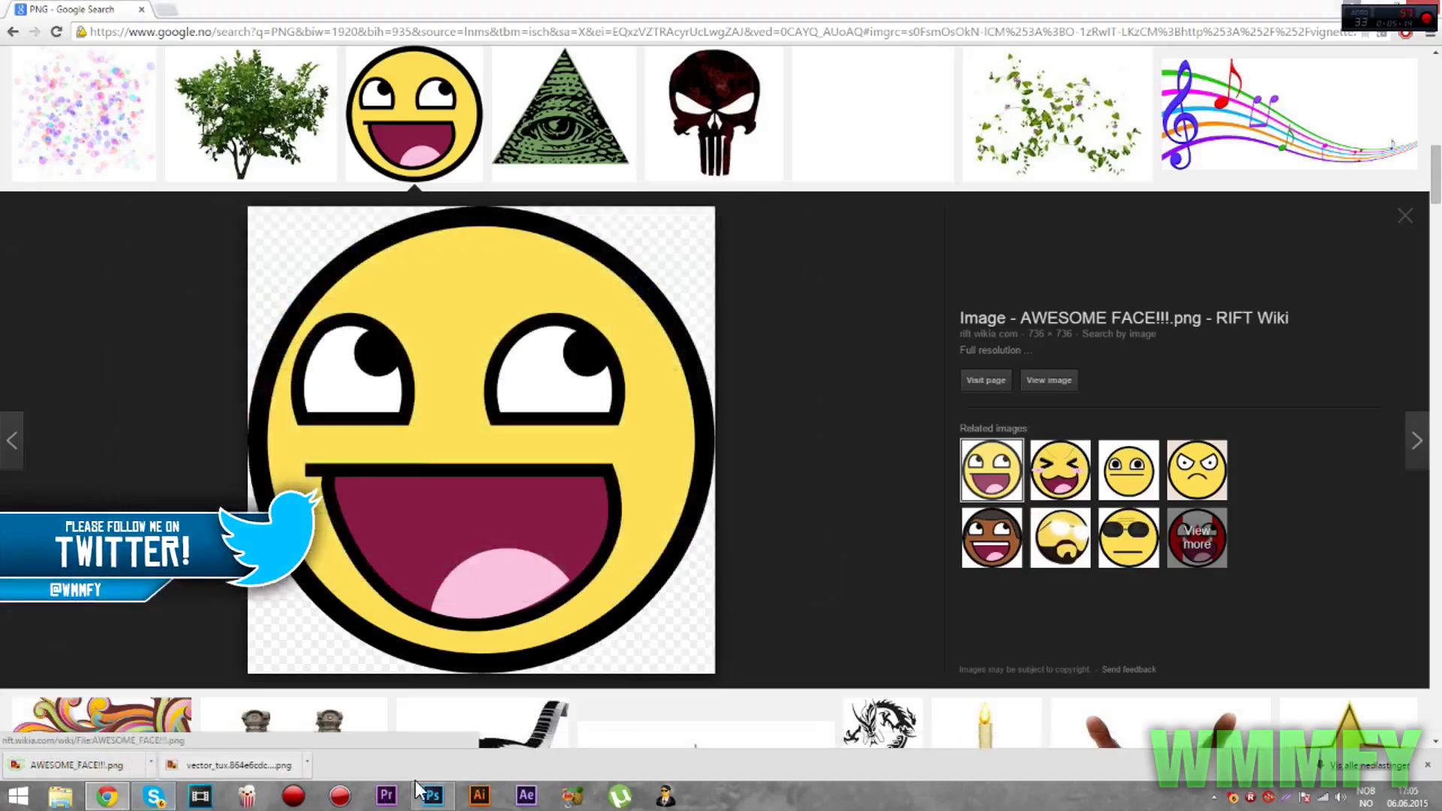
pyautogui.click(430, 795)
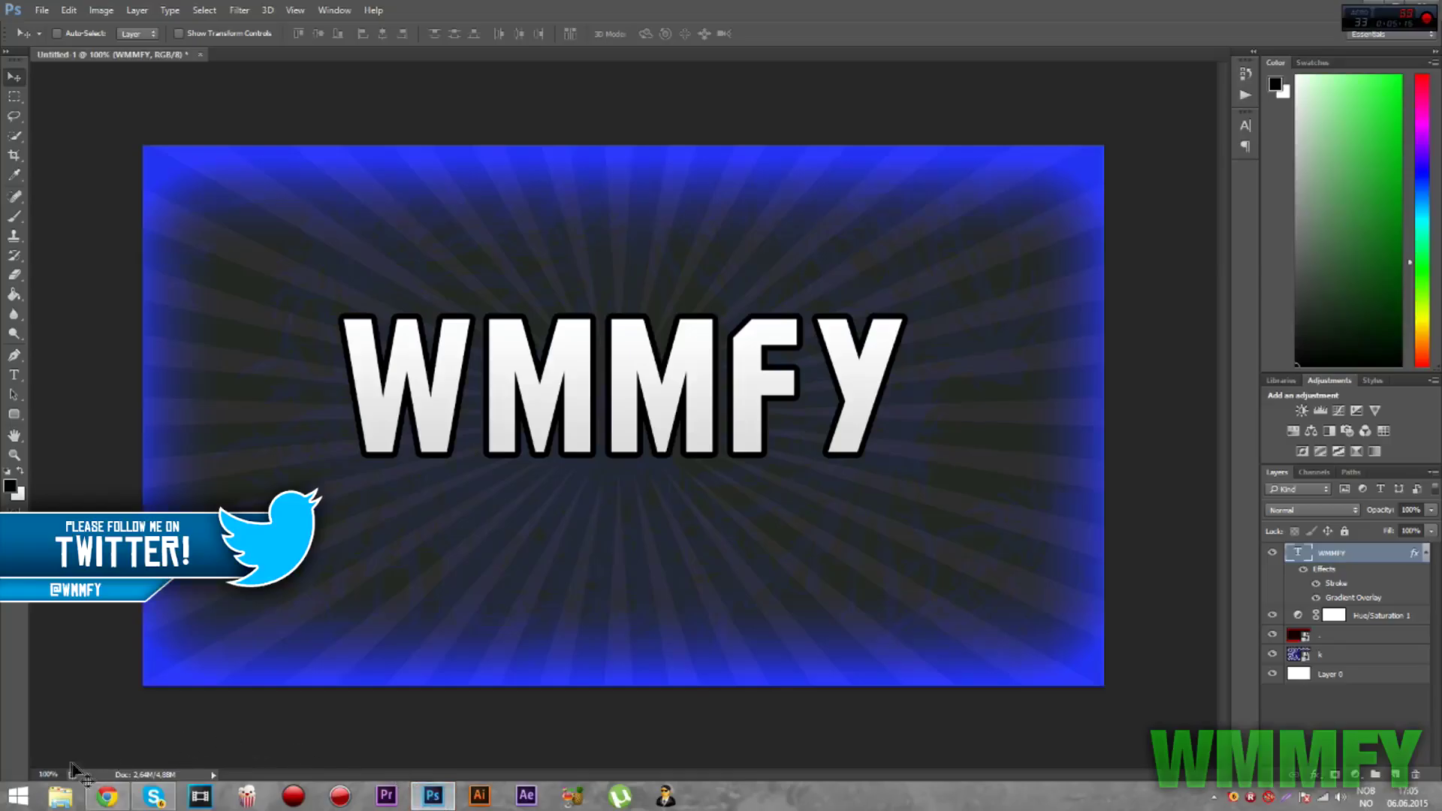
# - Open the Desktop in File Explorer and drag AWESOME_FACE!!!.png toward the thumbnail canvas
pyautogui.click(60, 798)
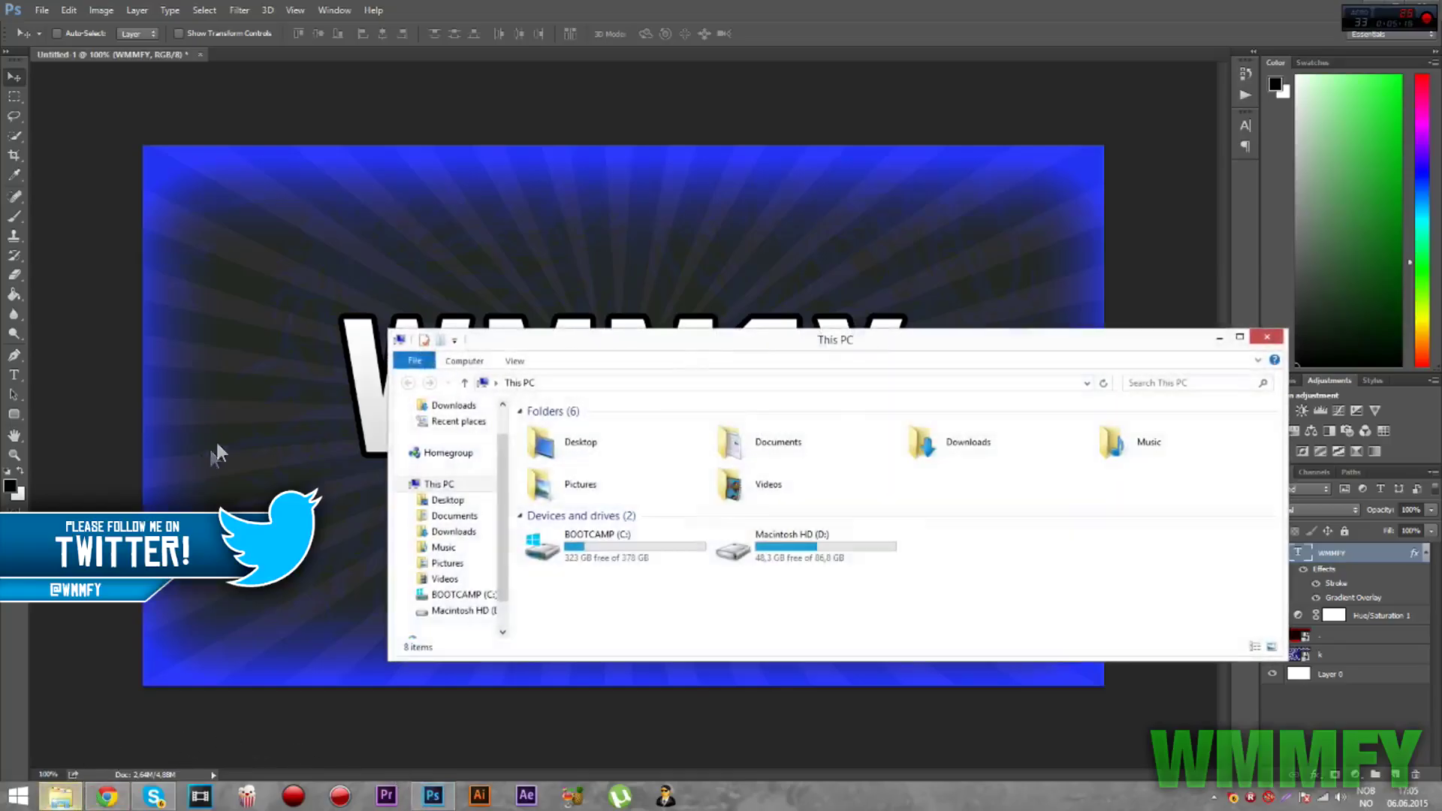
pyautogui.scroll(2, 498, 444)
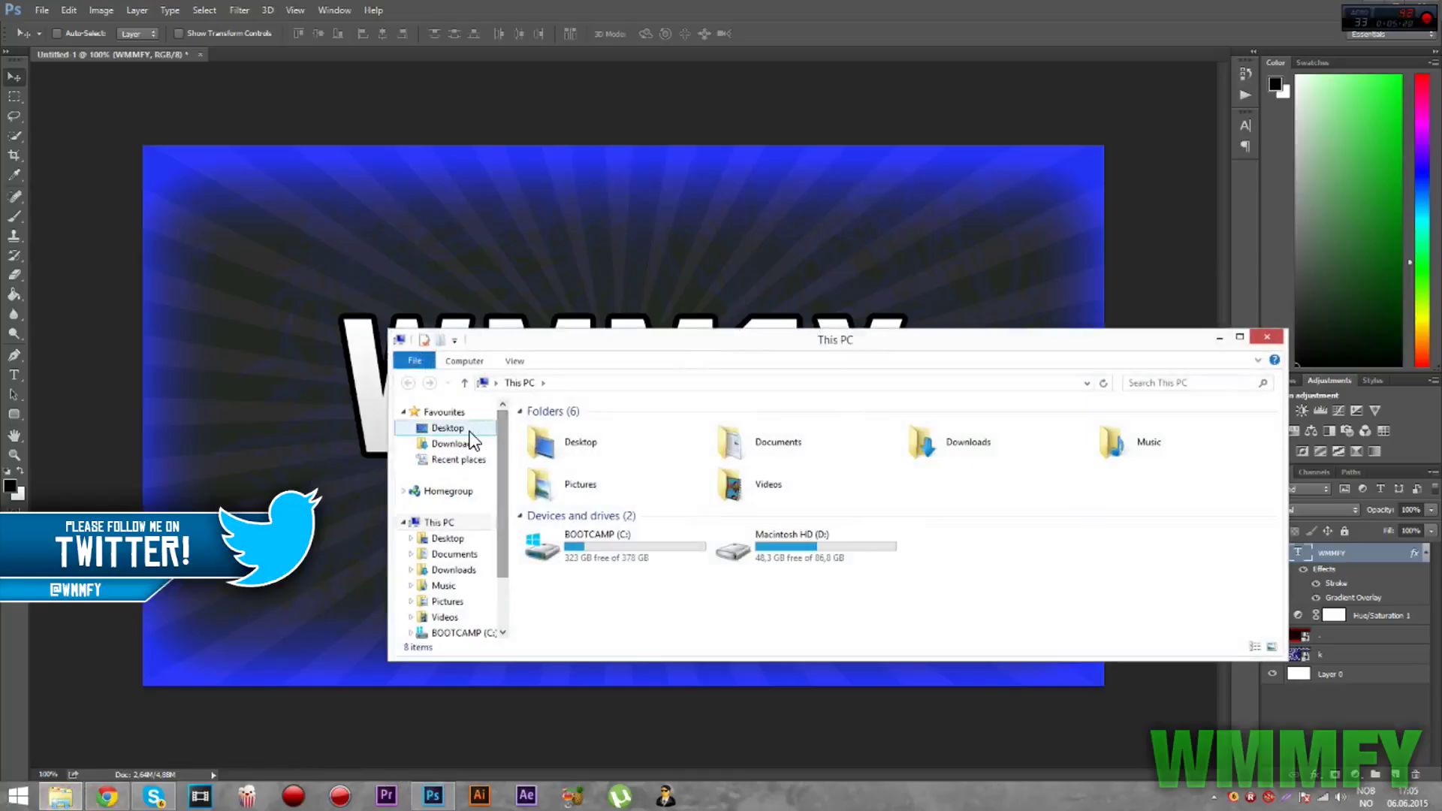
pyautogui.click(448, 427)
pyautogui.click(799, 503)
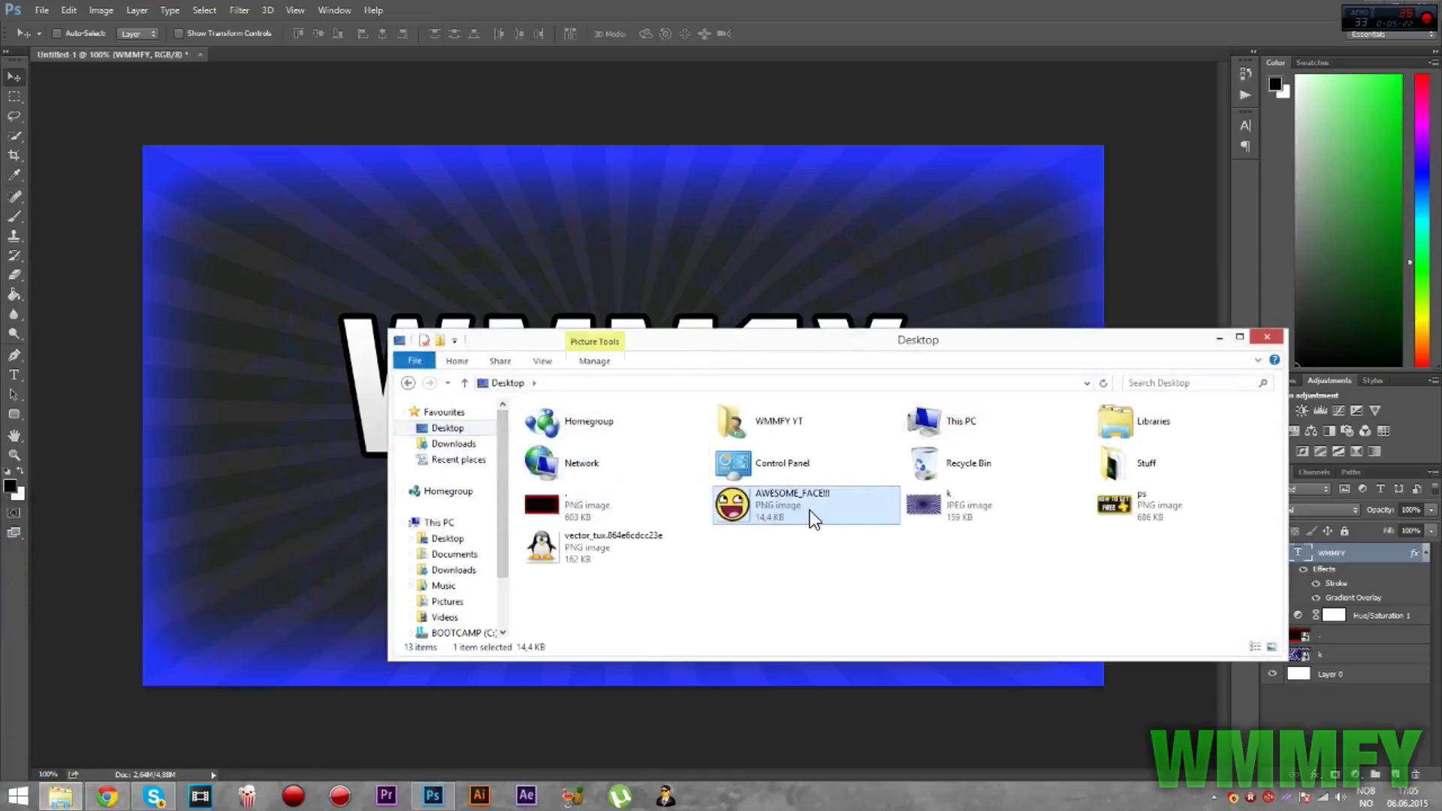
pyautogui.moveTo(811, 511); pyautogui.dragTo(809, 296)
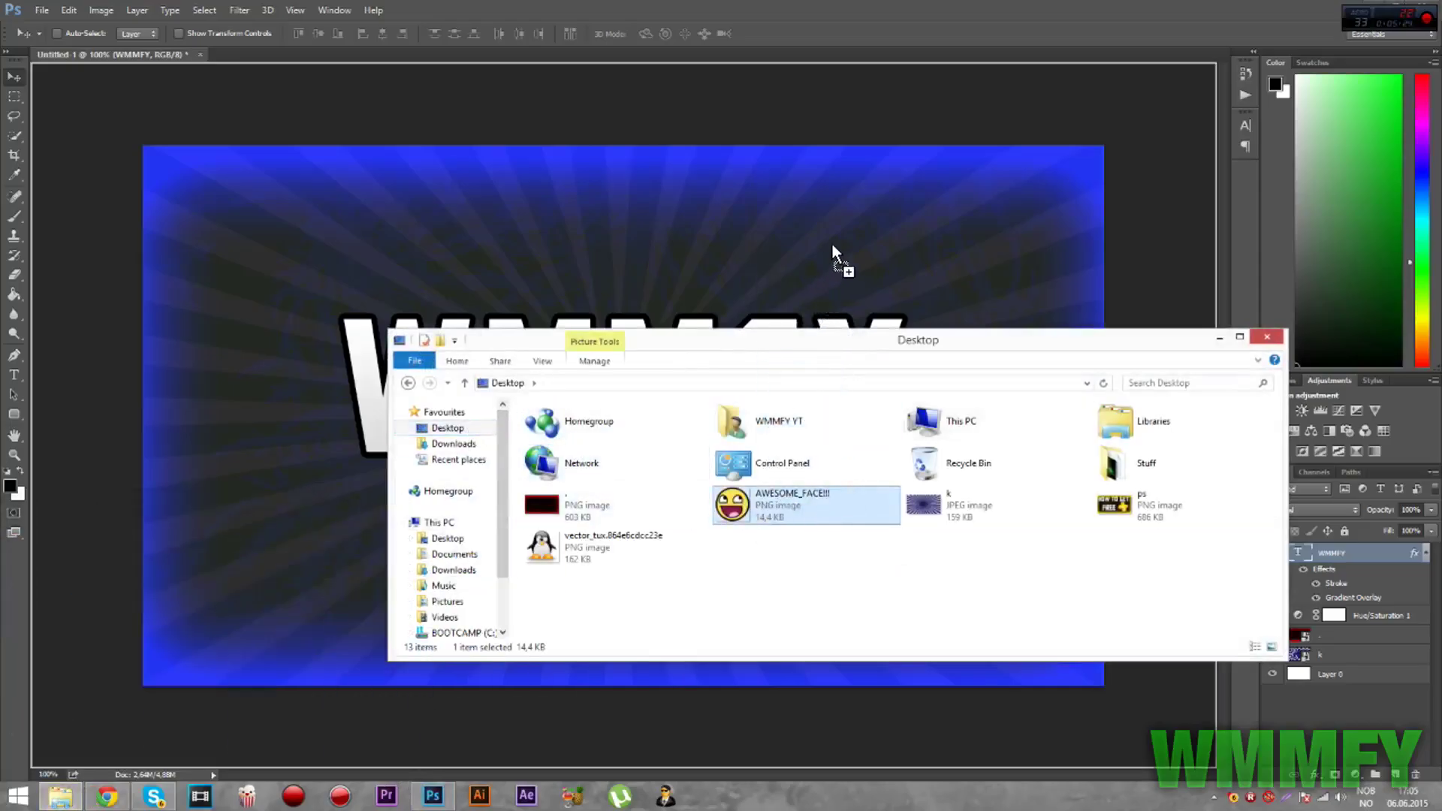
# - Drop the smiley face PNG onto the canvas, shrink it, and fit it into the bottom-right corner
pyautogui.moveTo(760, 211); pyautogui.dragTo(761, 213)
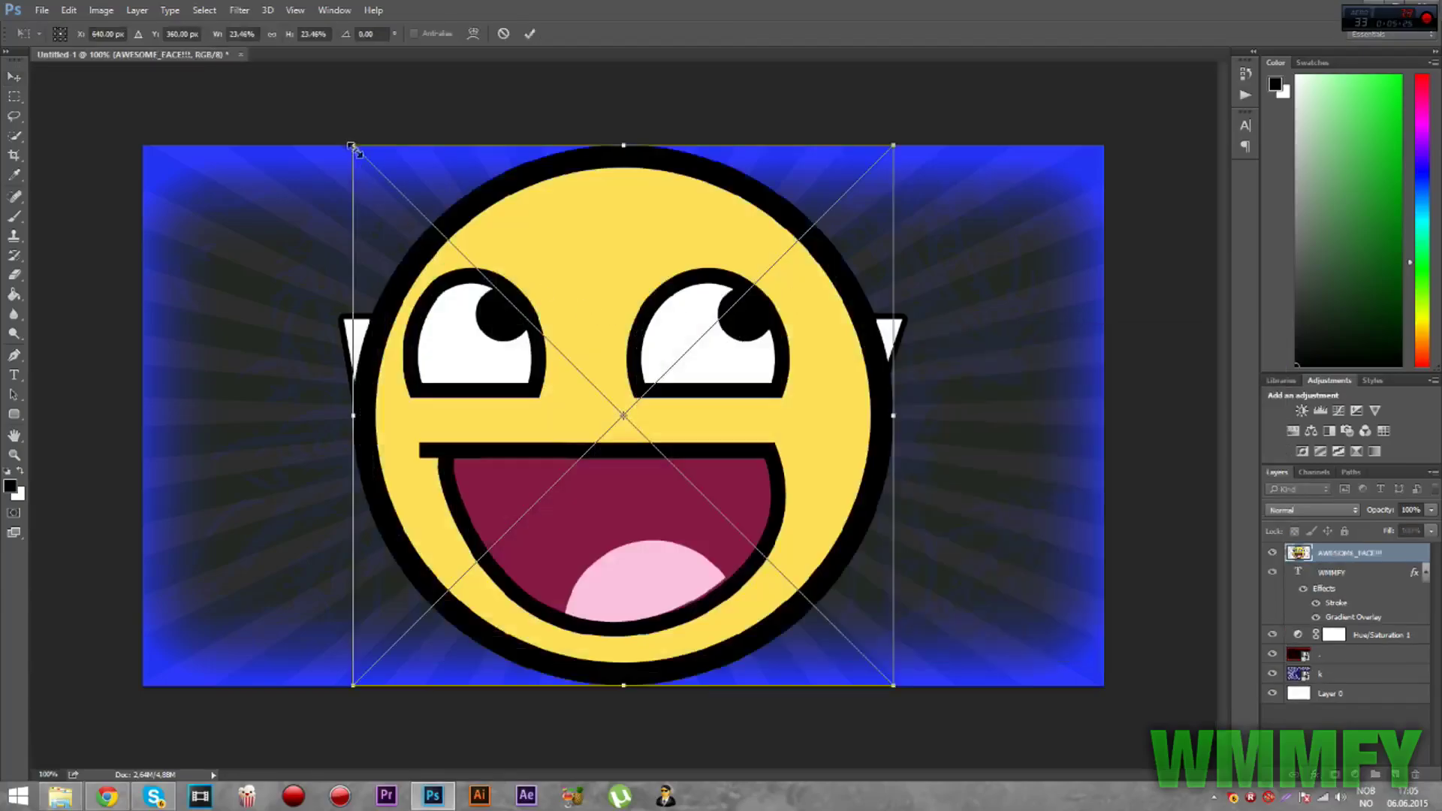
pyautogui.moveTo(350, 142); pyautogui.dragTo(594, 404)
pyautogui.moveTo(756, 488); pyautogui.dragTo(965, 494)
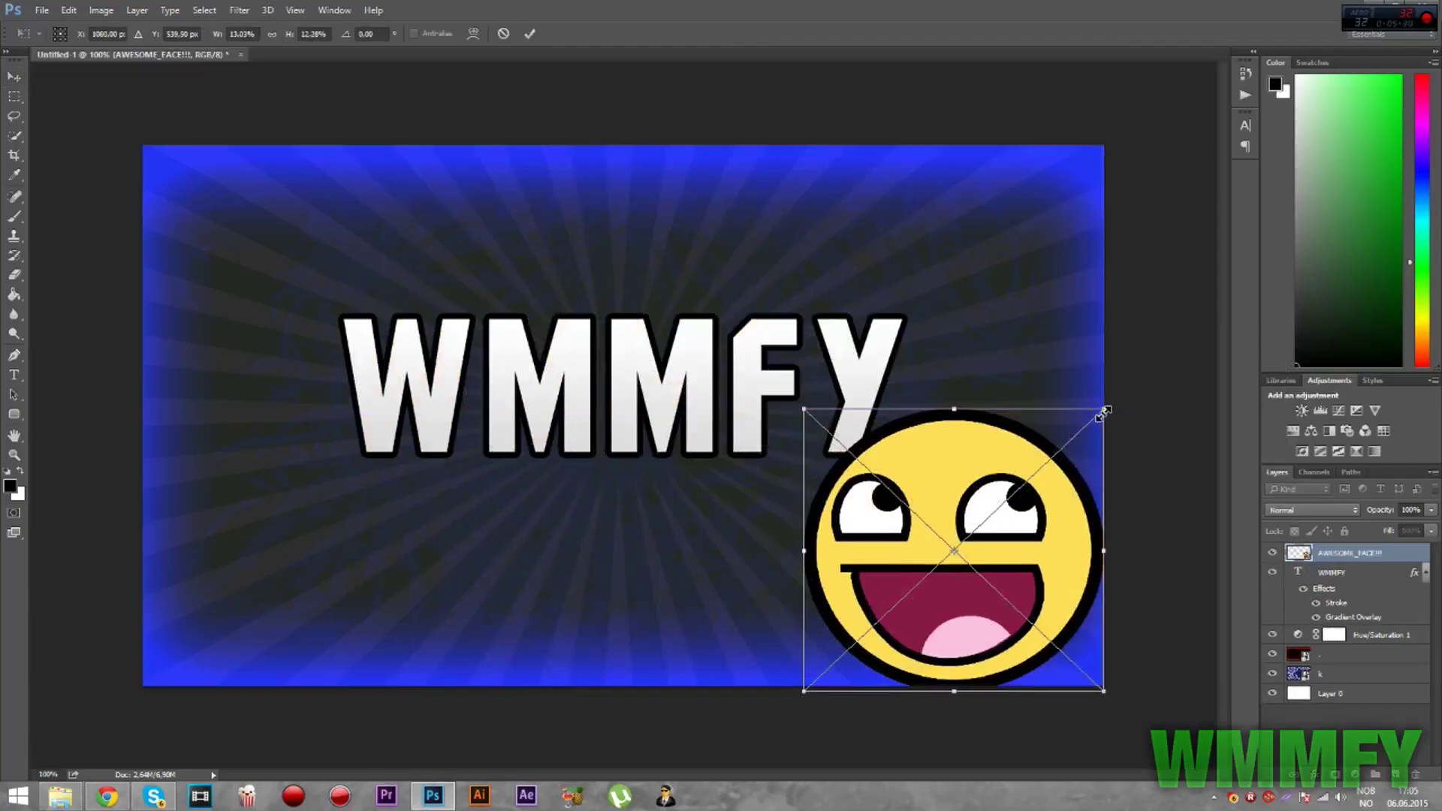
pyautogui.moveTo(1104, 412); pyautogui.dragTo(1002, 492)
pyautogui.moveTo(890, 572); pyautogui.dragTo(974, 554)
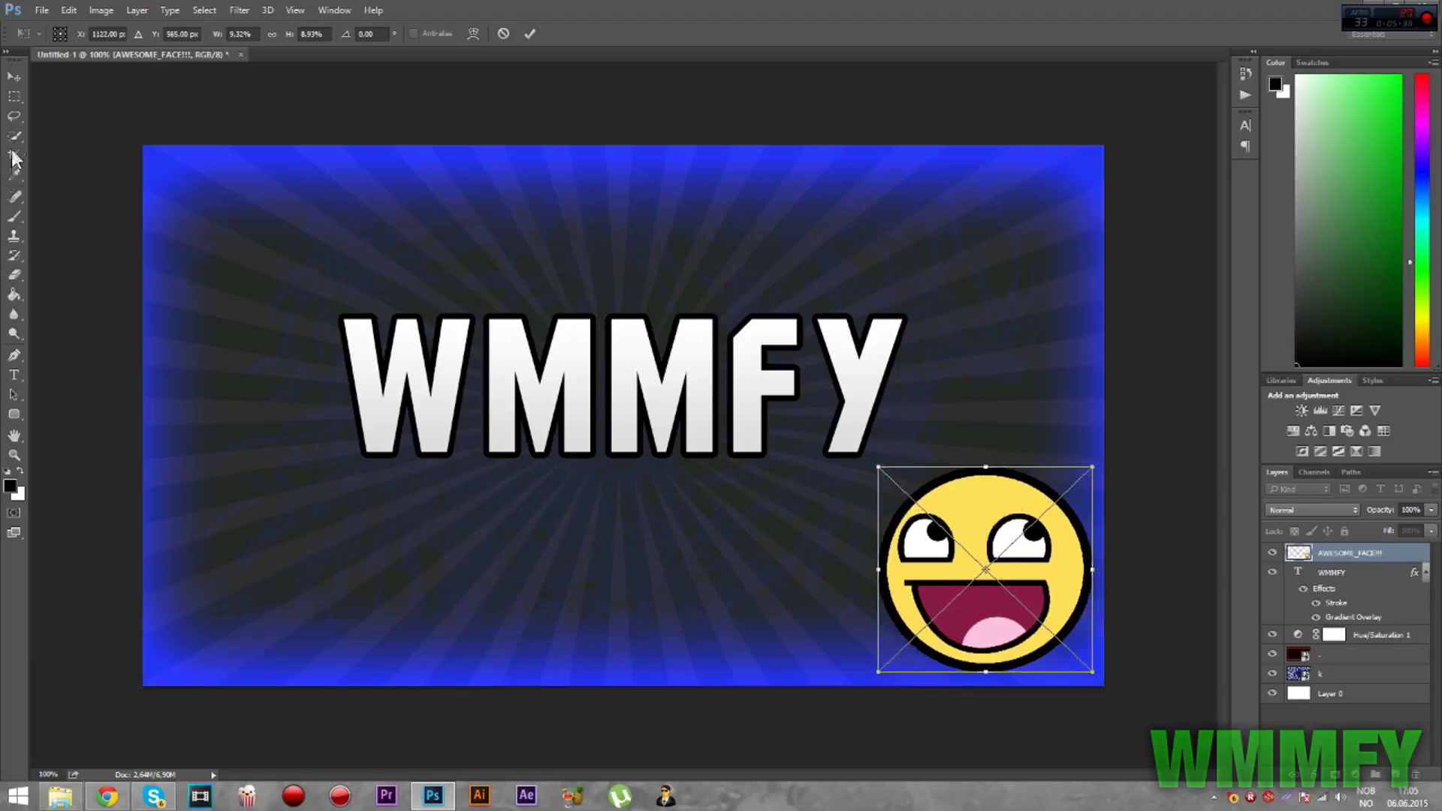
# - Commit the smiley placement and select the layer beneath the Hue/Saturation adjustment with the Move tool
pyautogui.click(15, 97)
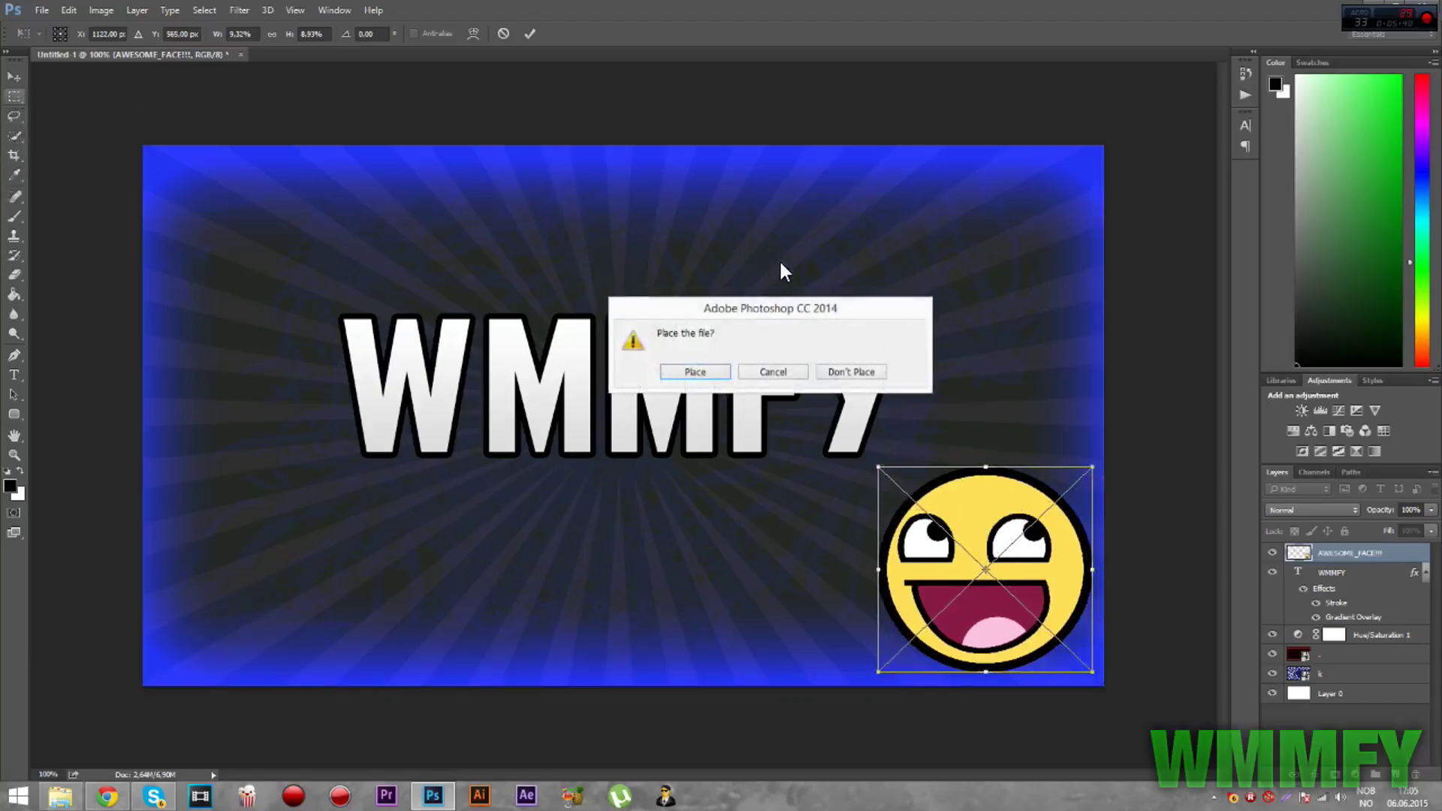
pyautogui.click(713, 370)
pyautogui.click(23, 78)
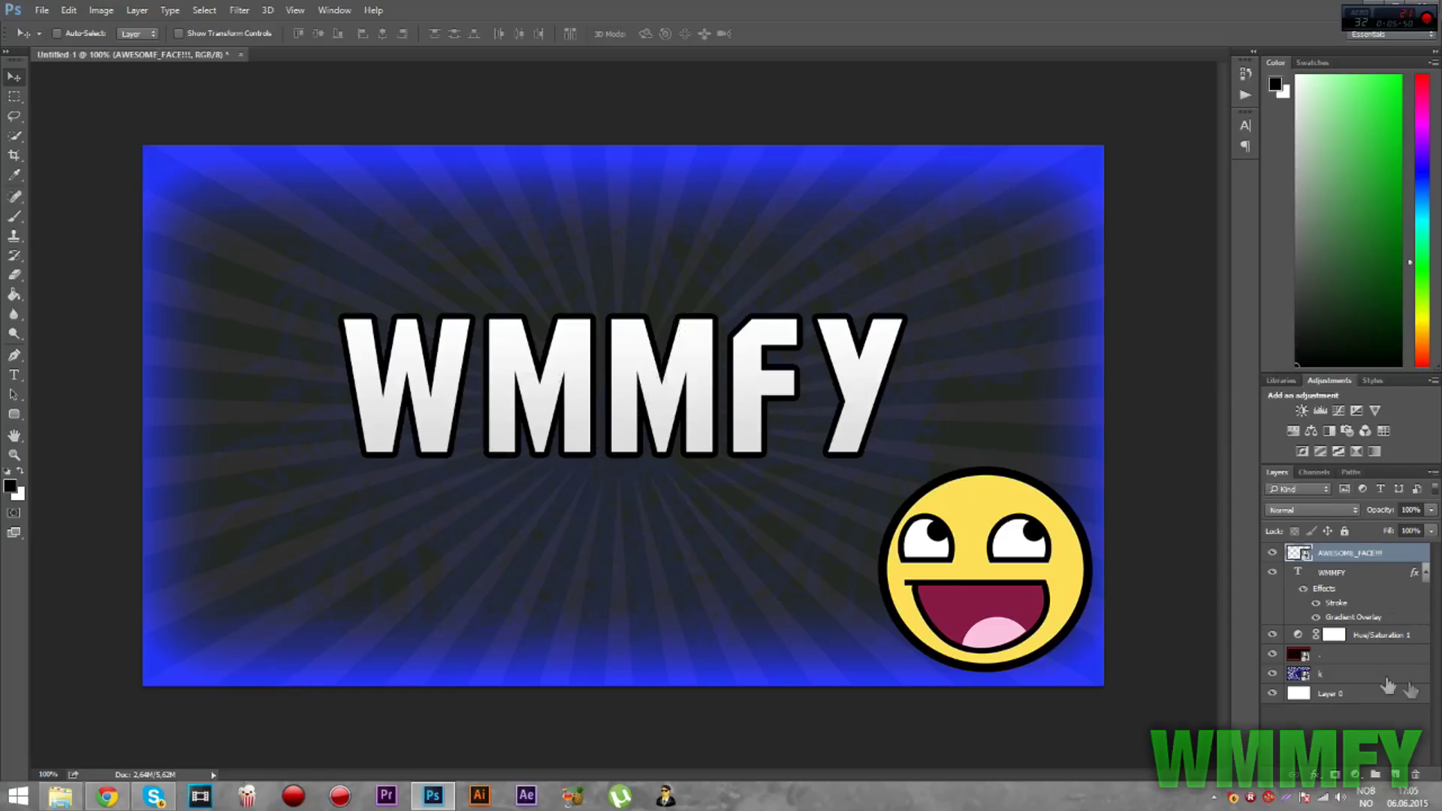
pyautogui.click(1375, 656)
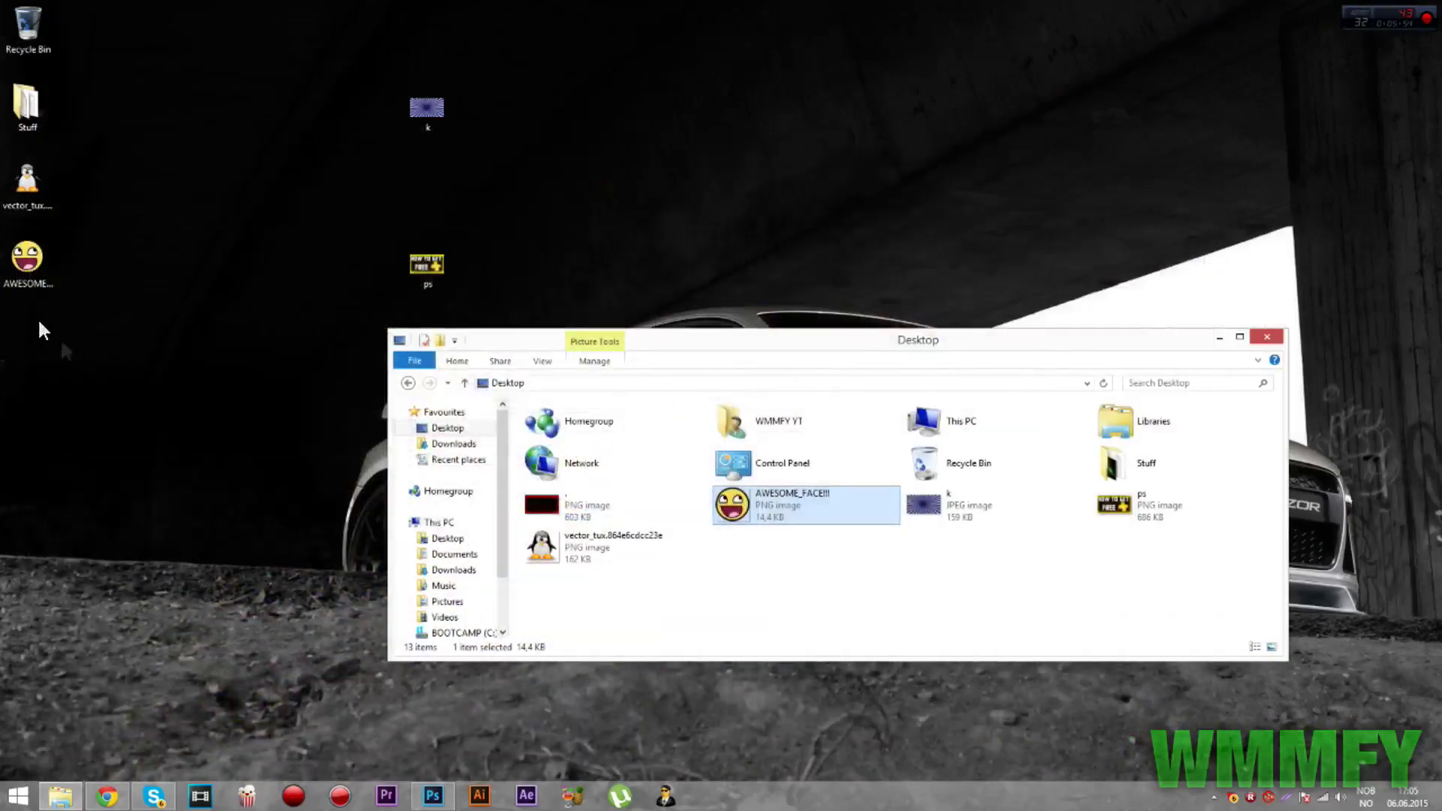
pyautogui.doubleClick(413, 267)
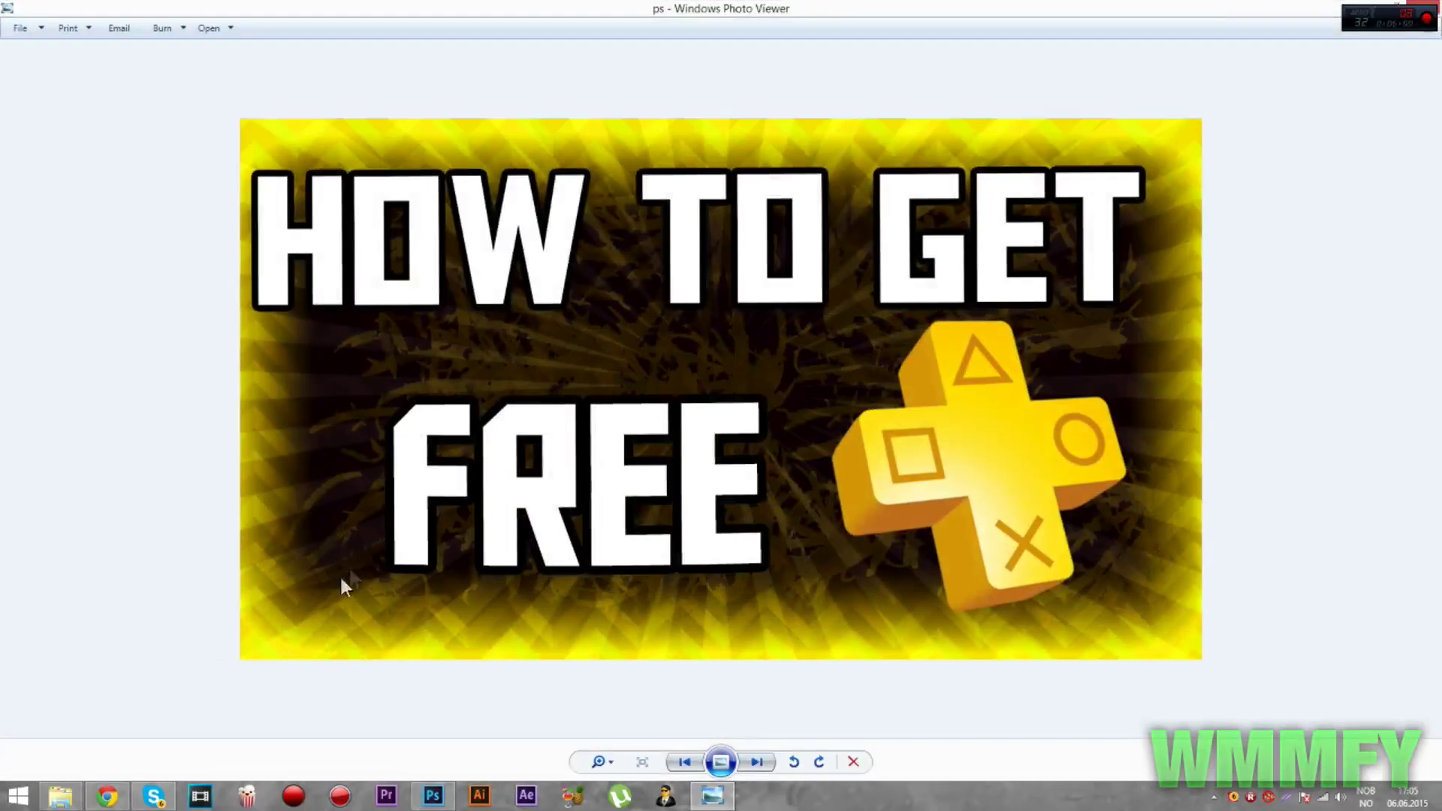
pyautogui.click(1423, 9)
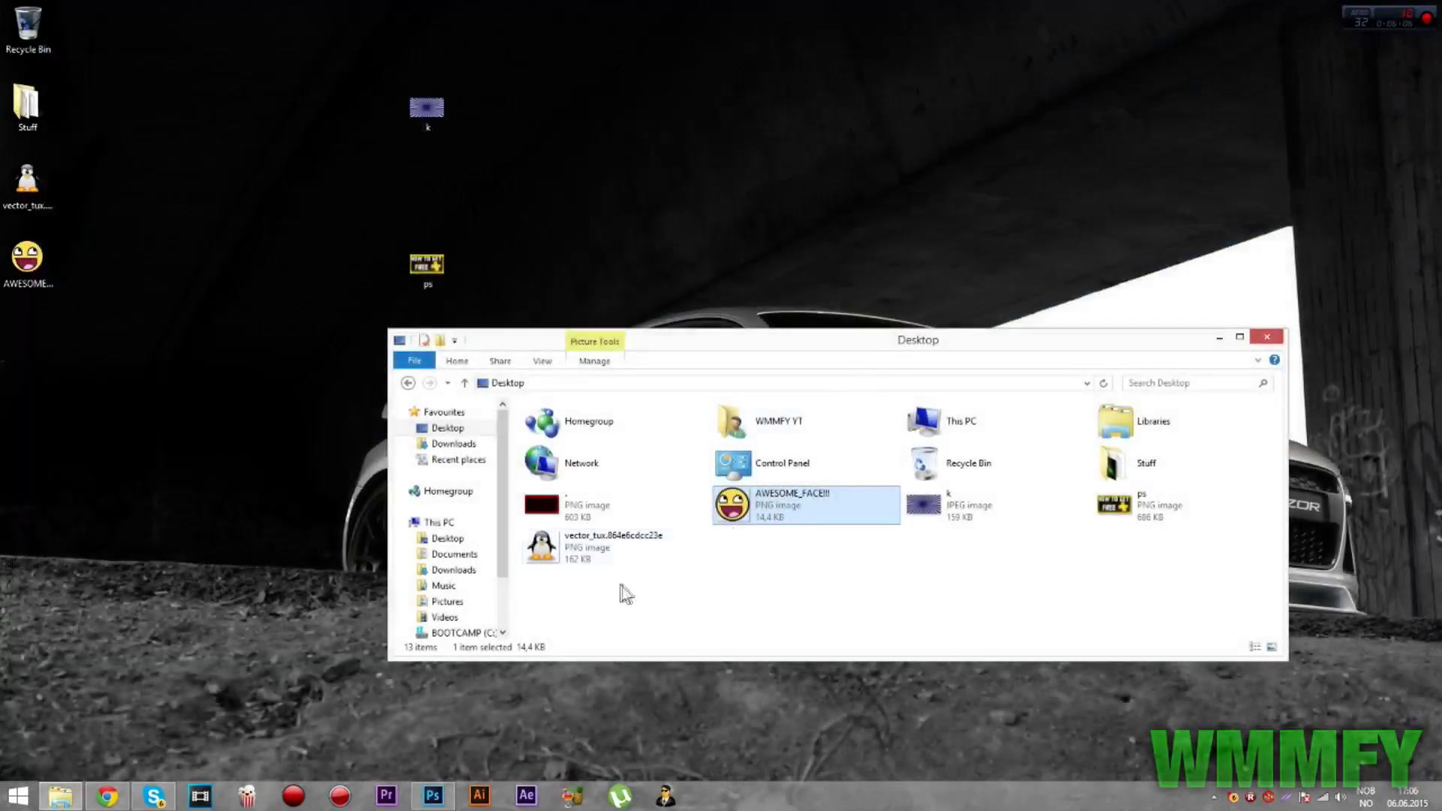
pyautogui.click(433, 794)
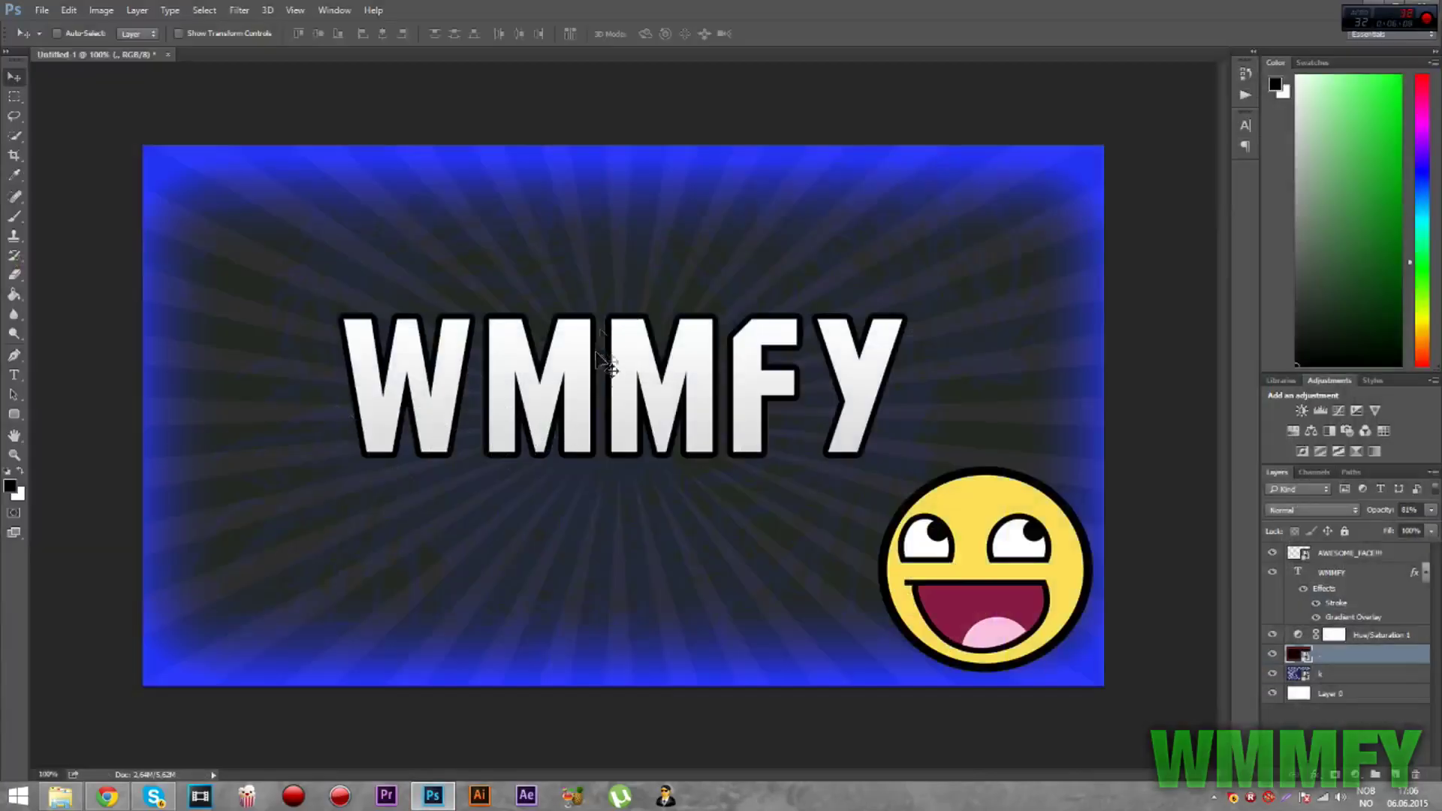